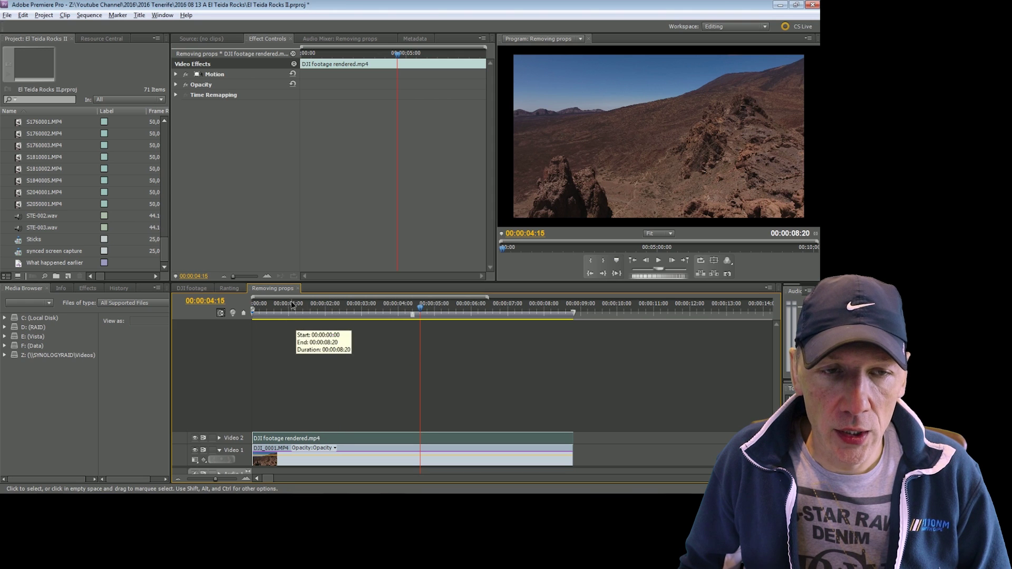
# Return to the sequence start and inspect the effects on DJI_0001.MP4 and the rendered clip.
pyautogui.press('Home')
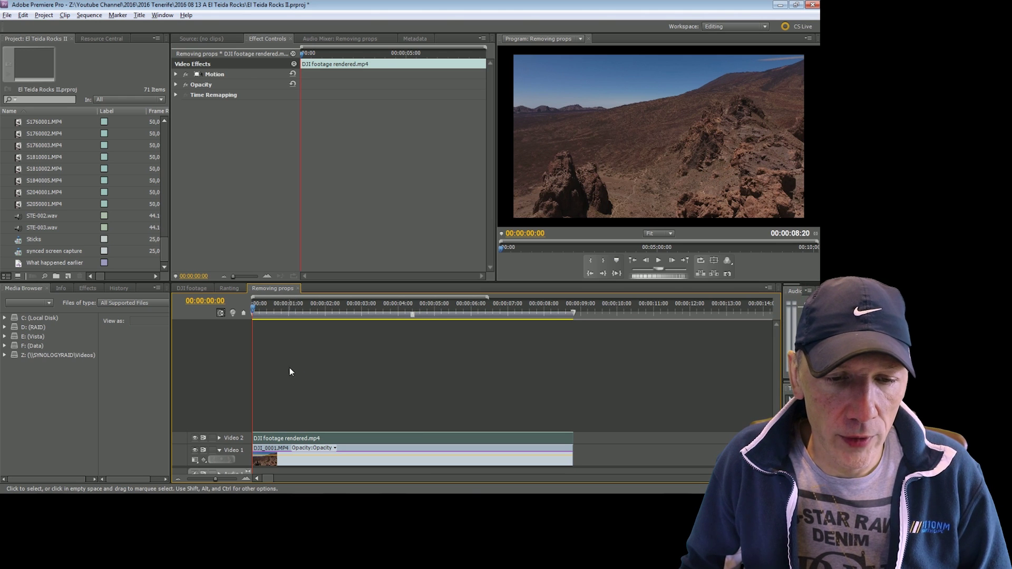
pyautogui.click(267, 451)
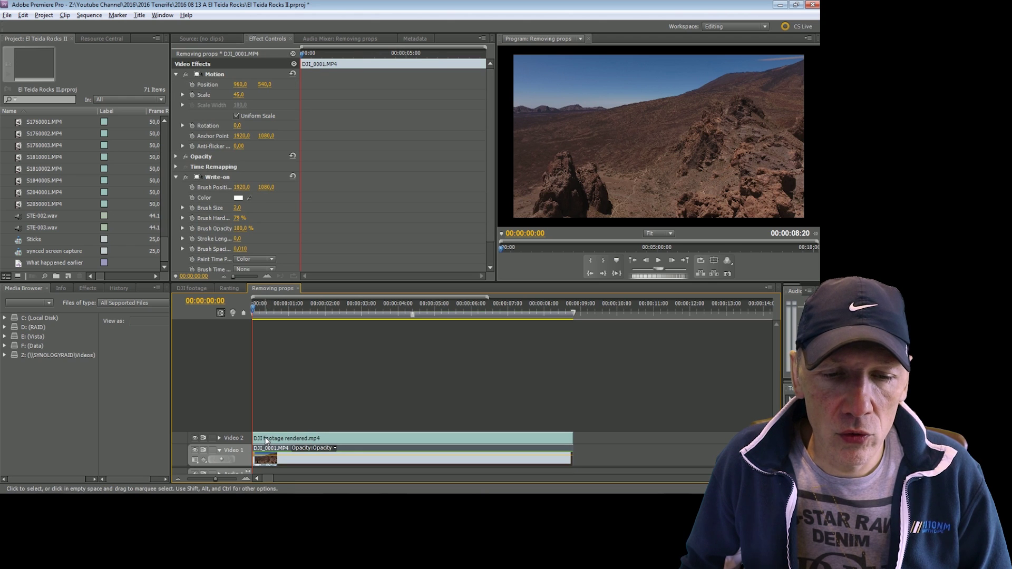
pyautogui.click(266, 440)
# Move DJI footage rendered.mp4 from Video 2 up onto a new Video 3 track.
pyautogui.click(268, 418)
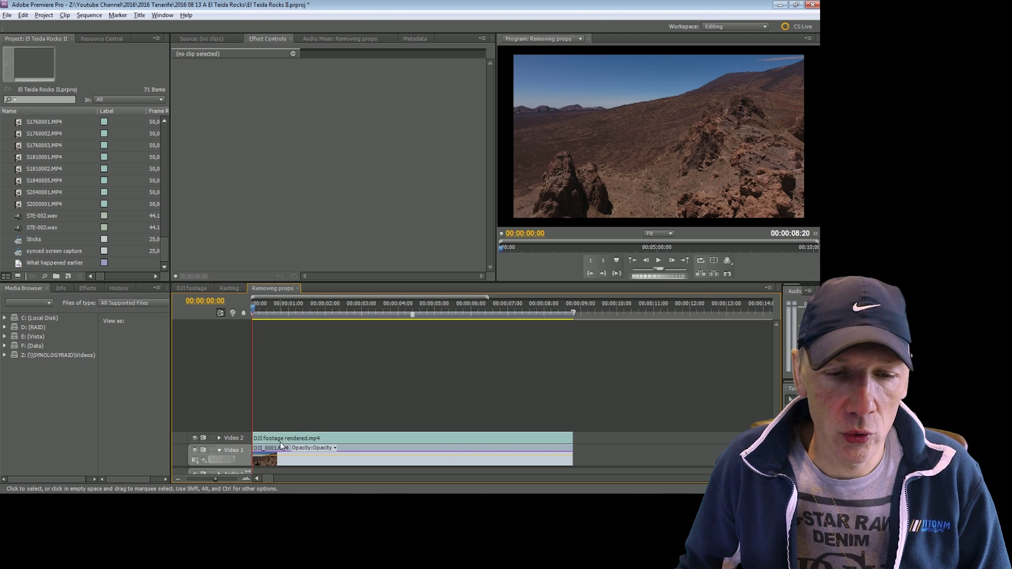
pyautogui.moveTo(266, 438); pyautogui.dragTo(266, 376)
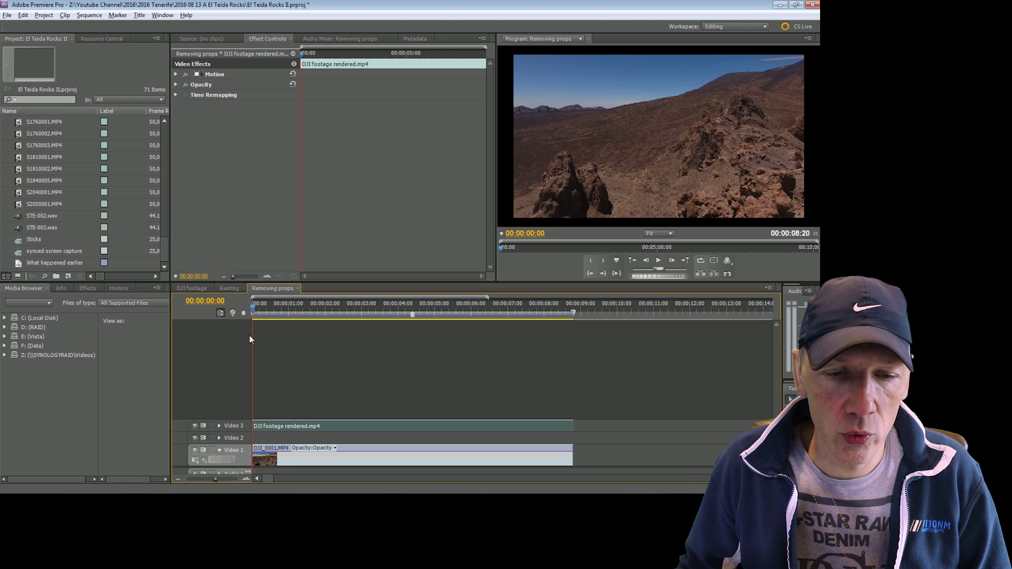
pyautogui.click(266, 453)
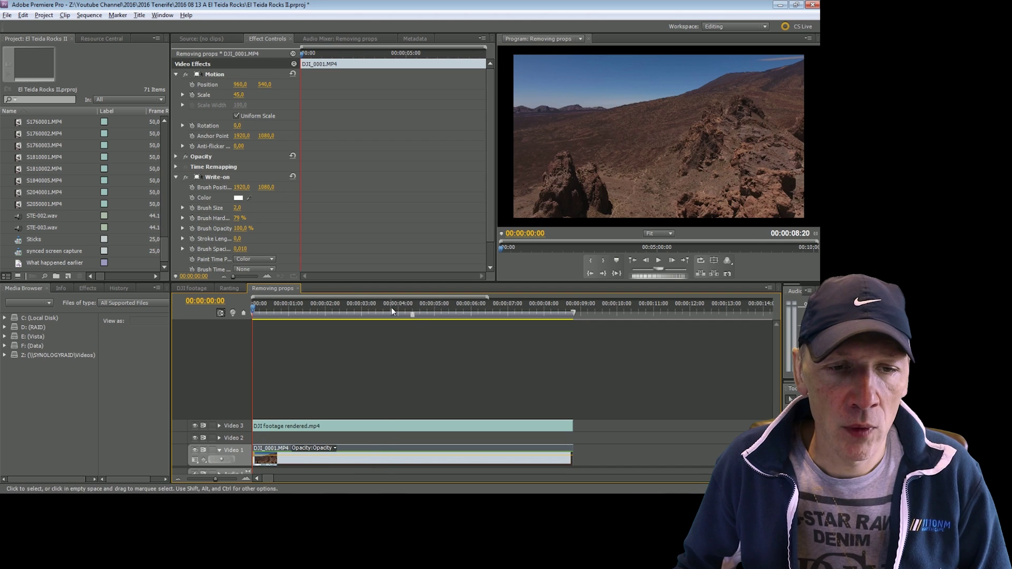
# Play the sequence, return to the start, and zoom the Program monitor to 200% on the ridge.
pyautogui.press('space')
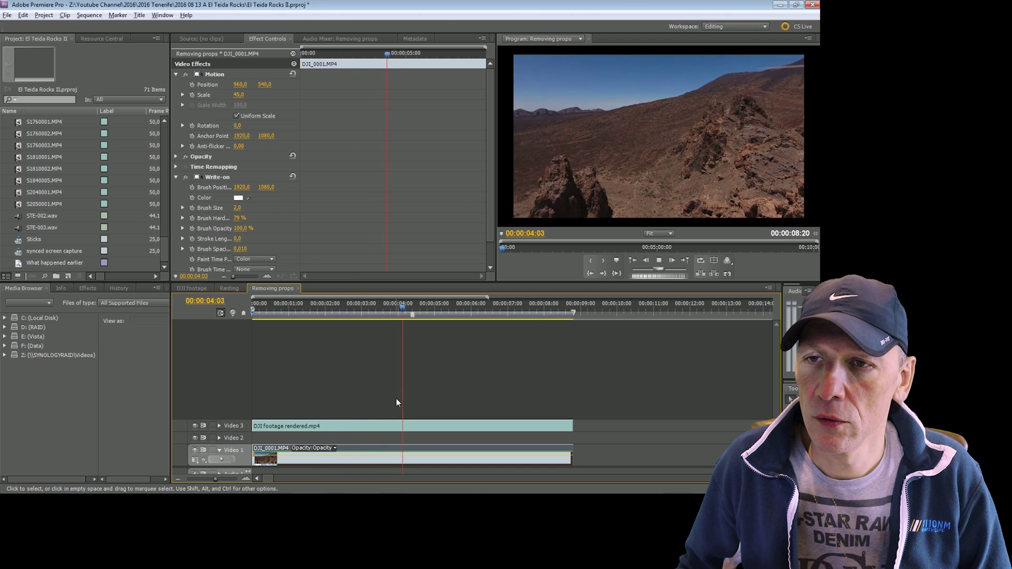
pyautogui.press('space')
pyautogui.press('Home')
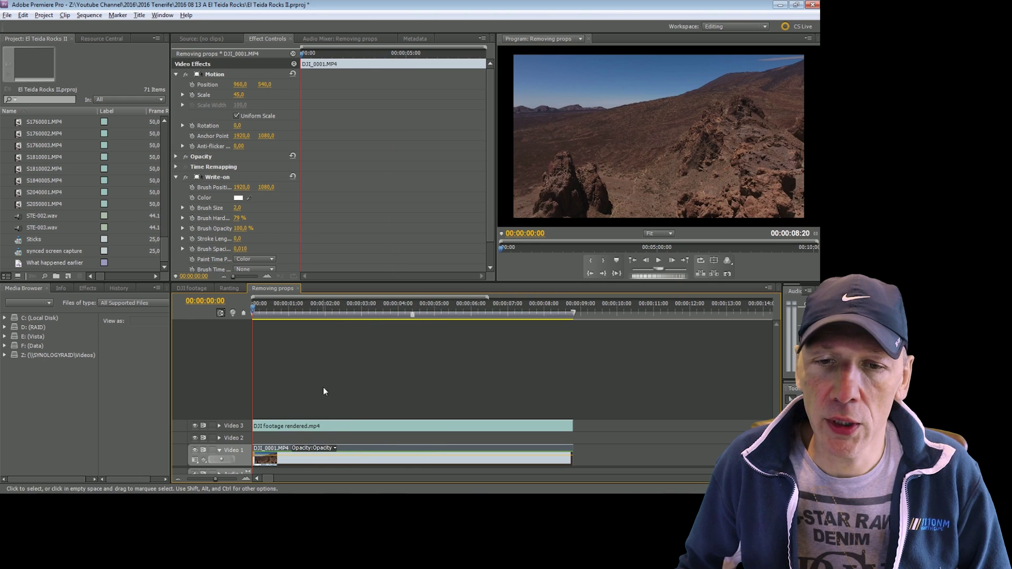
pyautogui.click(668, 235)
pyautogui.click(667, 323)
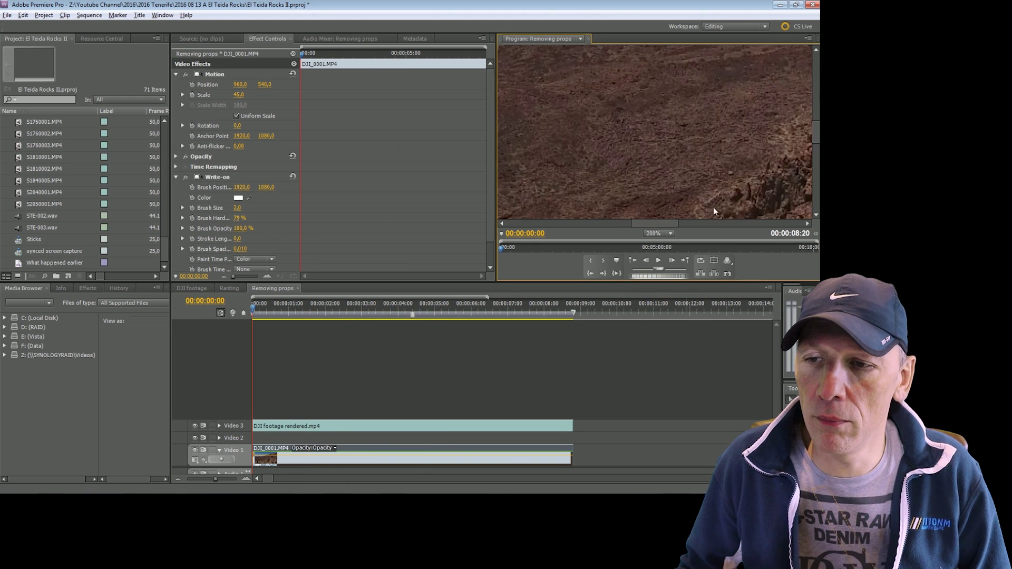
pyautogui.moveTo(656, 223); pyautogui.dragTo(744, 223)
pyautogui.moveTo(816, 134); pyautogui.dragTo(815, 72)
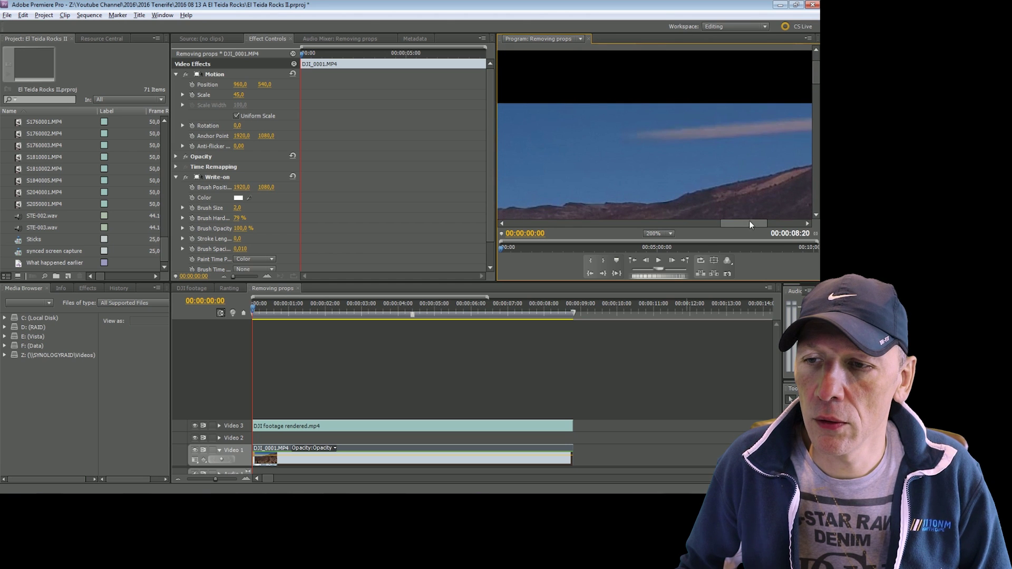
pyautogui.moveTo(751, 226); pyautogui.dragTo(766, 225)
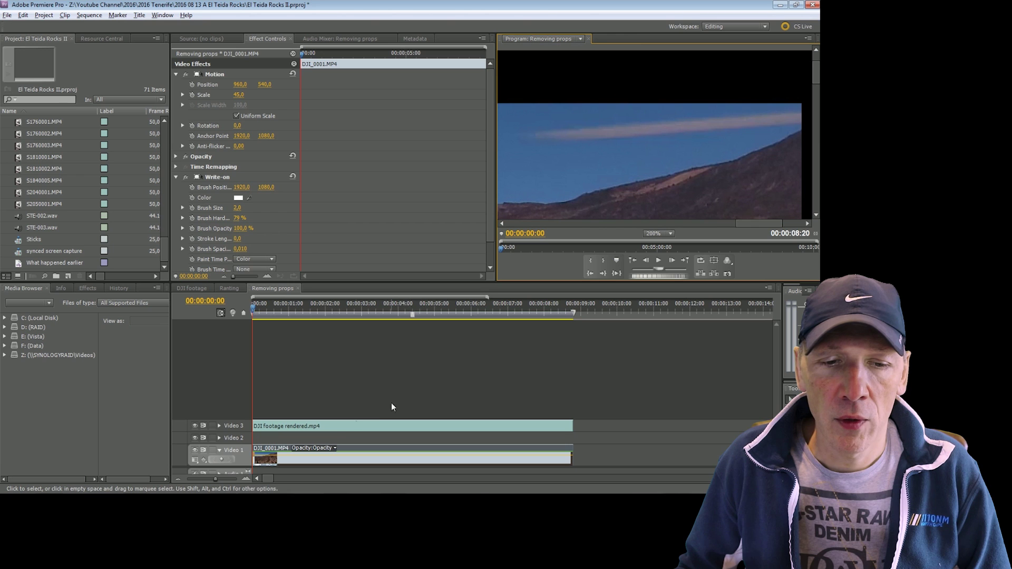
# Compare frames 00:00:00:00 and 00:00:00:01 to confirm the sky streak is only on the first frame.
pyautogui.click(329, 408)
pyautogui.press('Right')
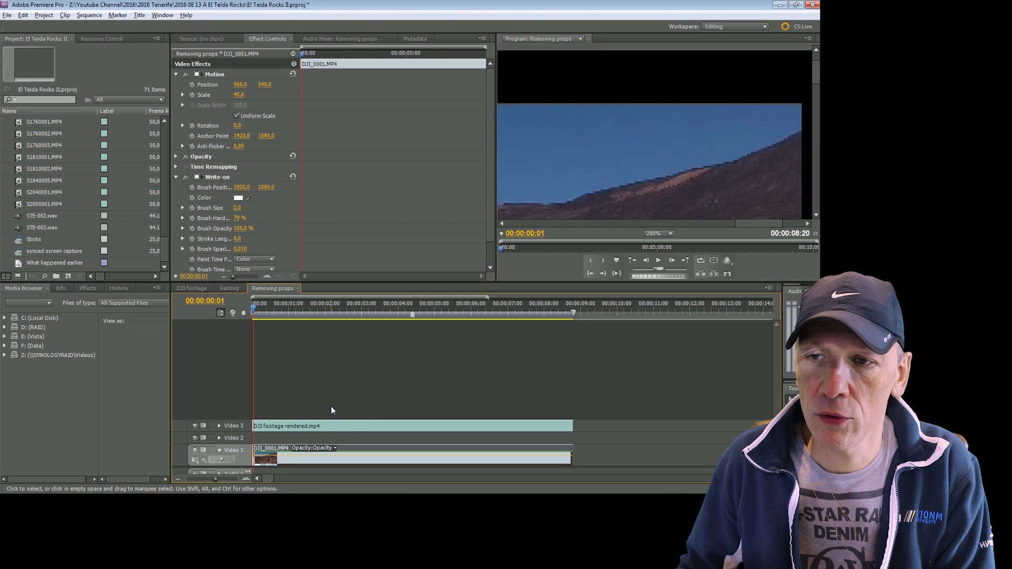
pyautogui.press('Left')
pyautogui.press('Right')
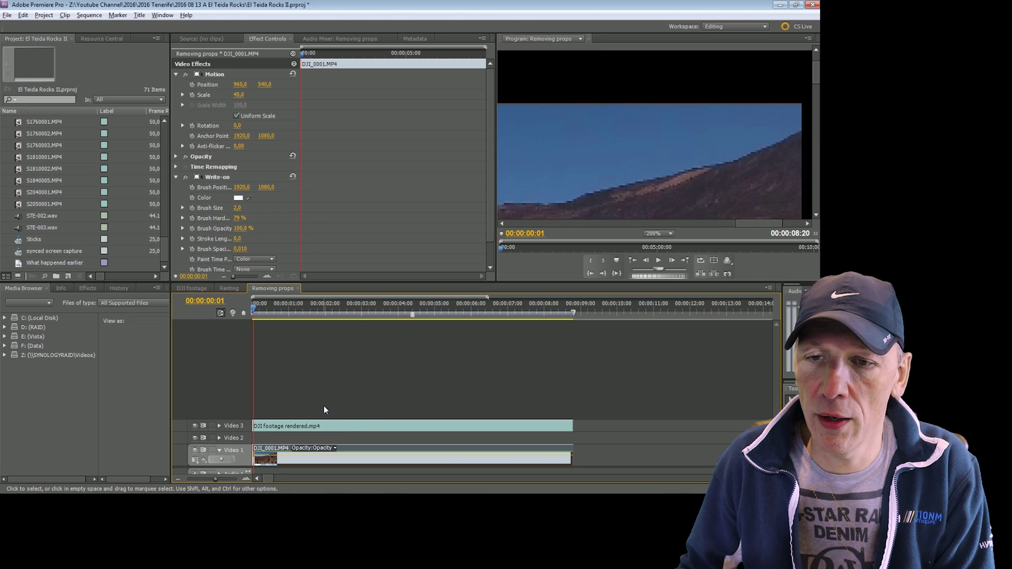
pyautogui.press('Left')
pyautogui.press('Right')
pyautogui.press('Left')
pyautogui.press('Right')
pyautogui.press('Left')
pyautogui.press('Right')
pyautogui.press('Left')
pyautogui.press('Right')
pyautogui.press('Left')
pyautogui.press('Right')
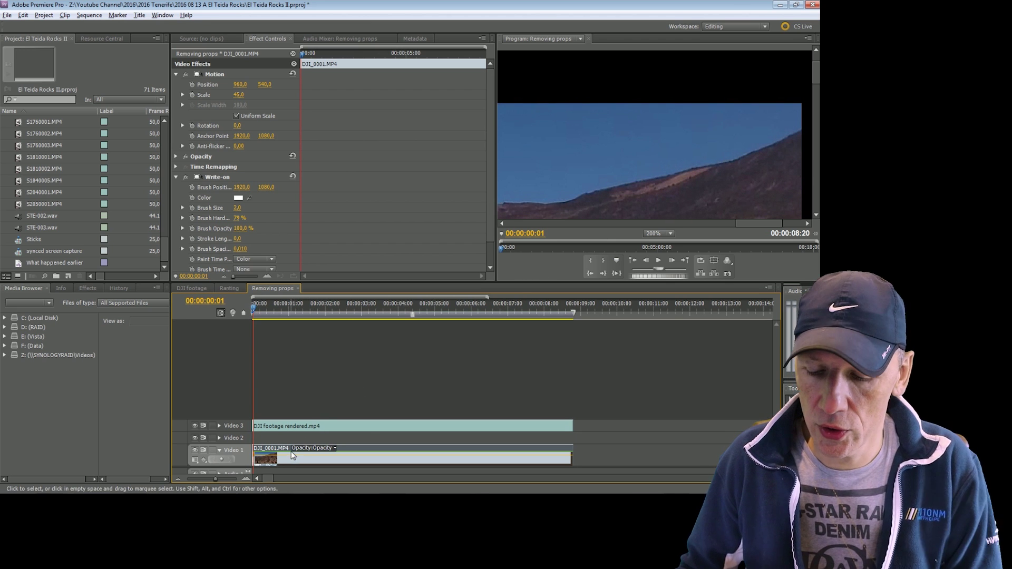
pyautogui.press('Left')
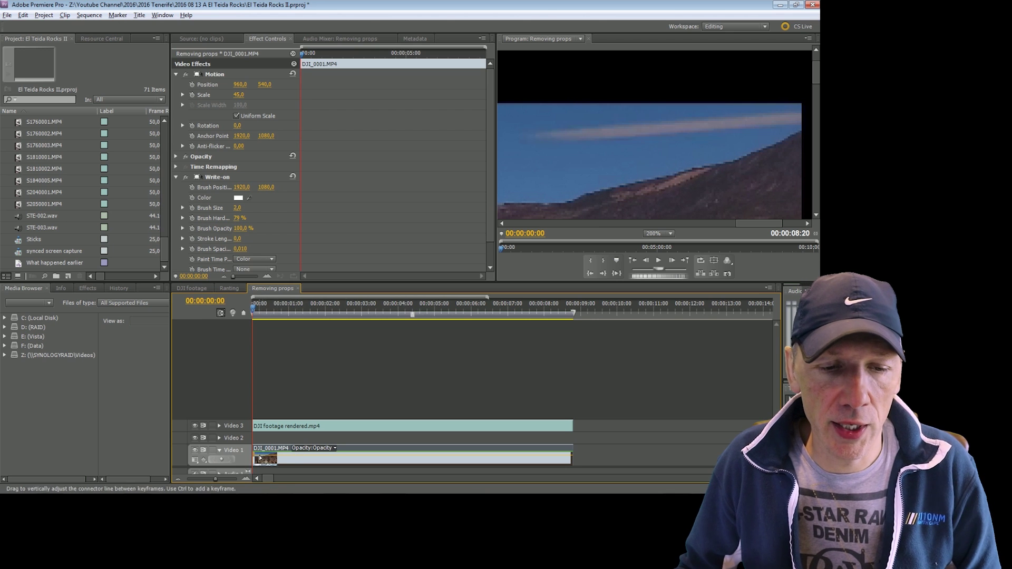
# Zoom the timeline in and place a copy of DJI_0001.MP4 on Video 2.
pyautogui.moveTo(216, 479); pyautogui.dragTo(219, 483)
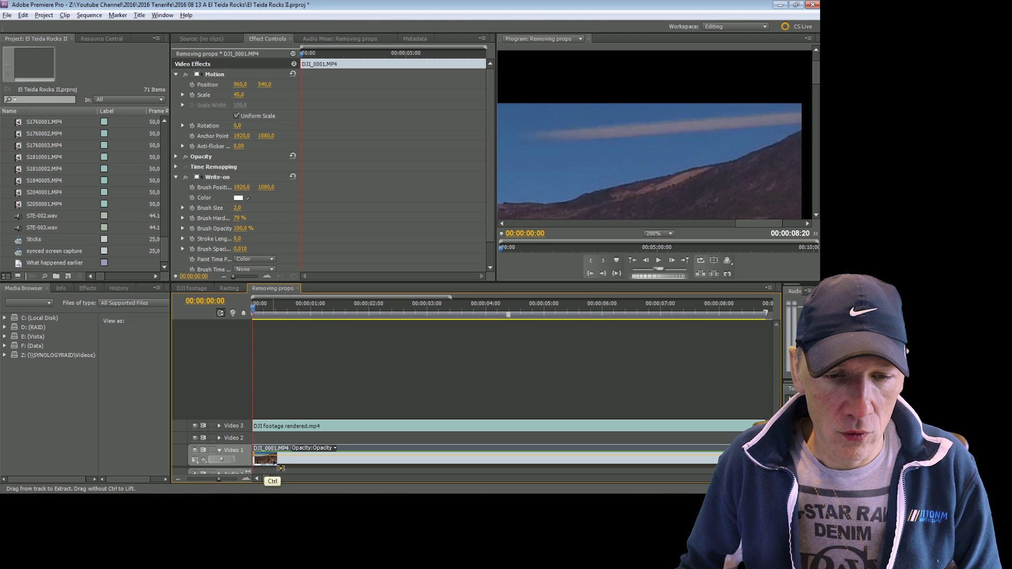
pyautogui.moveTo(363, 447); pyautogui.dragTo(360, 453)
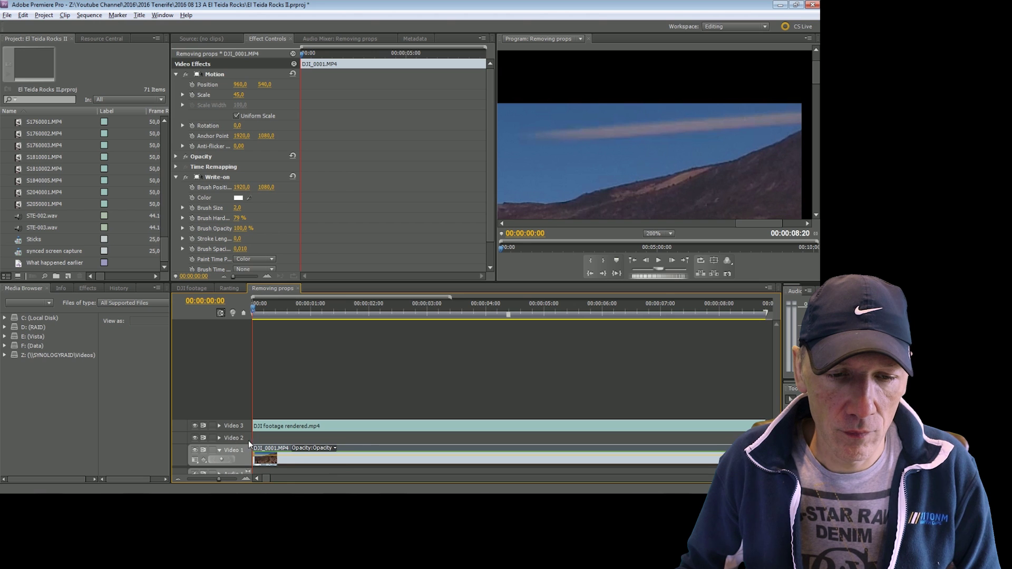
pyautogui.hotkey('ctrl', 'v')
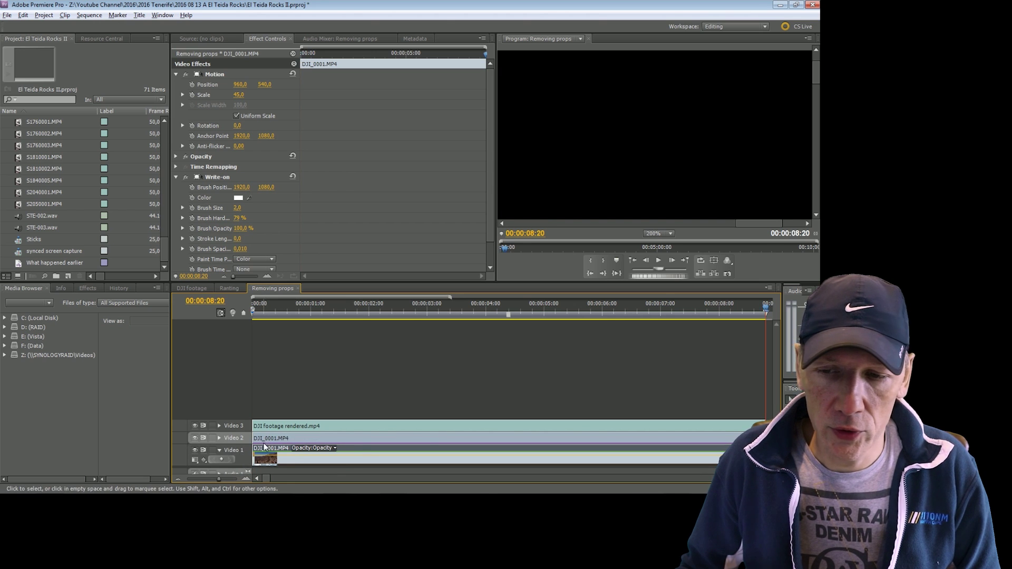
pyautogui.click(695, 411)
# Trim the Video 2 copy to about one frame at the sequence start, deleting the remainder.
pyautogui.press('=')
pyautogui.press('Home')
pyautogui.moveTo(254, 438); pyautogui.dragTo(259, 439)
pyautogui.press('c')
pyautogui.click(262, 438)
pyautogui.press('v')
pyautogui.moveTo(260, 438); pyautogui.dragTo(268, 439)
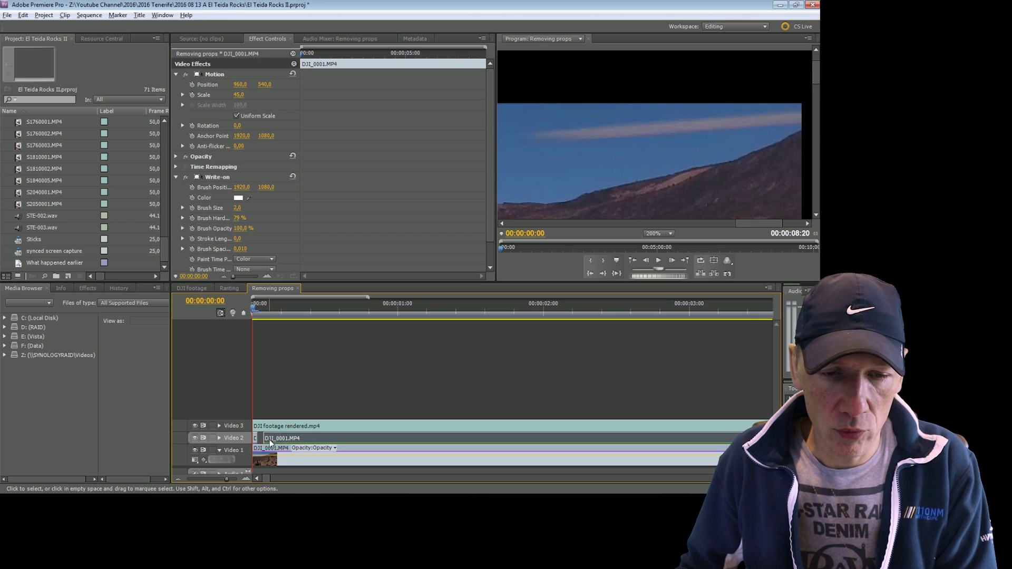
pyautogui.press('Delete')
pyautogui.moveTo(227, 479); pyautogui.dragTo(236, 479)
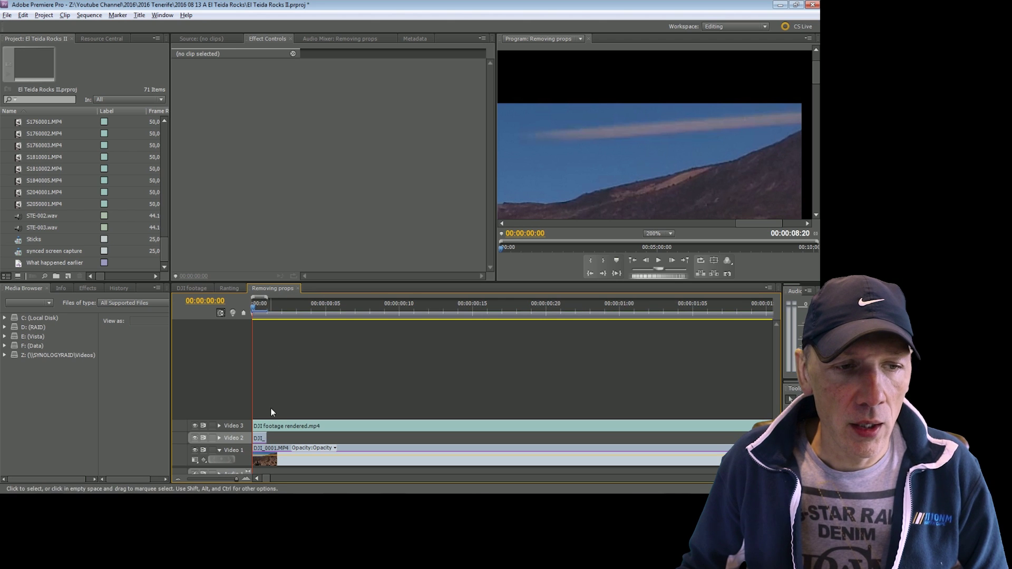
# Apply Keying > Four-Point Garbage Matte to the short Video 2 clip.
pyautogui.click(86, 289)
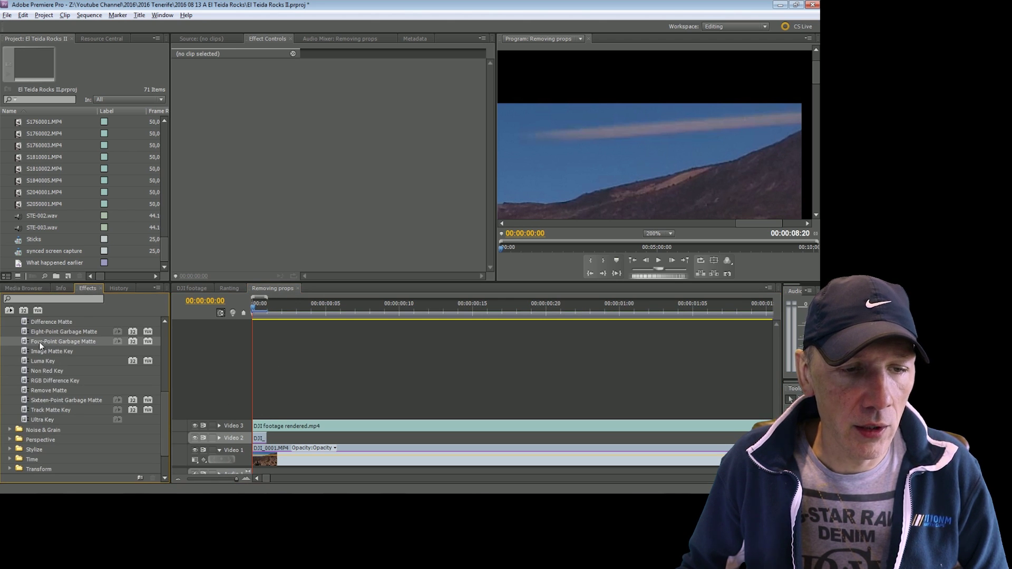
pyautogui.scroll(3, 165, 407)
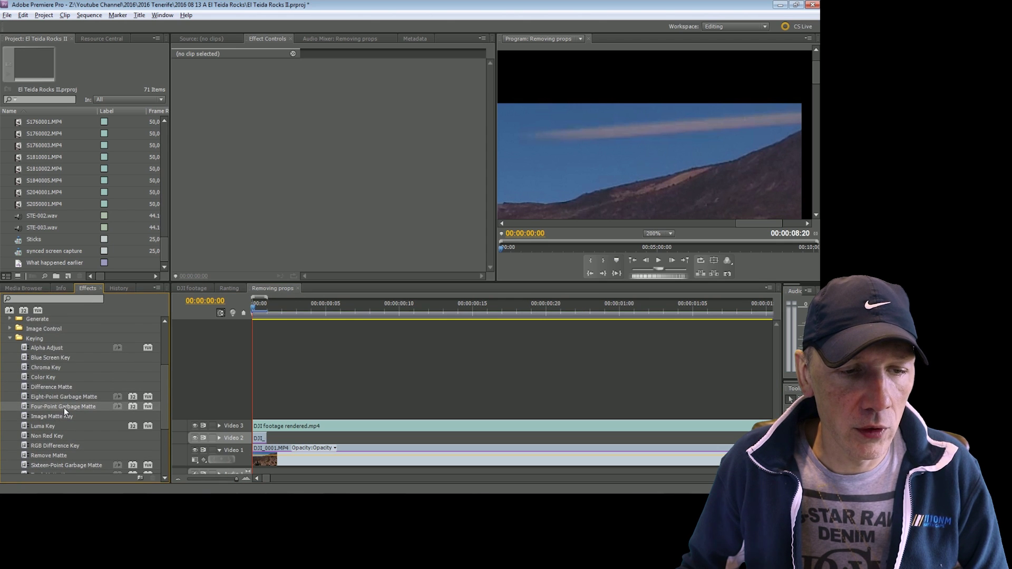
pyautogui.moveTo(69, 407); pyautogui.dragTo(262, 438)
pyautogui.click(262, 437)
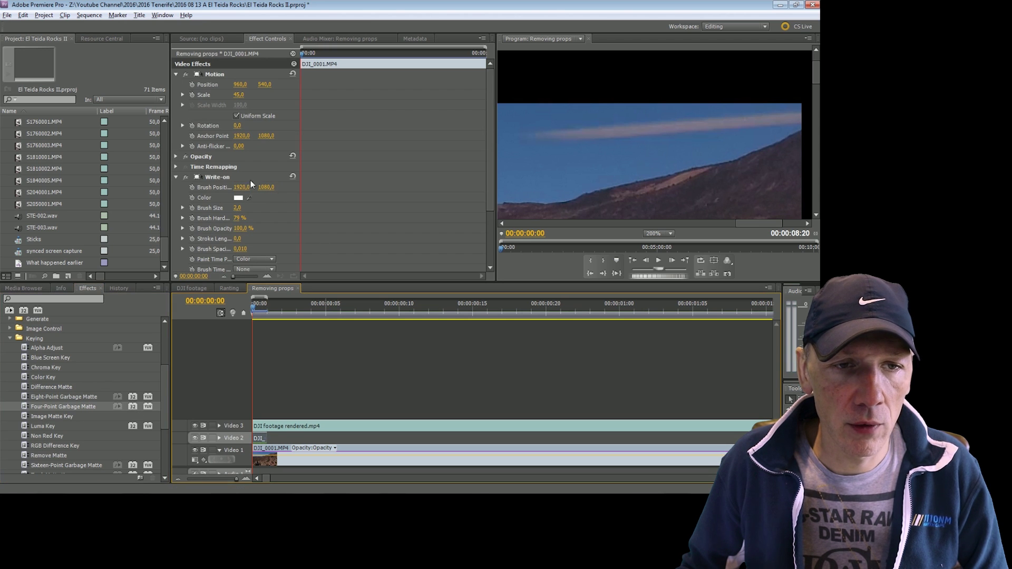
# Delete the copied Write-on effect from the patch clip, leaving the matte selected.
pyautogui.click(215, 176)
pyautogui.press('Delete')
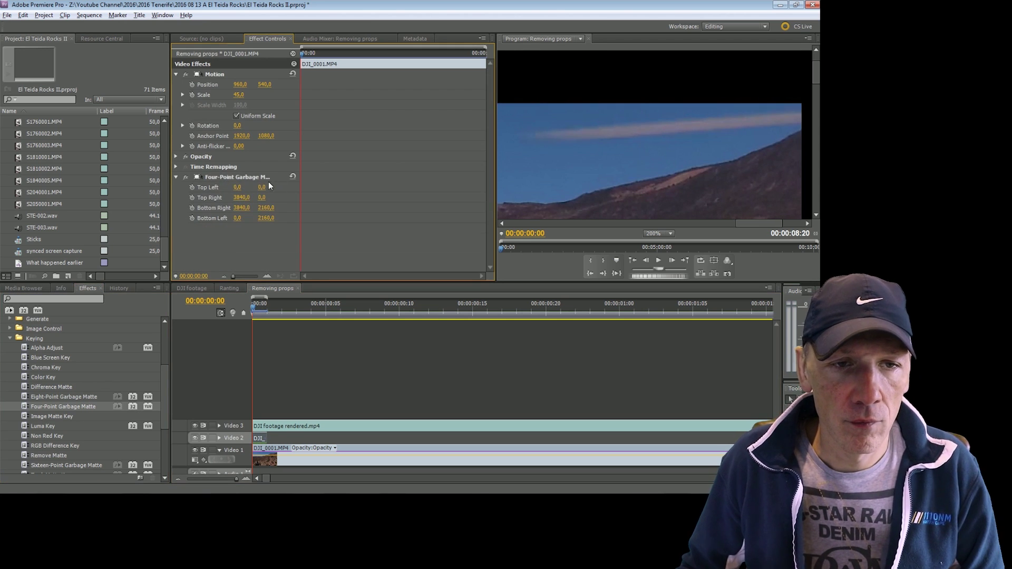
pyautogui.click(232, 178)
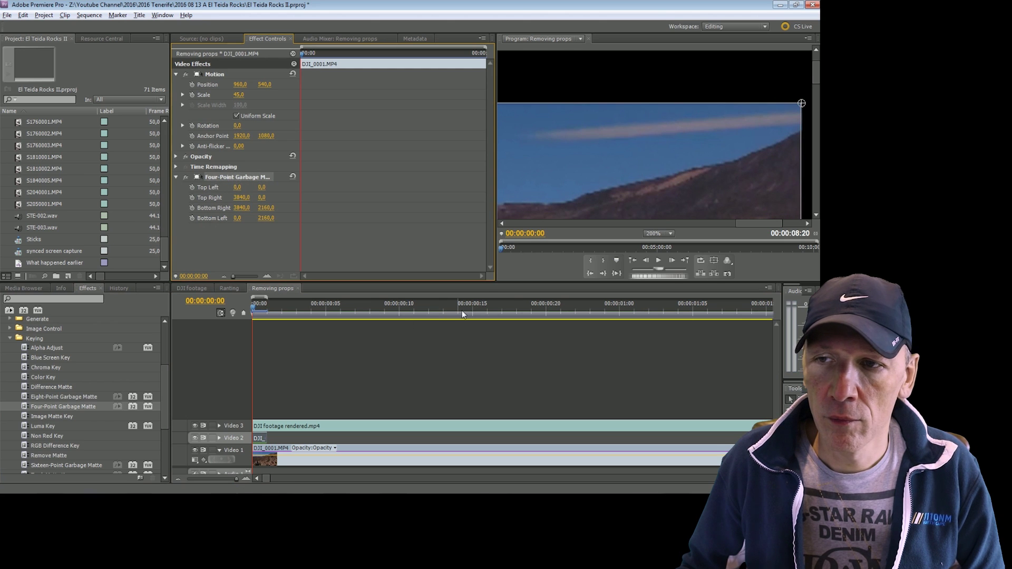
# Fit the preview and pull the Top Left, Bottom Left and Bottom Right matte corners to the top-right streak.
pyautogui.click(672, 234)
pyautogui.click(658, 257)
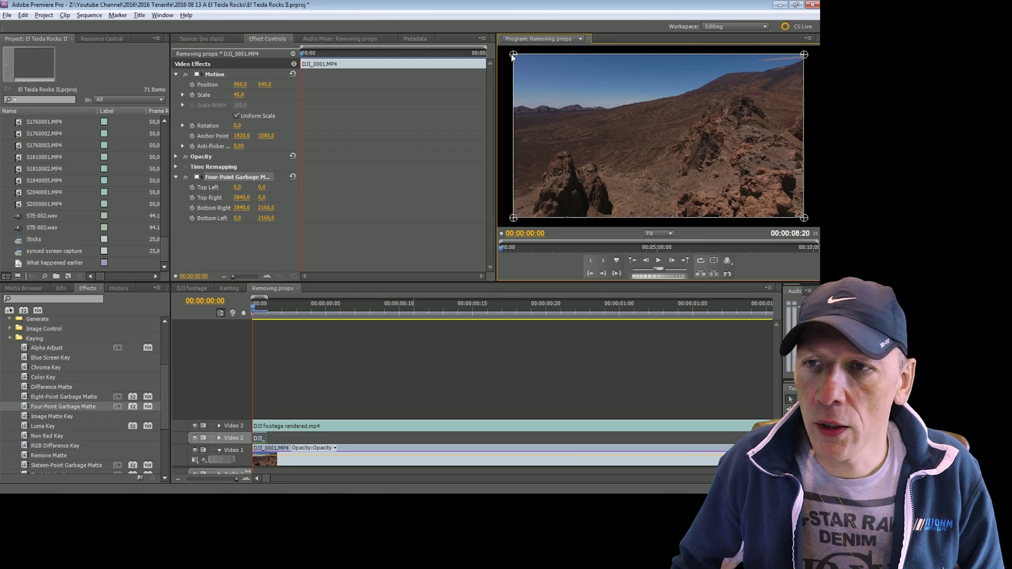
pyautogui.moveTo(520, 59); pyautogui.dragTo(753, 61)
pyautogui.moveTo(515, 219); pyautogui.dragTo(760, 64)
pyautogui.moveTo(804, 217); pyautogui.dragTo(808, 58)
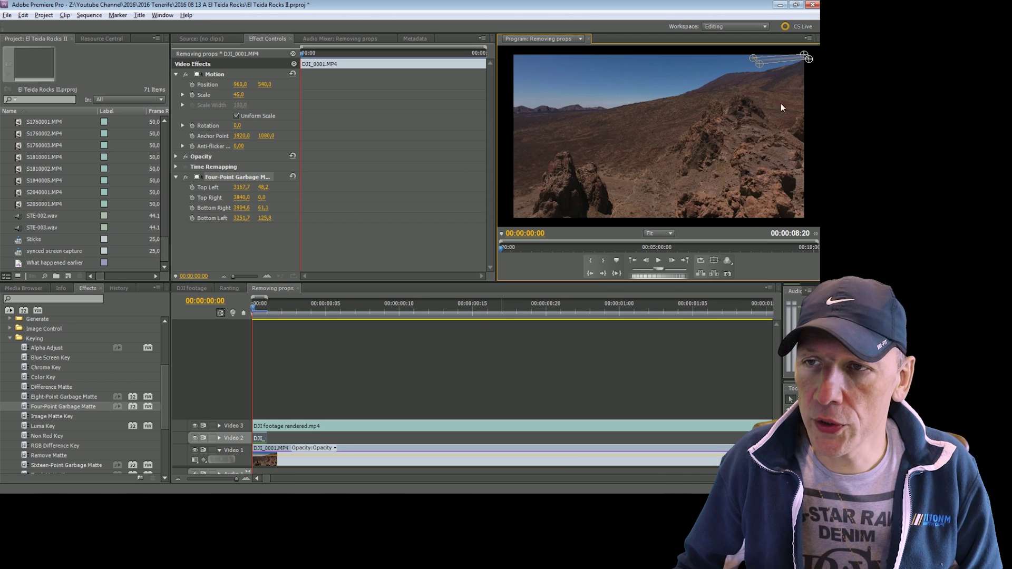
# Toggle the Video 3 and Video 1 outputs to view the patch alone, then restore Video 1.
pyautogui.click(195, 426)
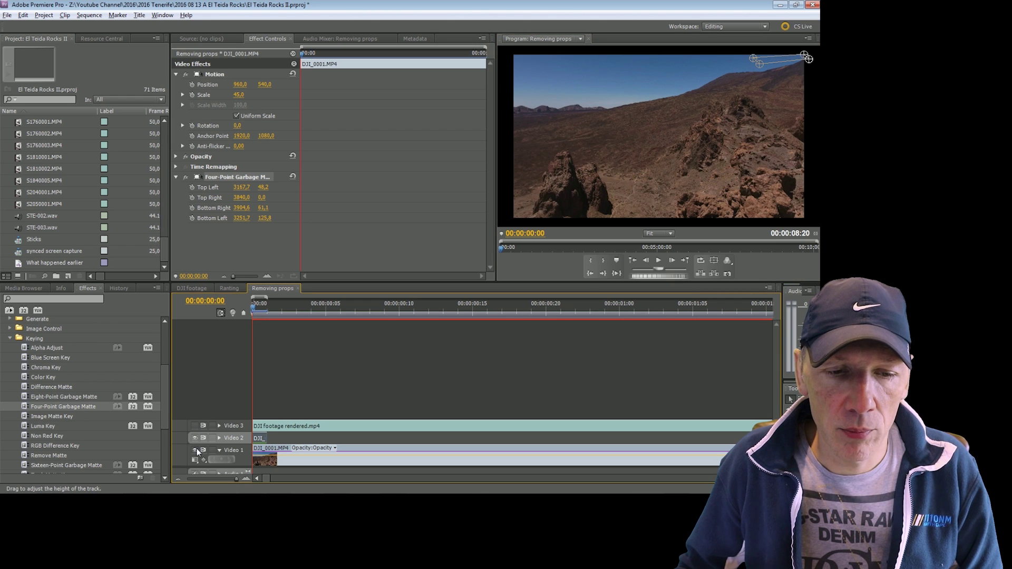
pyautogui.click(195, 450)
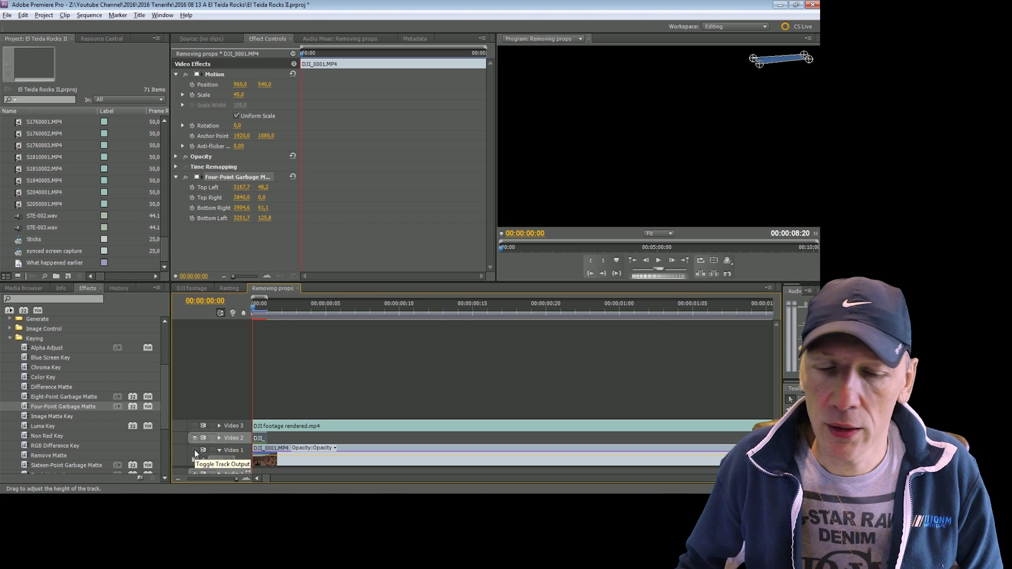
pyautogui.click(195, 451)
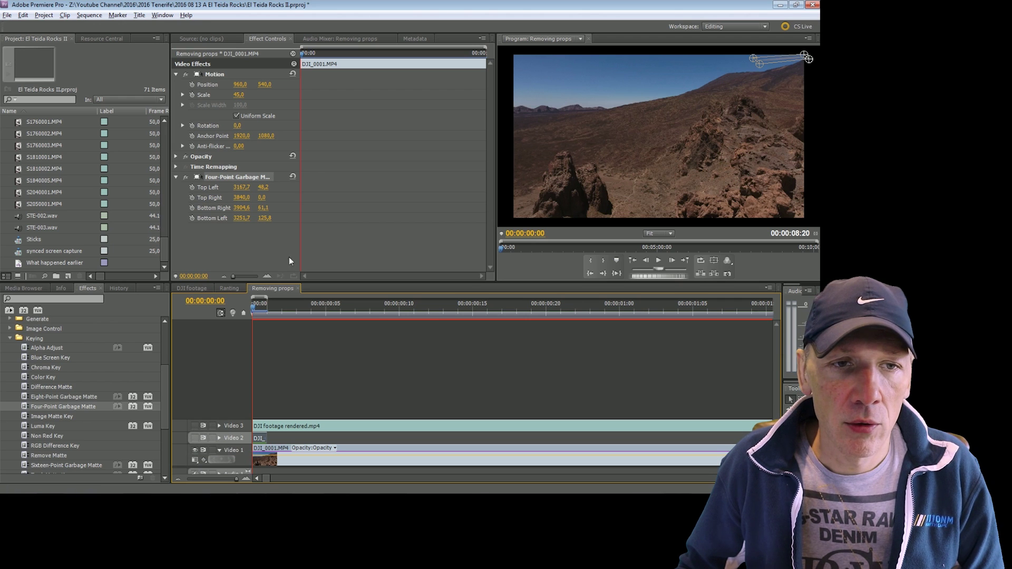
# Turn the Video 2 track output back on, then switch over to Photoshop.
pyautogui.click(193, 233)
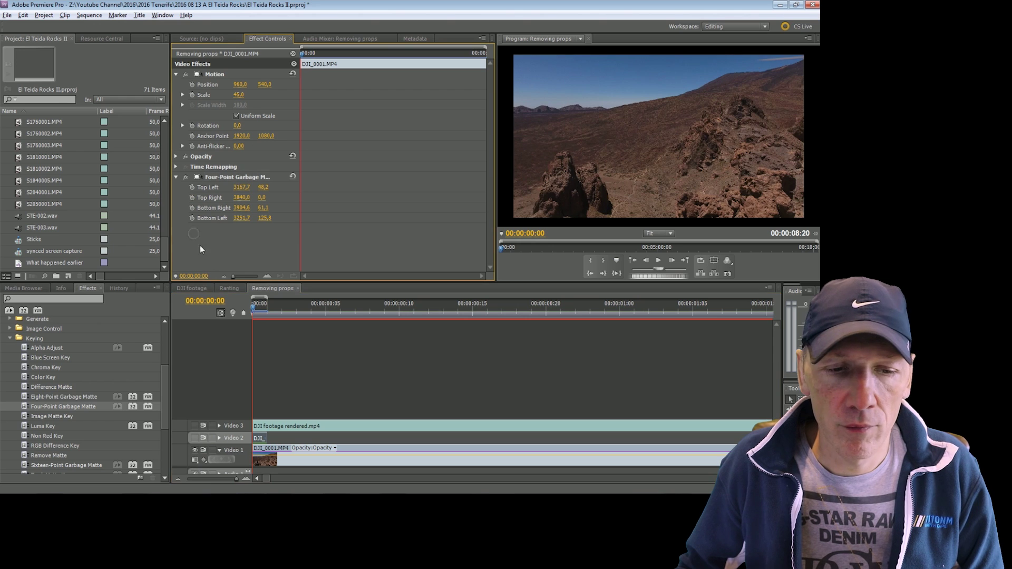
pyautogui.click(195, 437)
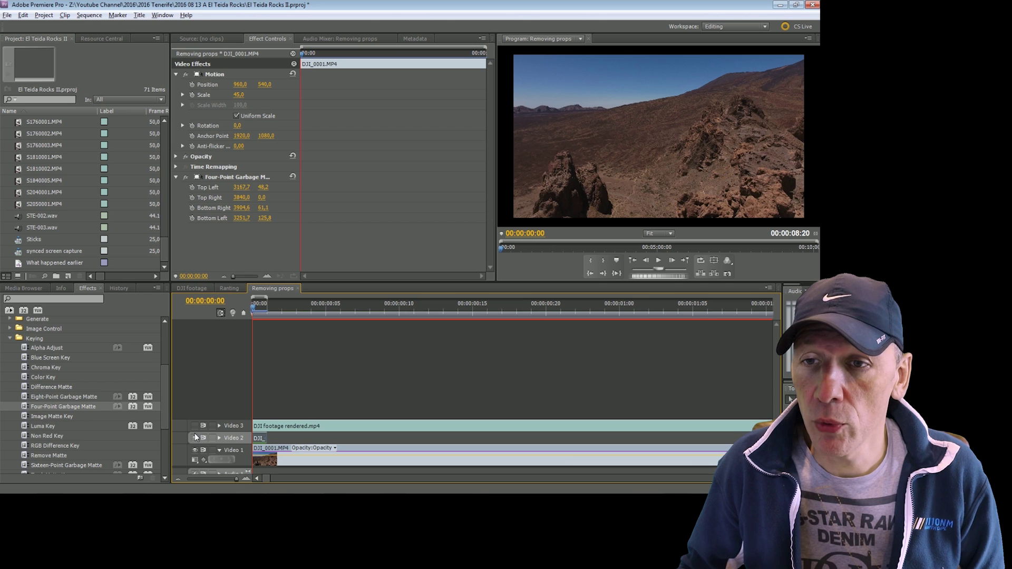
pyautogui.click(194, 437)
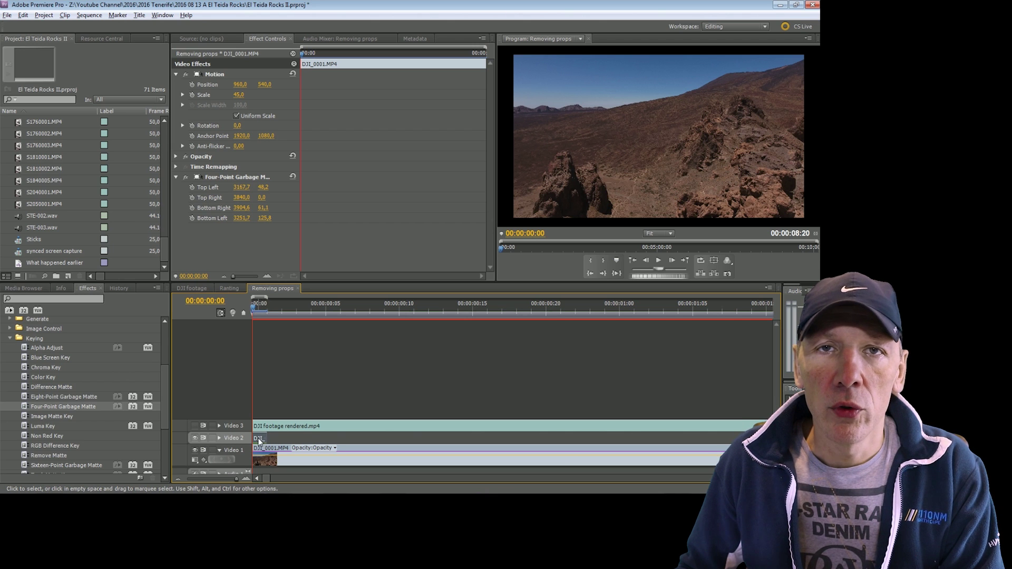
pyautogui.hotkey('alt', 'Tab')
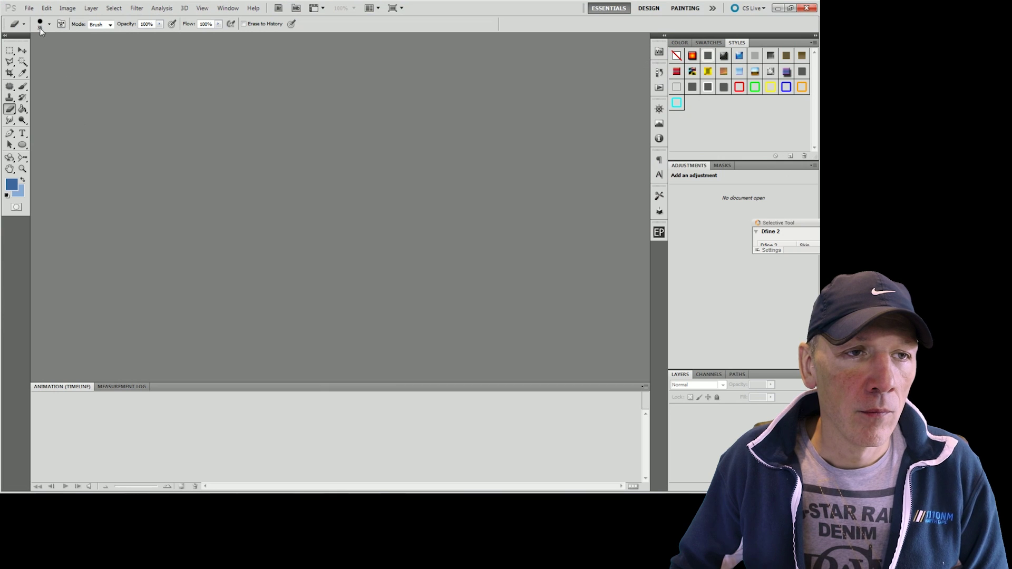
# Open DJI footage with props small.mp4 through File > Open.
pyautogui.click(29, 8)
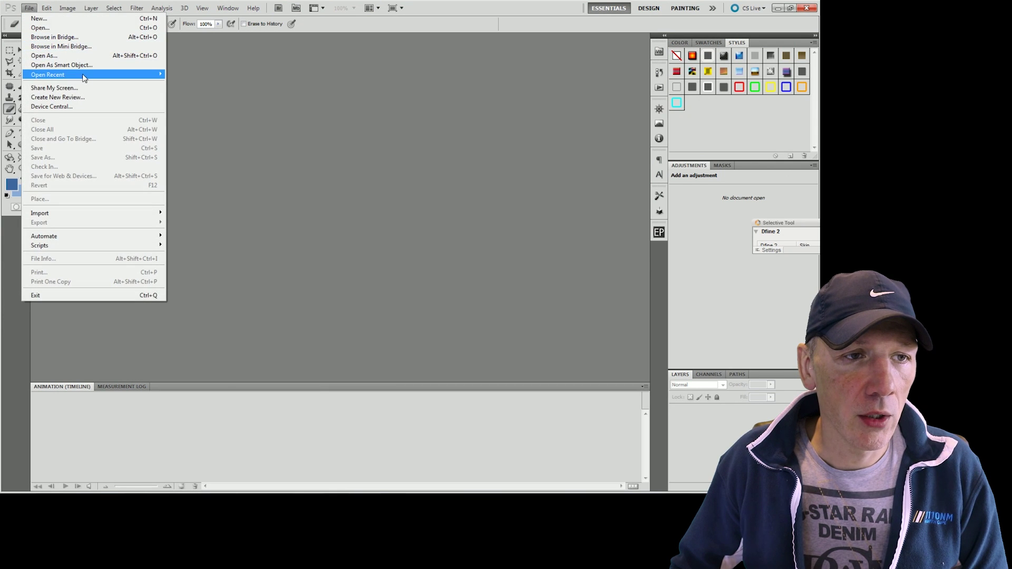
pyautogui.moveTo(90, 76)
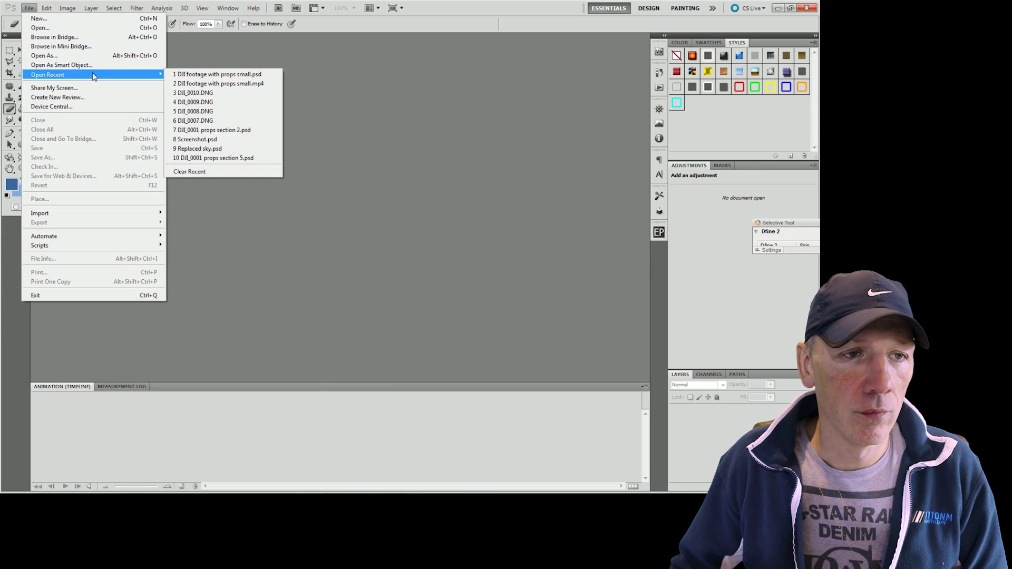
pyautogui.click(41, 27)
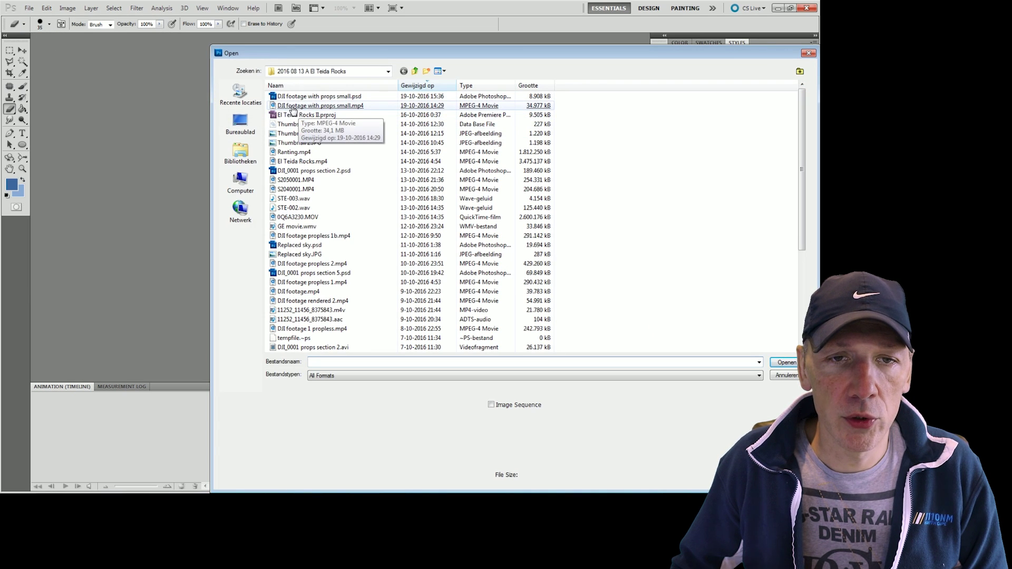
pyautogui.click(338, 109)
pyautogui.press('Return')
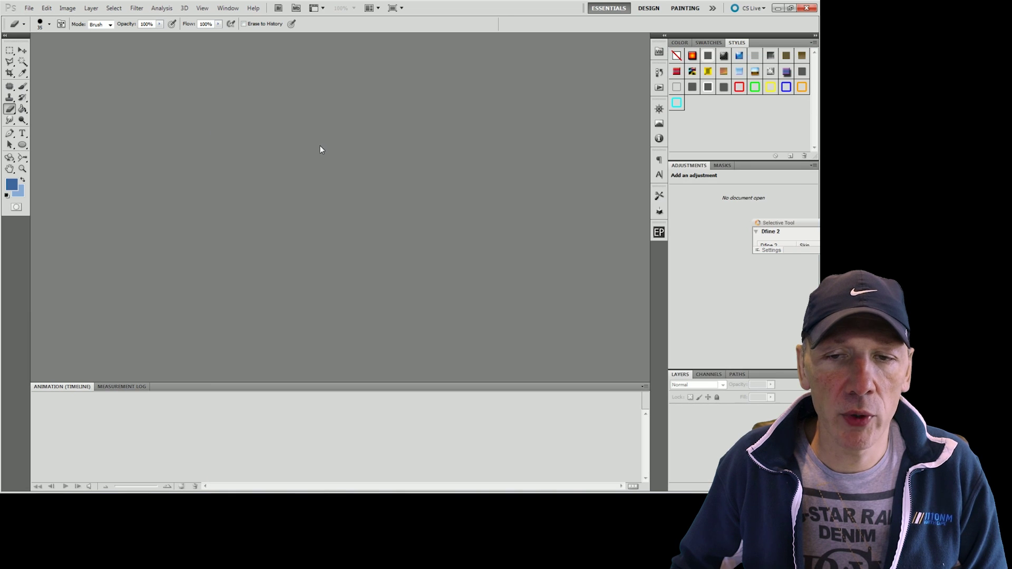
pyautogui.click(227, 7)
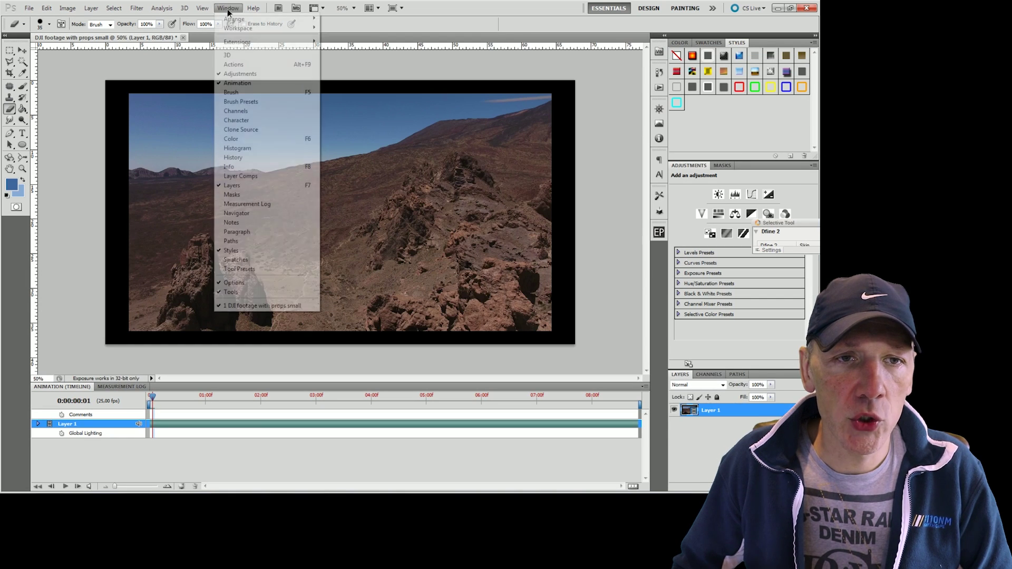
pyautogui.click(246, 86)
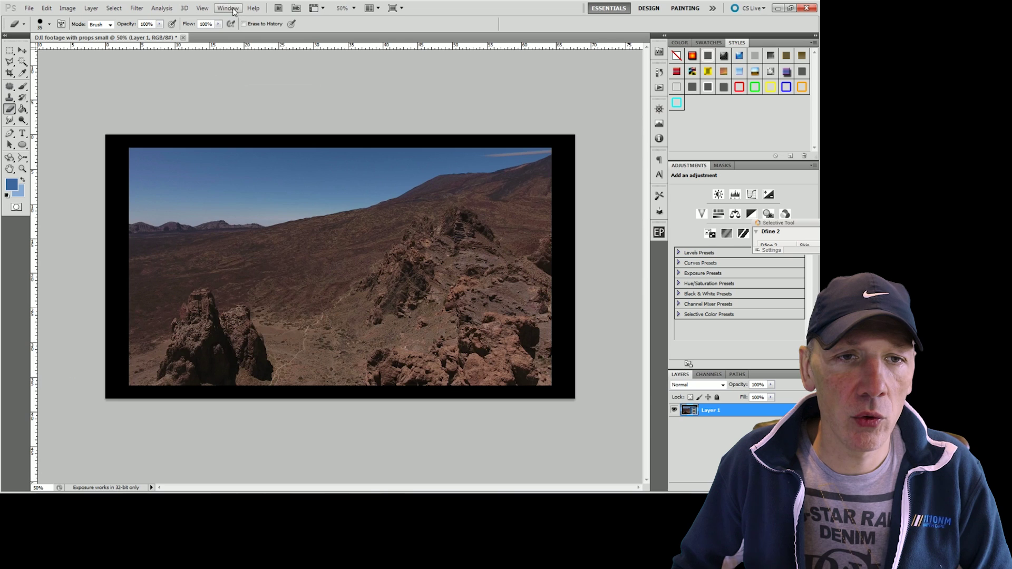
pyautogui.click(227, 8)
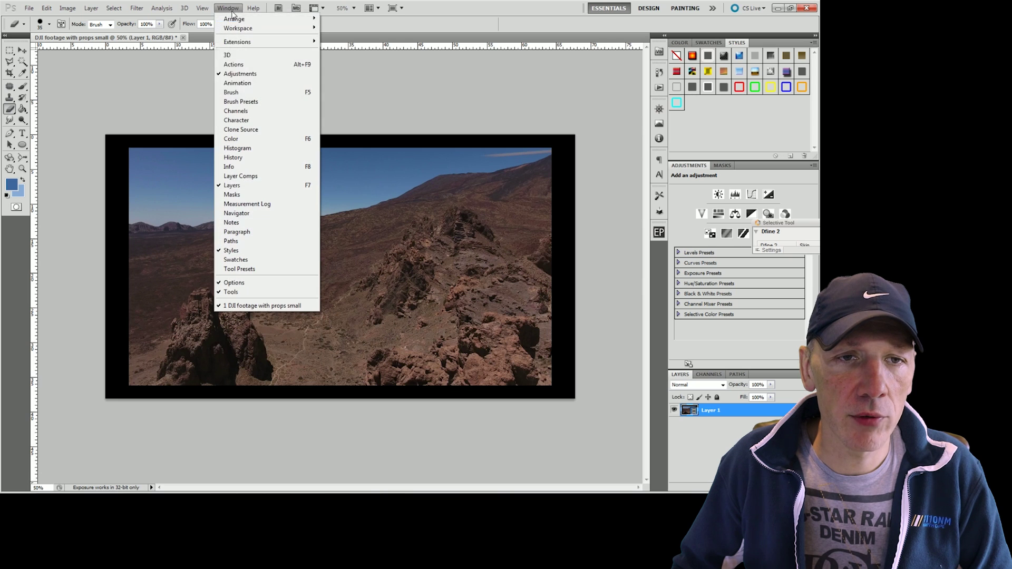
pyautogui.click(247, 85)
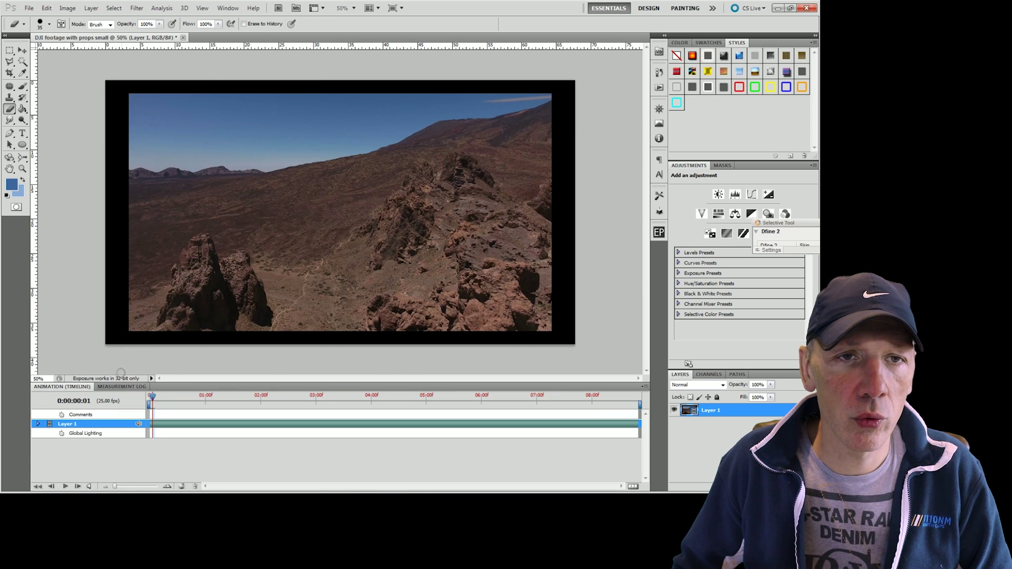
pyautogui.click(227, 8)
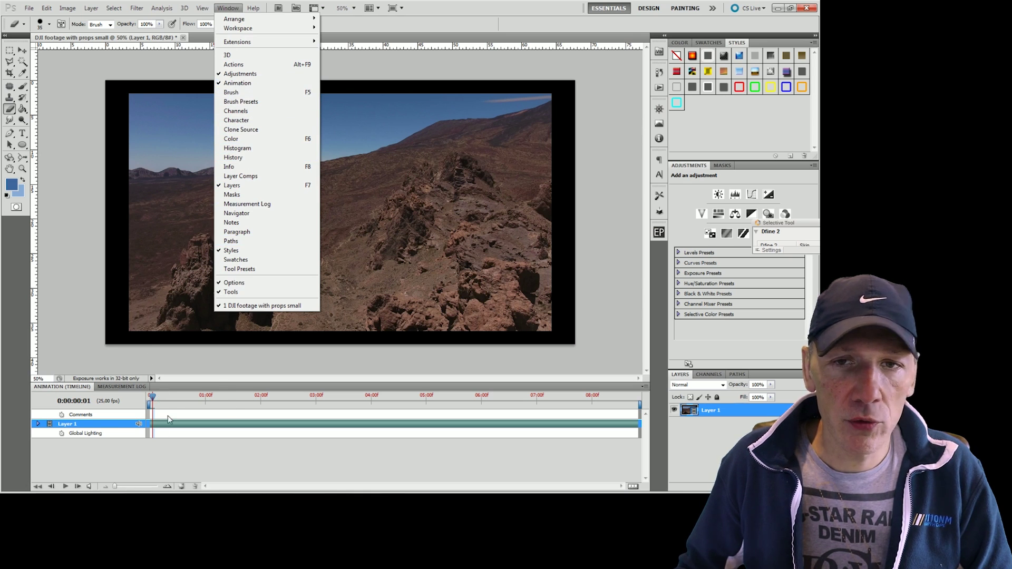
pyautogui.click(170, 454)
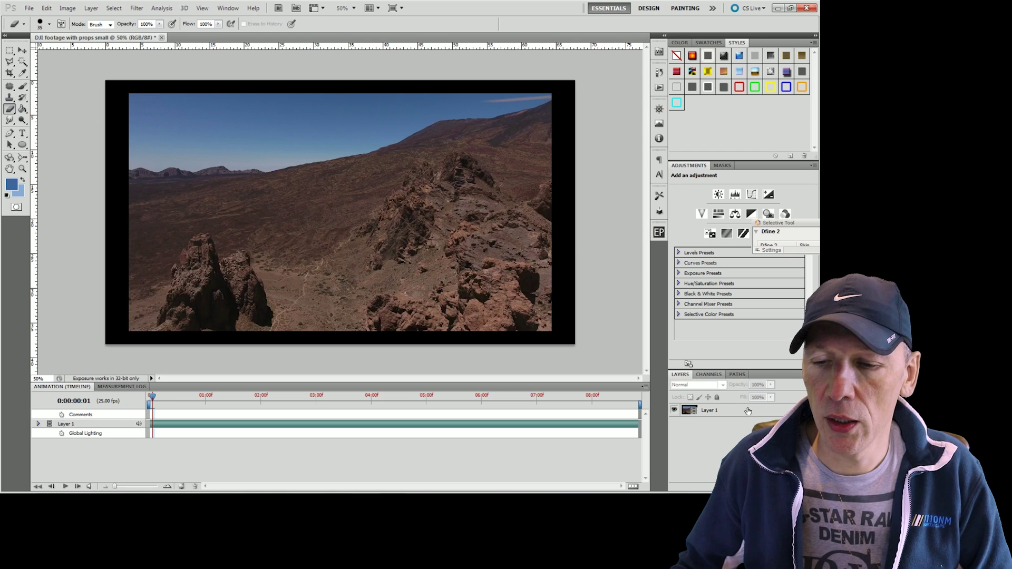
# Erase the pale streak from Layer 1's top-right sky and set the brush hardness to 10%.
pyautogui.hotkey('alt', '.')
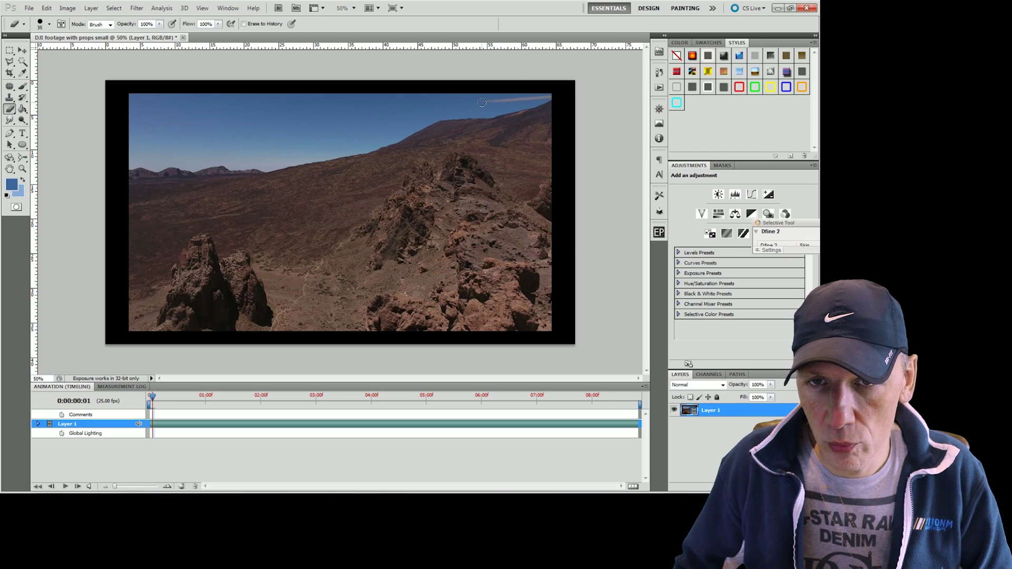
pyautogui.moveTo(481, 102); pyautogui.dragTo(551, 96)
pyautogui.click(49, 24)
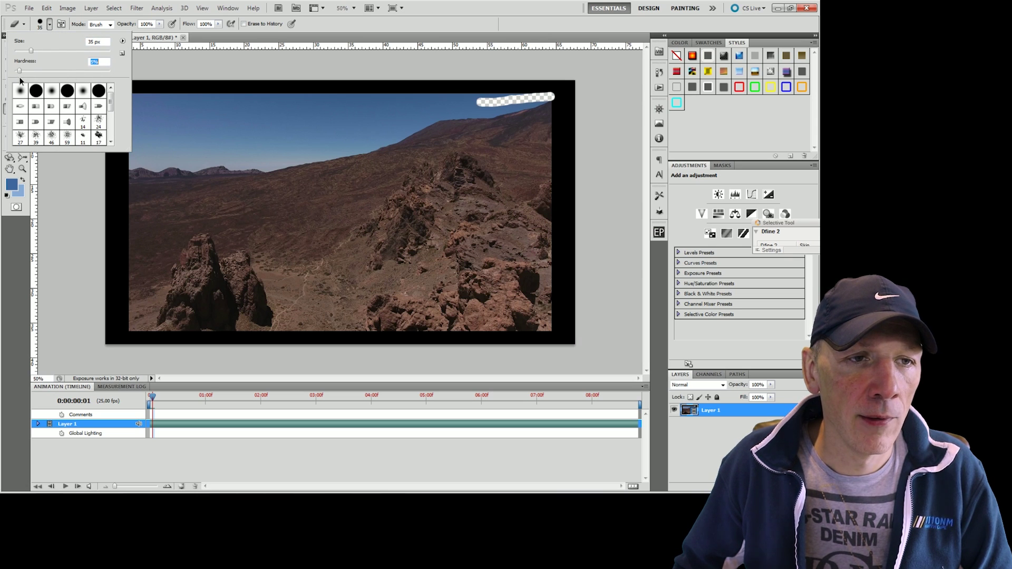
pyautogui.moveTo(20, 79); pyautogui.dragTo(102, 74)
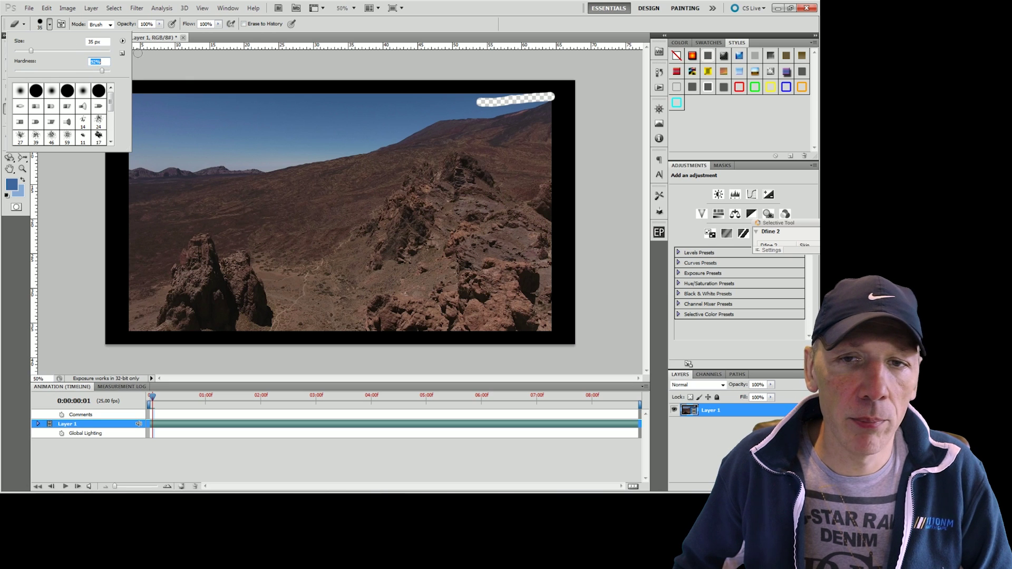
pyautogui.click(198, 69)
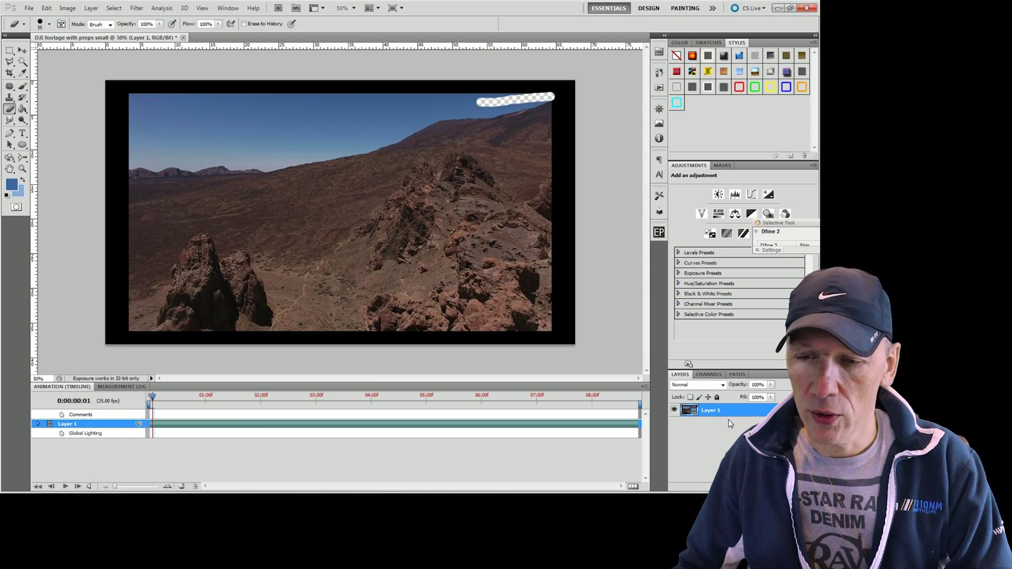
# Duplicate the footage layer, place Layer 1 copy beneath Layer 1, and trim its in-point to the playhead.
pyautogui.hotkey('ctrl', 'j')
pyautogui.moveTo(728, 412); pyautogui.dragTo(727, 429)
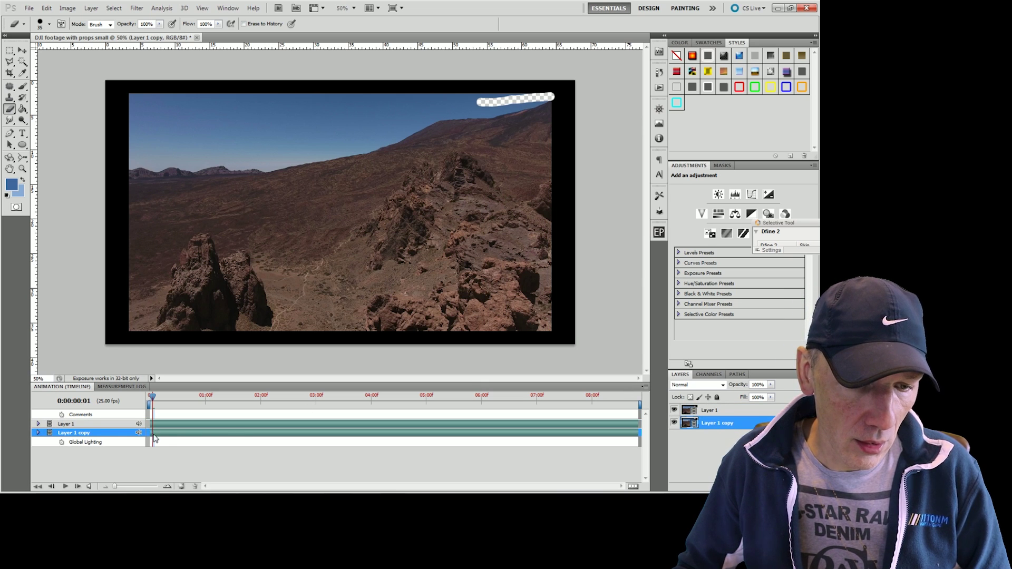
pyautogui.moveTo(114, 486); pyautogui.dragTo(143, 487)
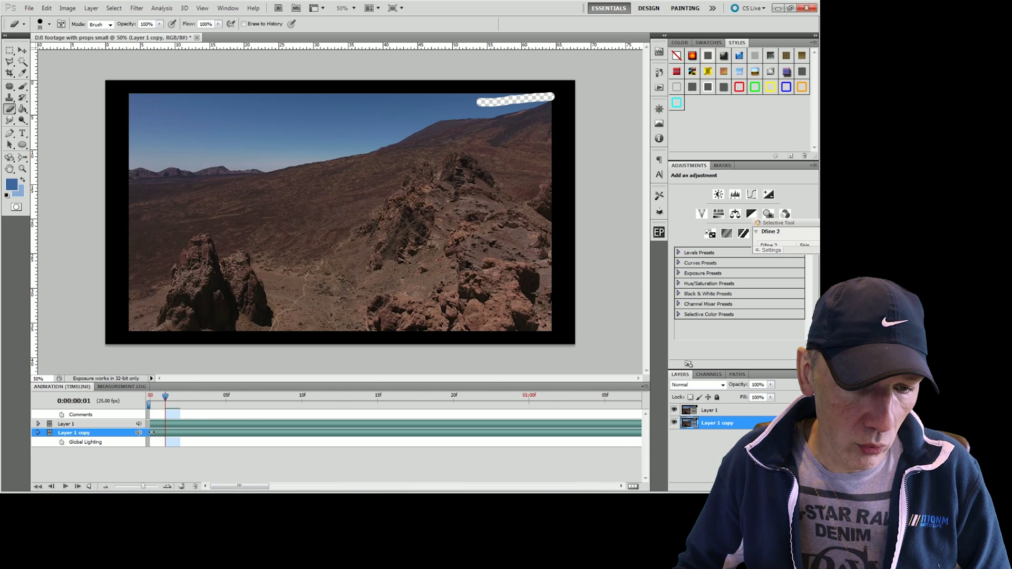
pyautogui.moveTo(151, 432); pyautogui.dragTo(164, 434)
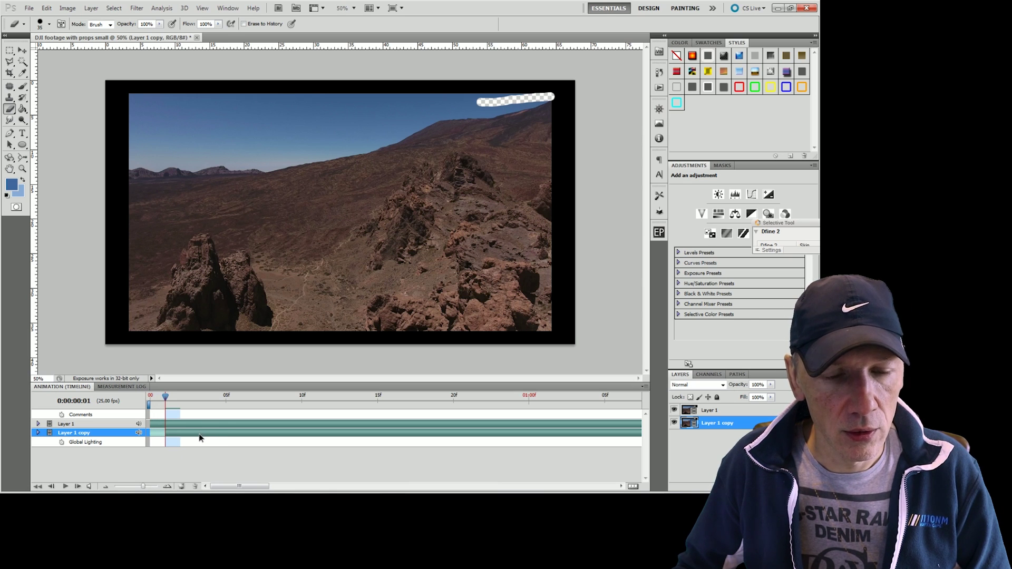
pyautogui.hotkey('ctrl', 'z')
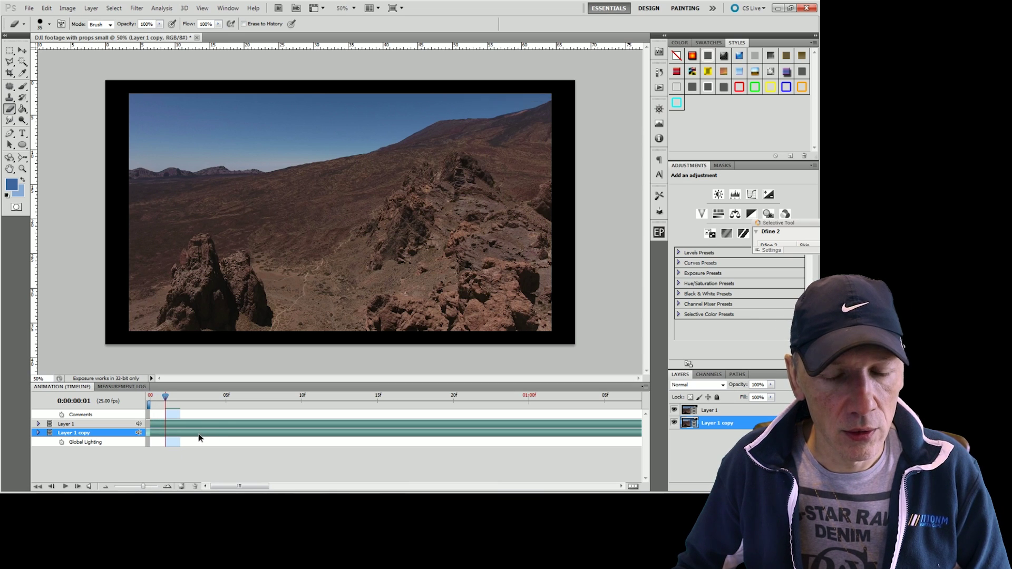
pyautogui.click(675, 424)
pyautogui.click(676, 424)
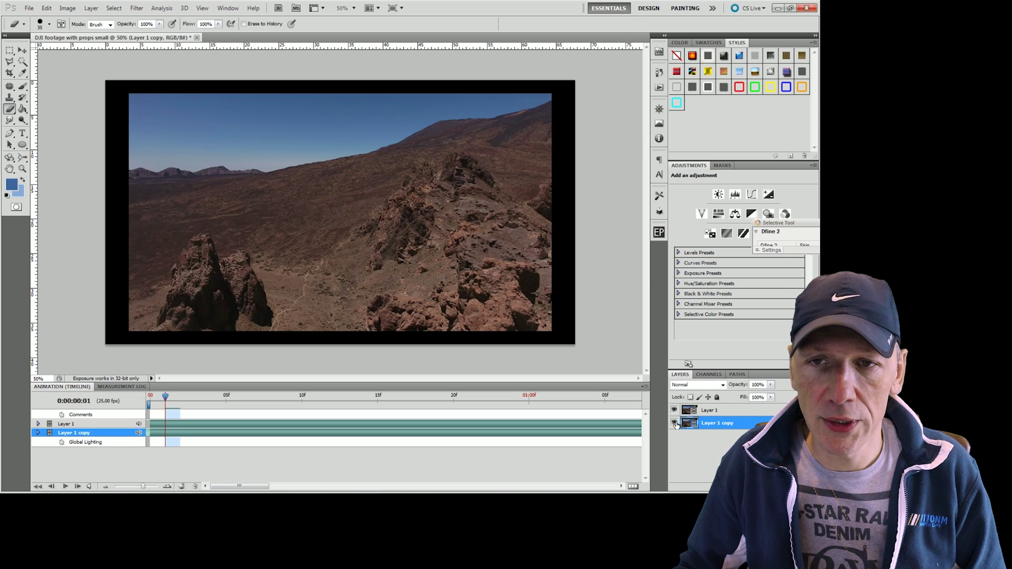
pyautogui.click(675, 423)
pyautogui.click(675, 424)
pyautogui.click(675, 424)
pyautogui.click(676, 424)
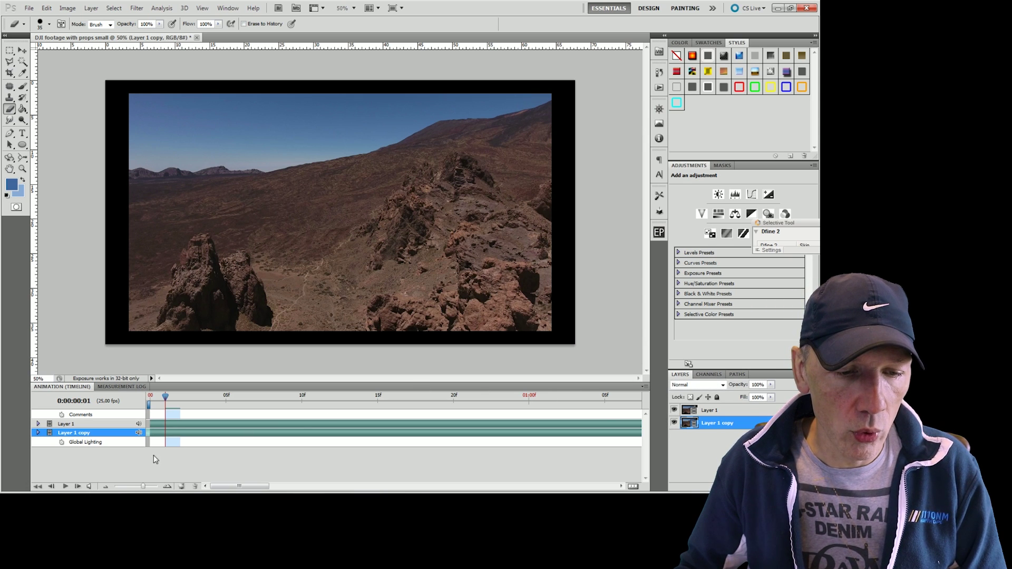
pyautogui.moveTo(137, 489); pyautogui.dragTo(127, 489)
pyautogui.click(735, 411)
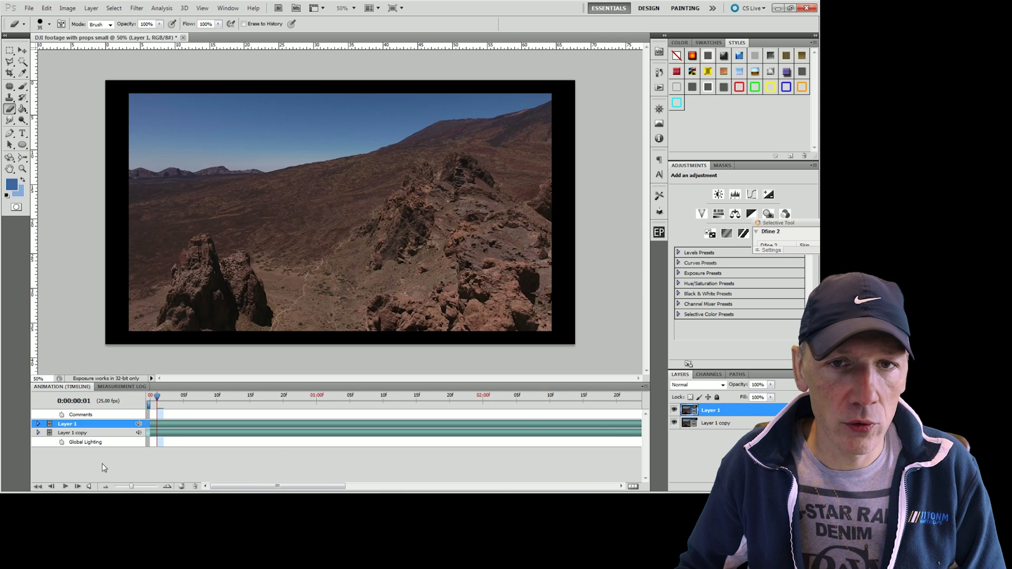
# Step through the footage frame by frame up to frame 10 to check the patch.
pyautogui.click(77, 486)
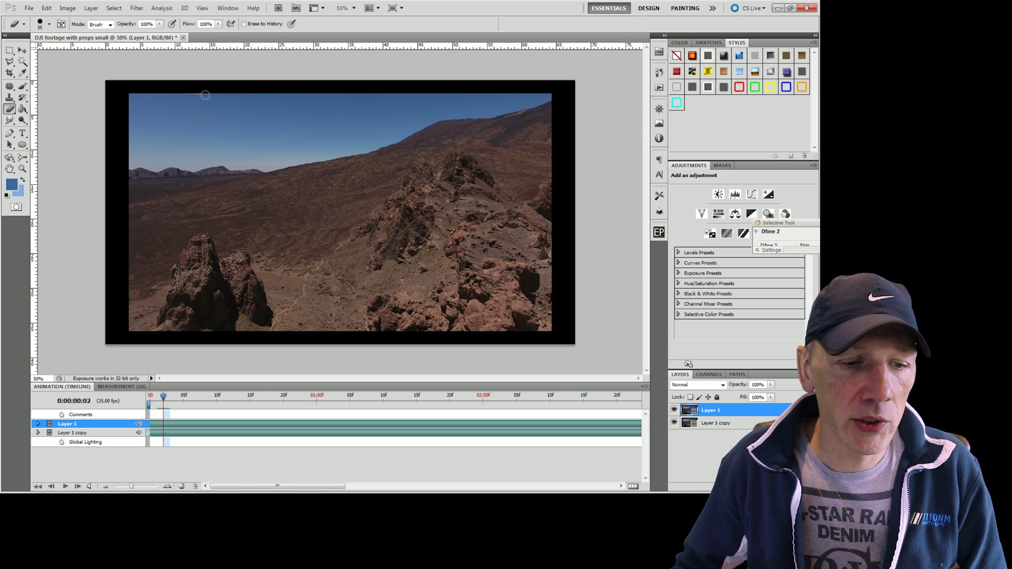
pyautogui.click(77, 486)
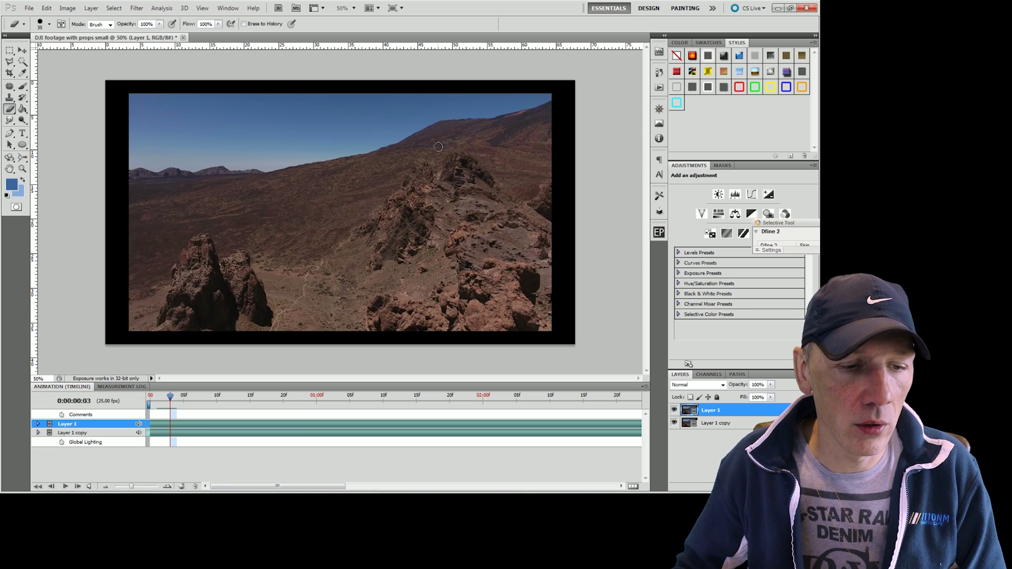
pyautogui.click(78, 486)
pyautogui.click(78, 486)
pyautogui.click(77, 486)
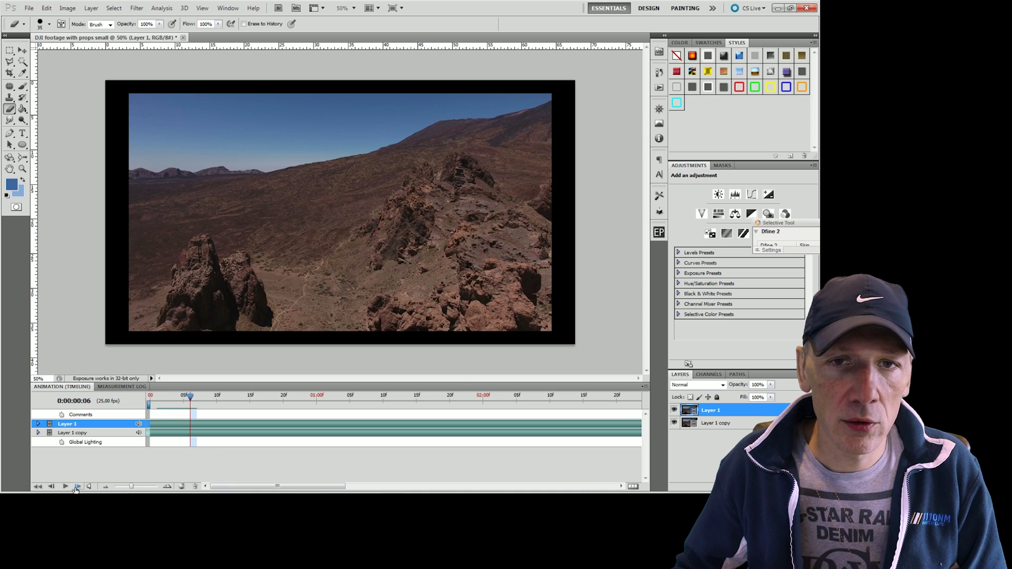
pyautogui.click(78, 486)
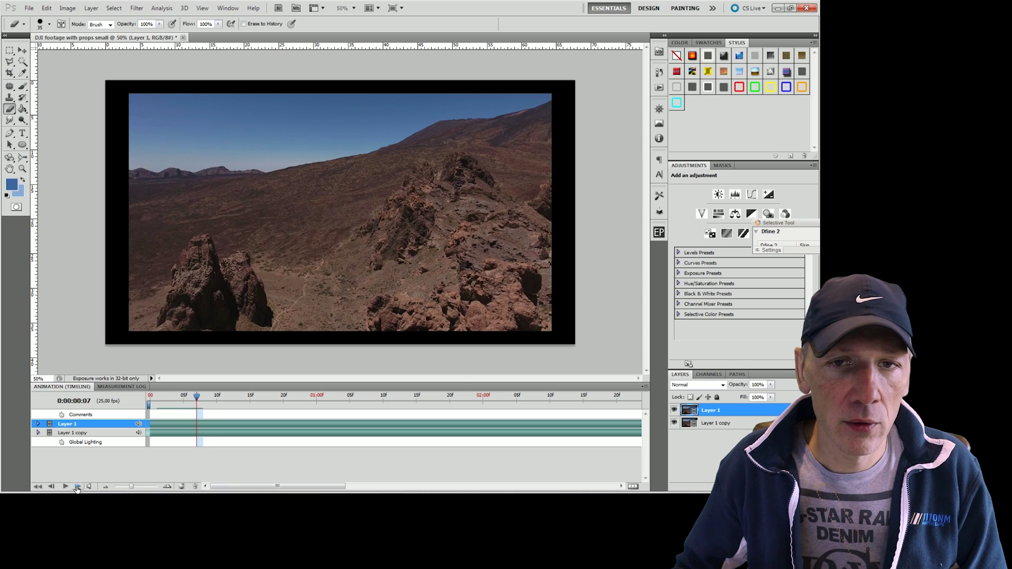
pyautogui.click(78, 486)
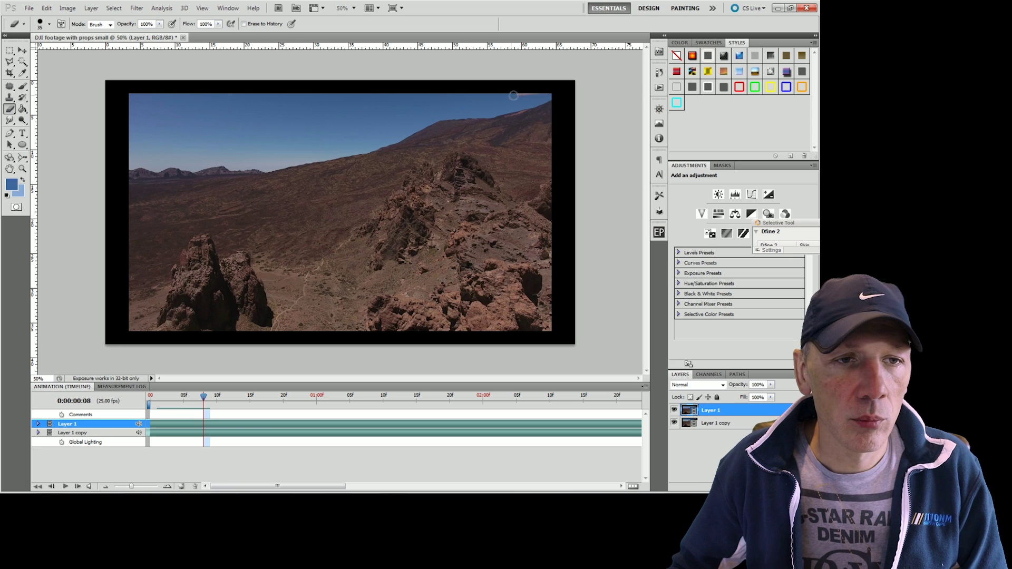
pyautogui.click(77, 486)
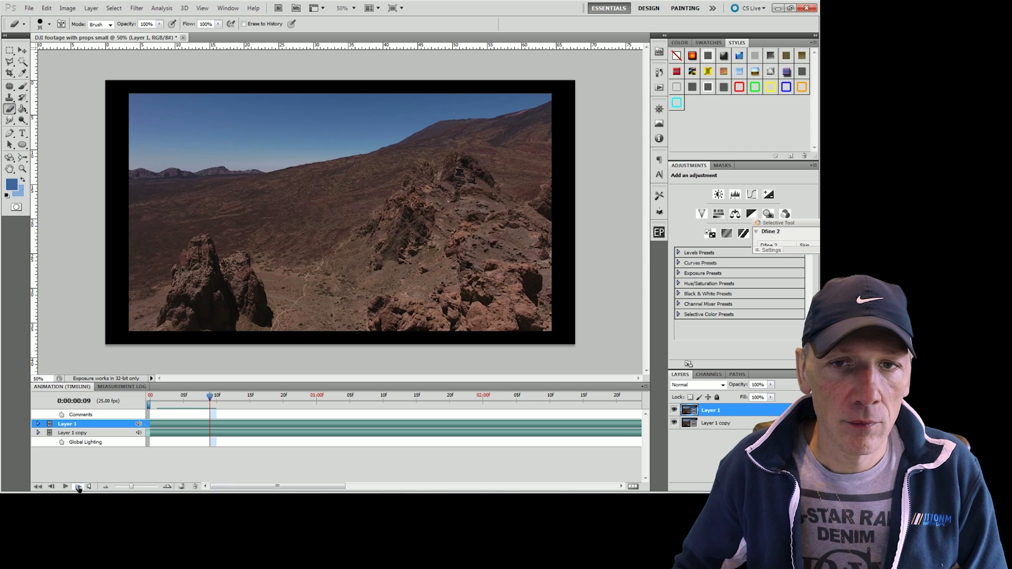
pyautogui.click(78, 487)
# At frame 16, erase the orange propeller streak from Layer 1's sky, then advance to frame 17.
pyautogui.click(78, 487)
pyautogui.click(78, 487)
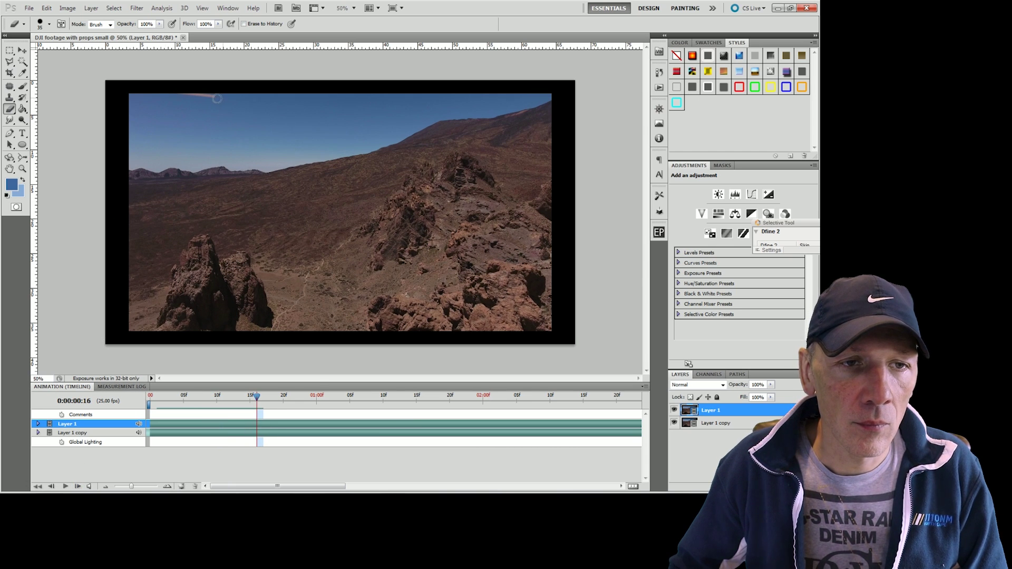
pyautogui.moveTo(217, 98); pyautogui.dragTo(182, 94)
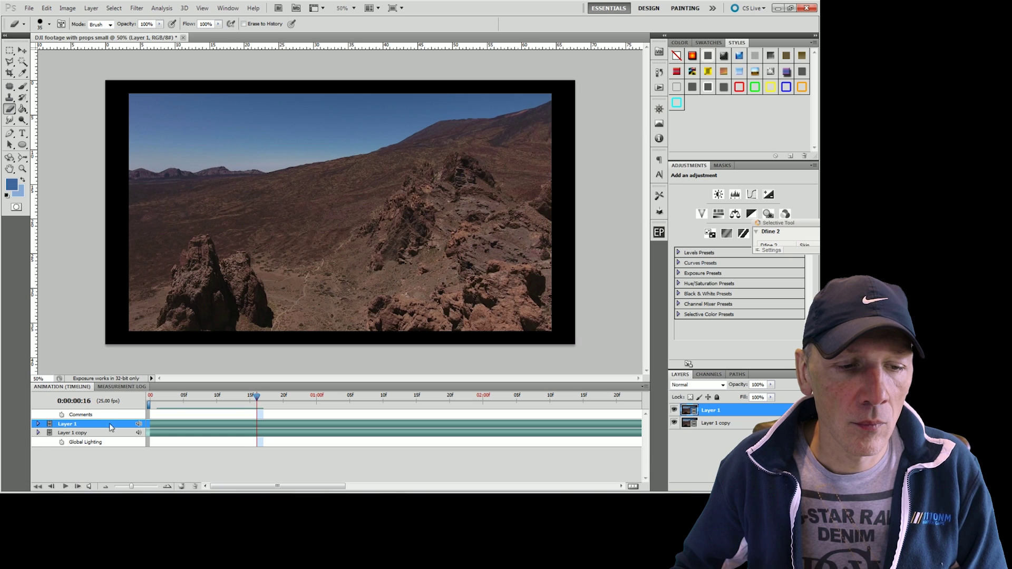
pyautogui.click(78, 487)
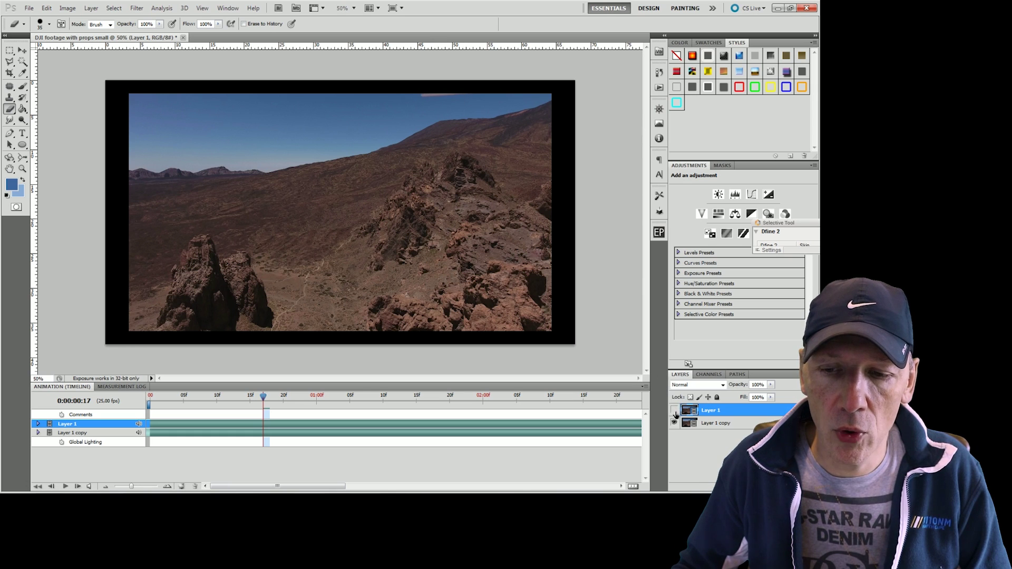
# Compare Layer 1 with Layer 1 copy on frame 17 by toggling each layer's visibility.
pyautogui.click(675, 411)
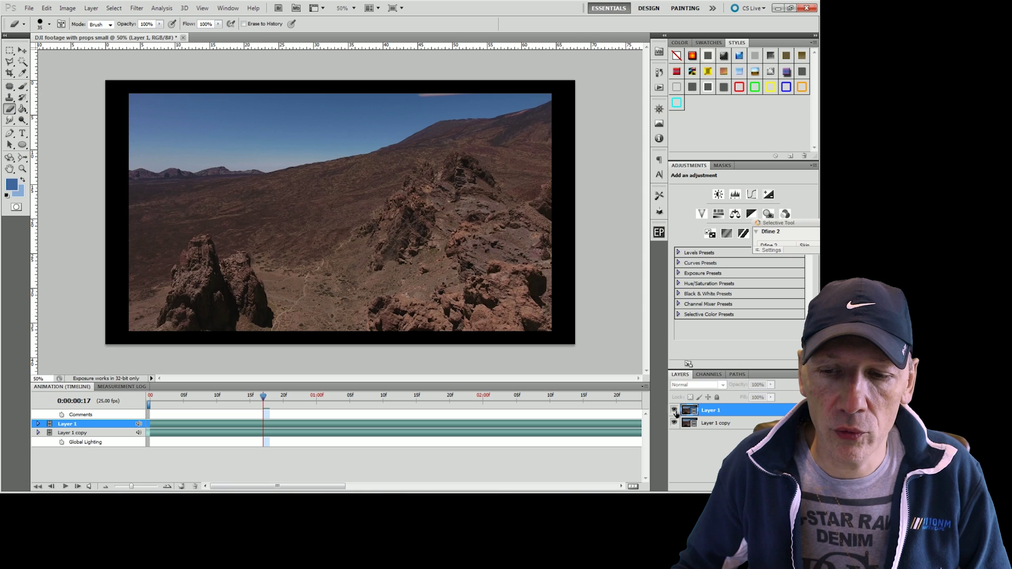
pyautogui.click(675, 411)
pyautogui.click(675, 412)
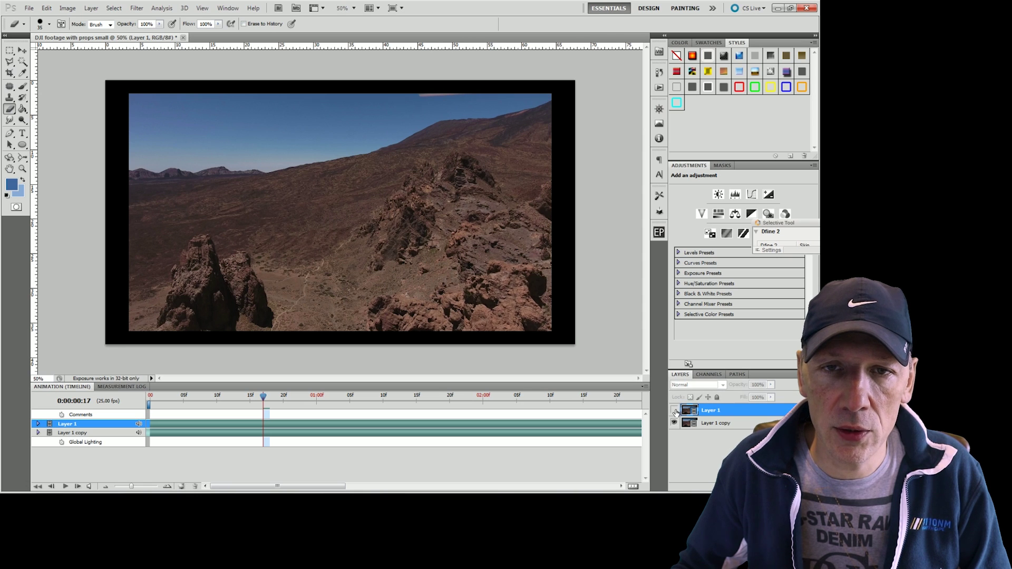
pyautogui.click(674, 411)
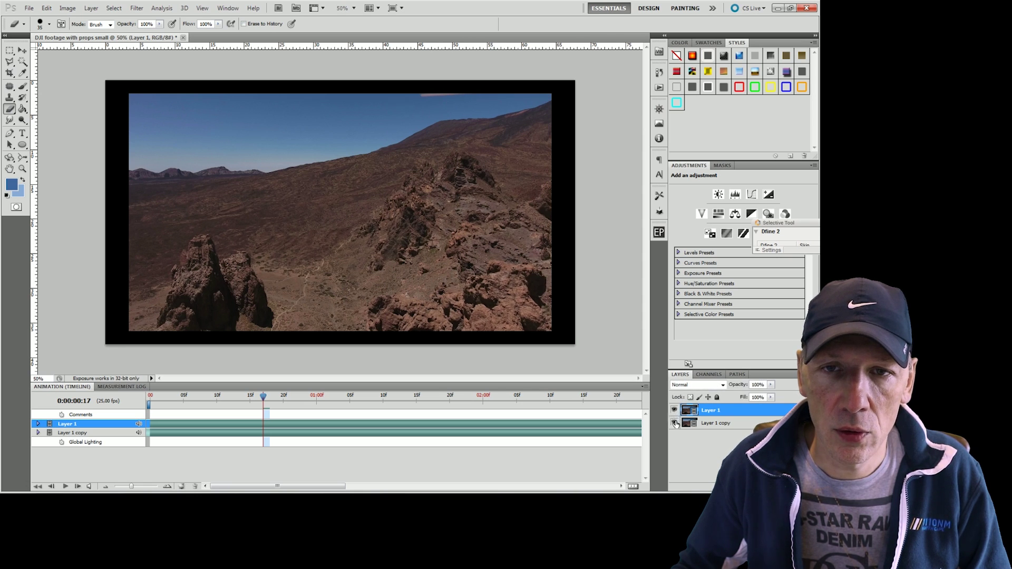
pyautogui.click(675, 425)
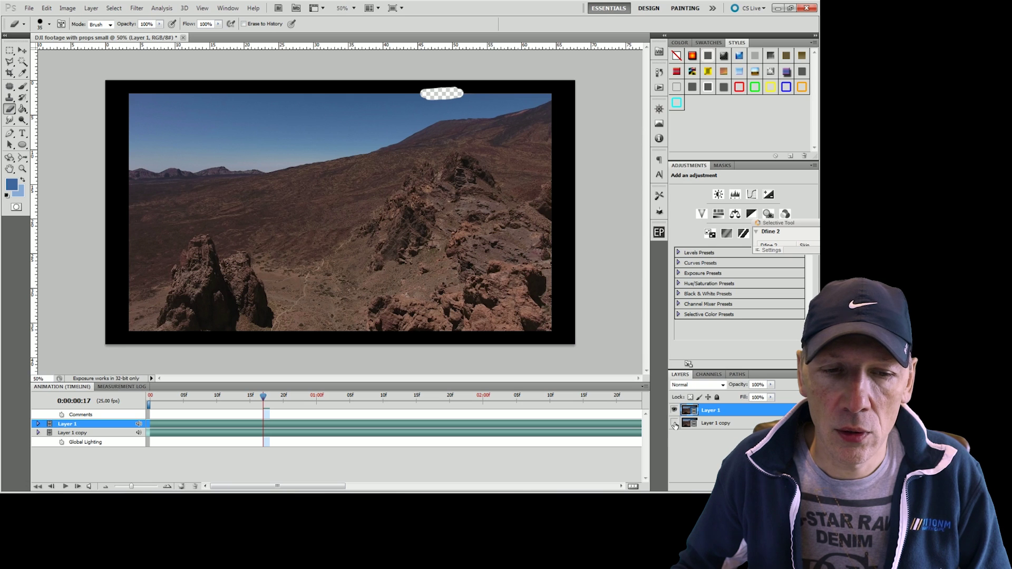
pyautogui.click(674, 424)
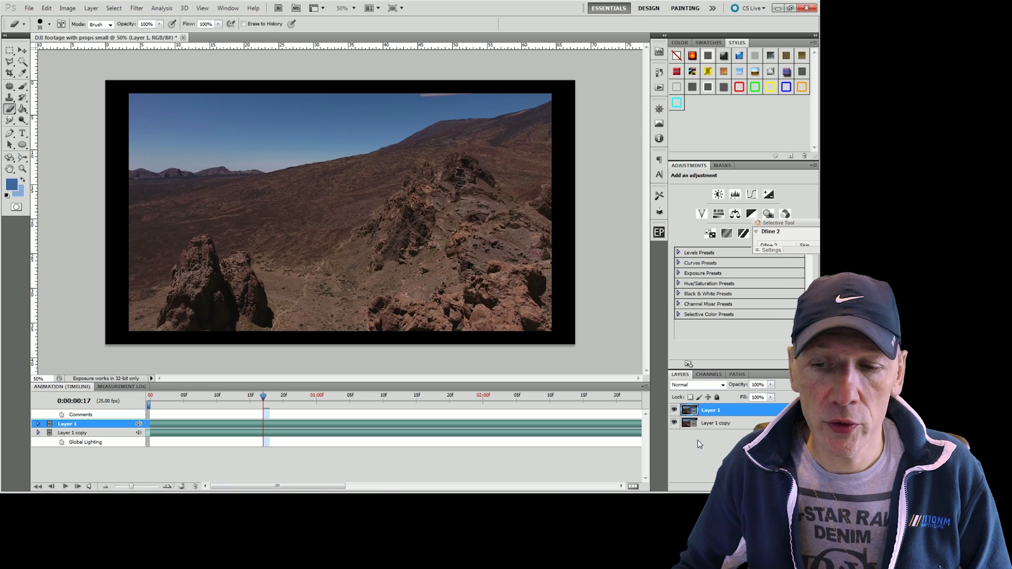
# On frame 18, erase the propeller streak at the top of the sky, checking against Layer 1 copy.
pyautogui.click(674, 424)
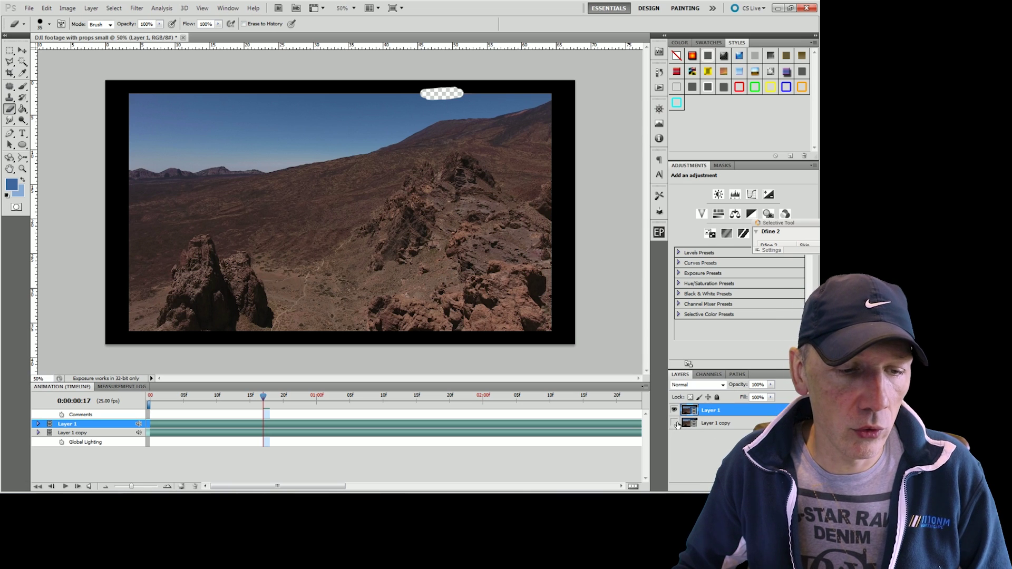
pyautogui.click(78, 487)
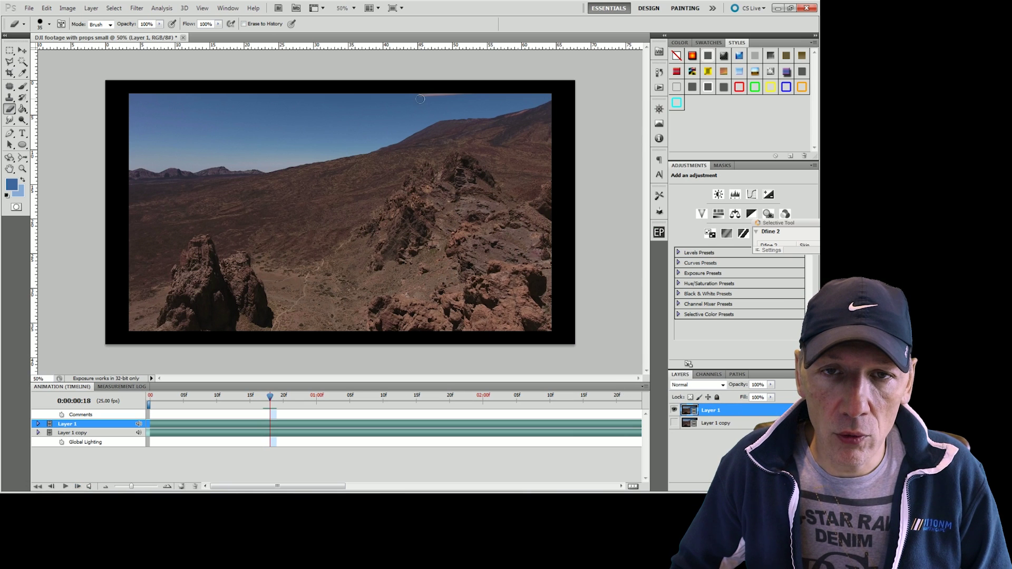
pyautogui.moveTo(417, 97); pyautogui.dragTo(462, 94)
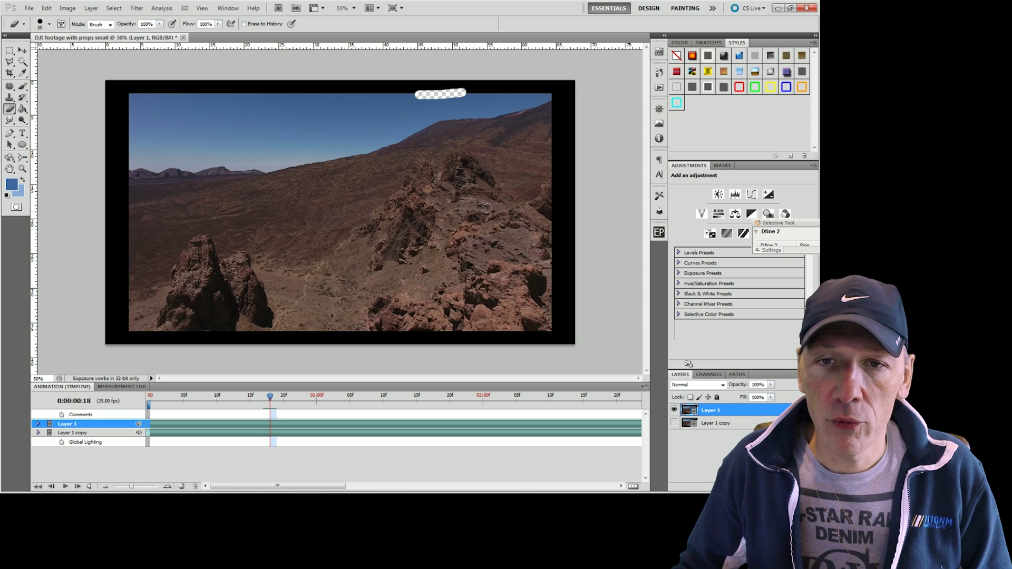
pyautogui.click(674, 423)
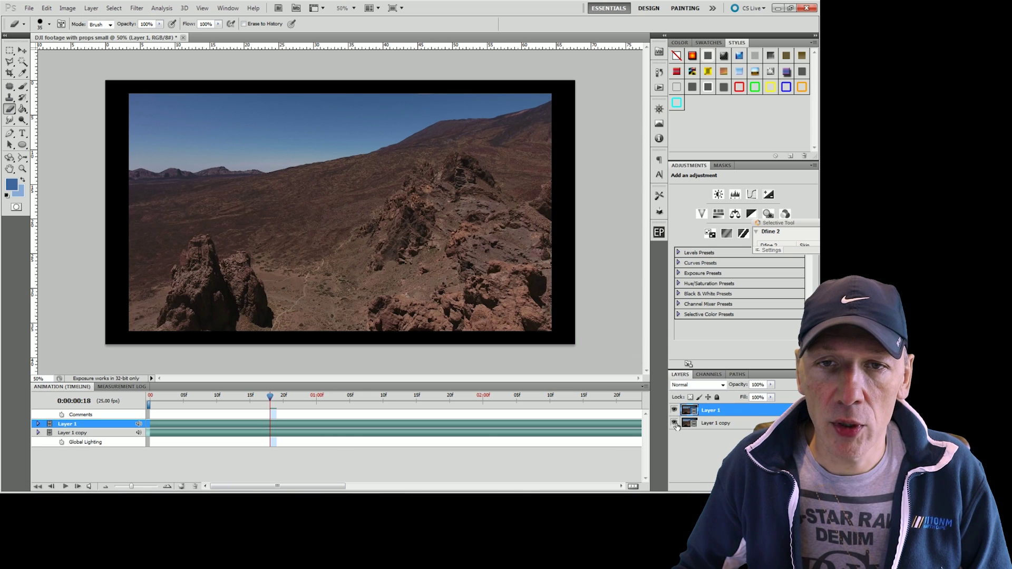
pyautogui.click(674, 423)
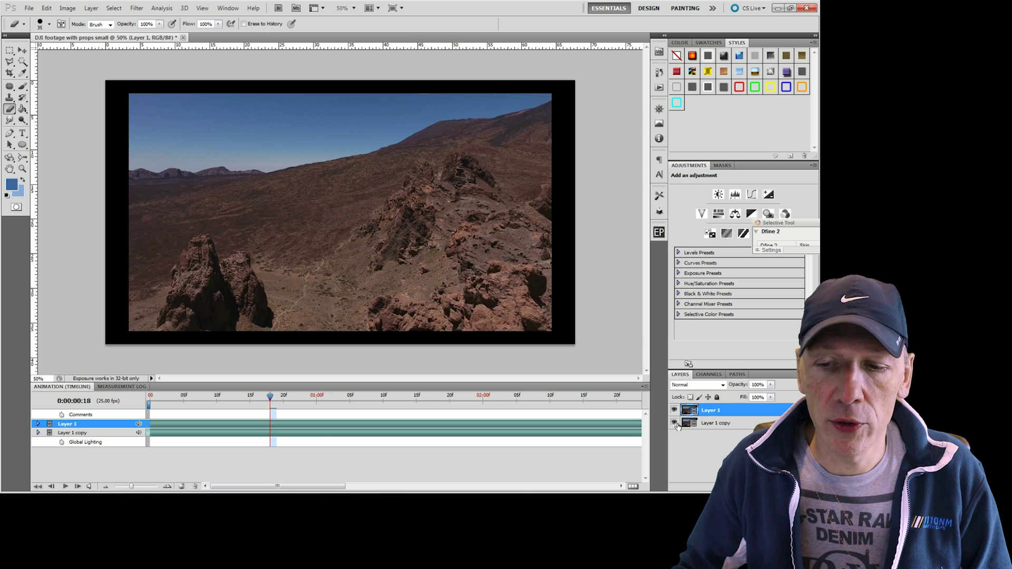
pyautogui.click(675, 424)
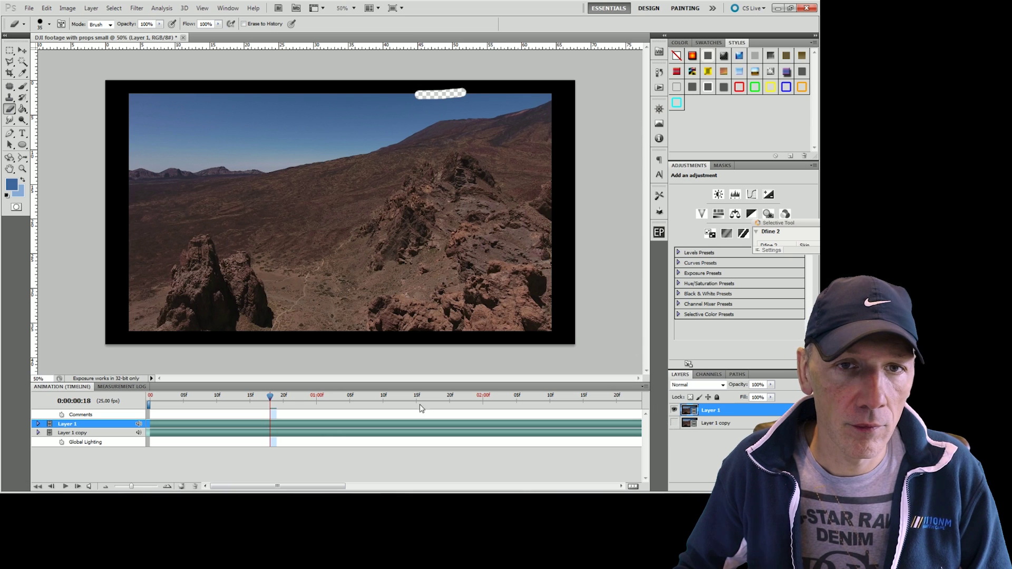
# Erase the sky streaks on frames 19 and 20, then deselect Layer 1.
pyautogui.click(77, 486)
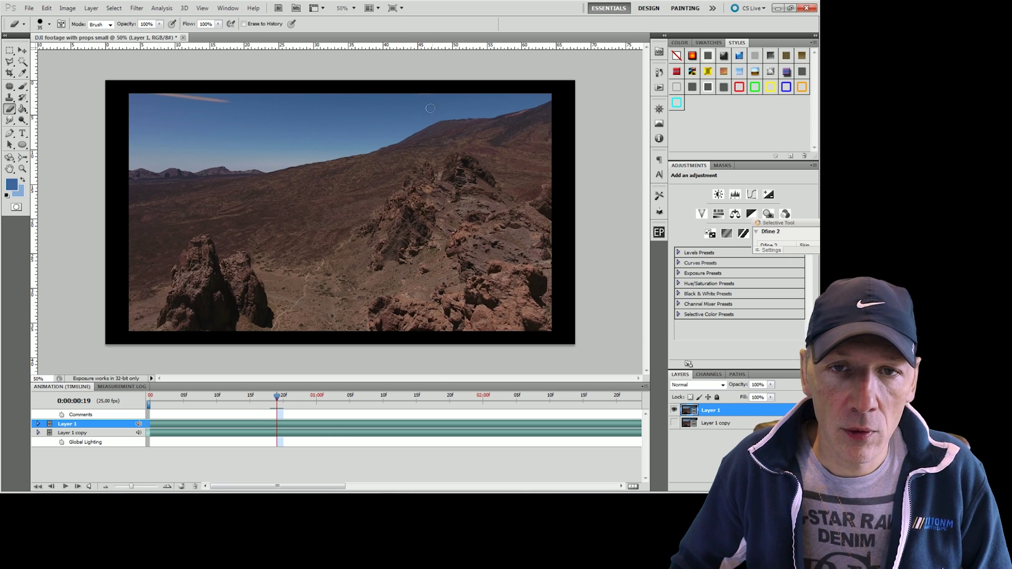
pyautogui.moveTo(424, 94); pyautogui.dragTo(425, 90)
pyautogui.moveTo(229, 103); pyautogui.dragTo(153, 91)
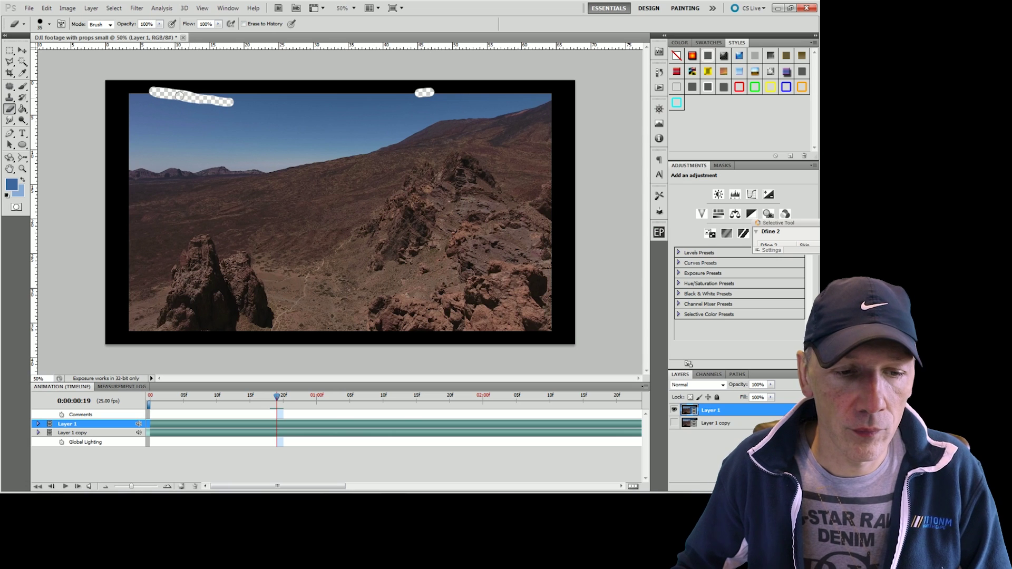
pyautogui.click(77, 486)
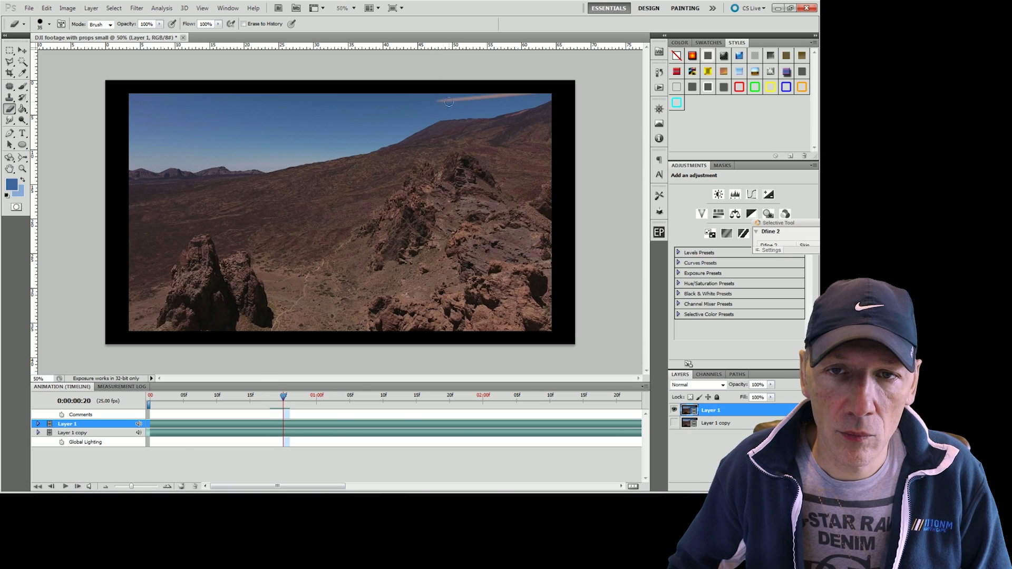
pyautogui.moveTo(438, 102); pyautogui.dragTo(535, 92)
pyautogui.click(91, 458)
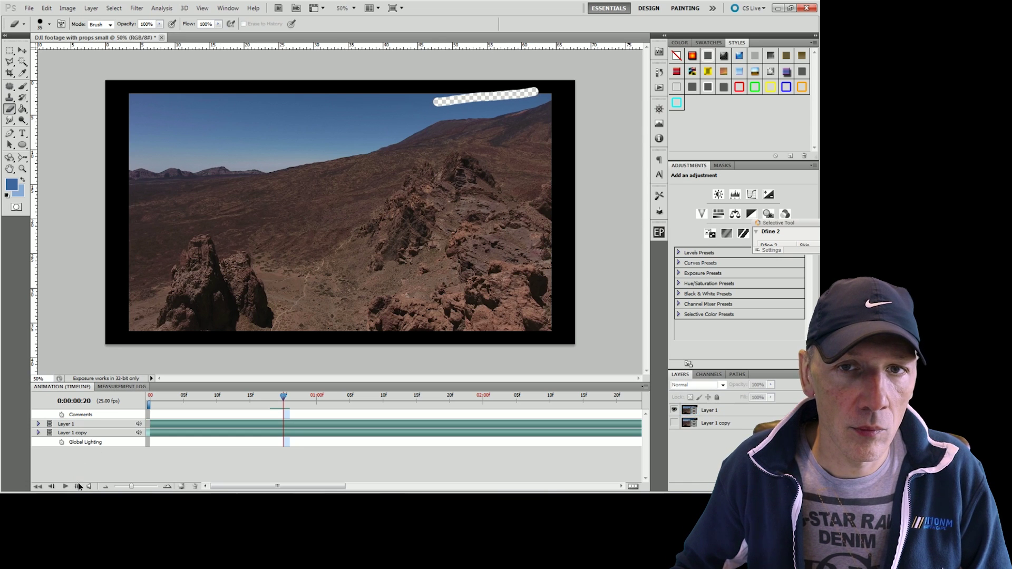
# Erase the right-hand sky streak on frame 21, then both sky streaks on frame 23.
pyautogui.click(77, 487)
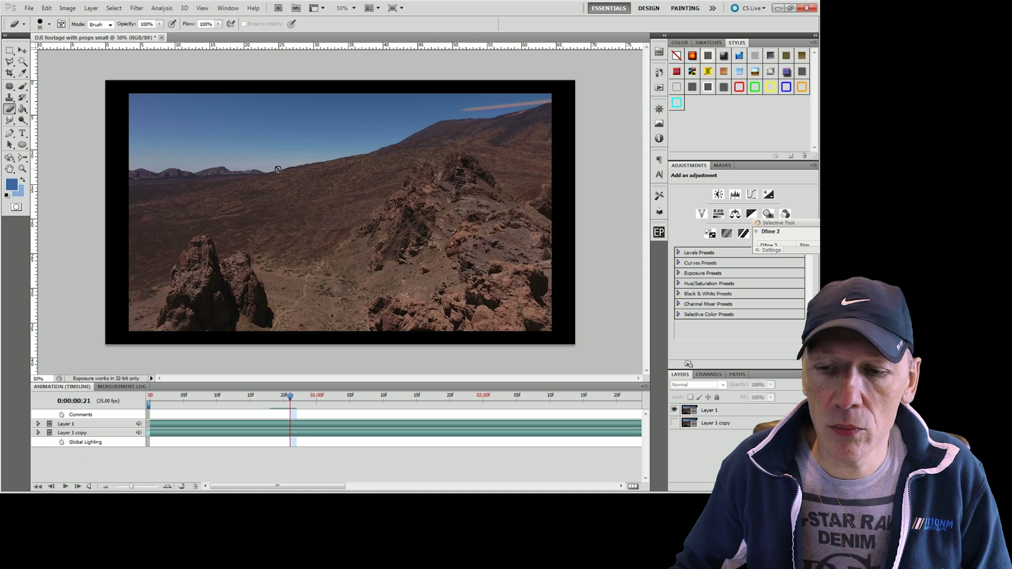
pyautogui.click(733, 410)
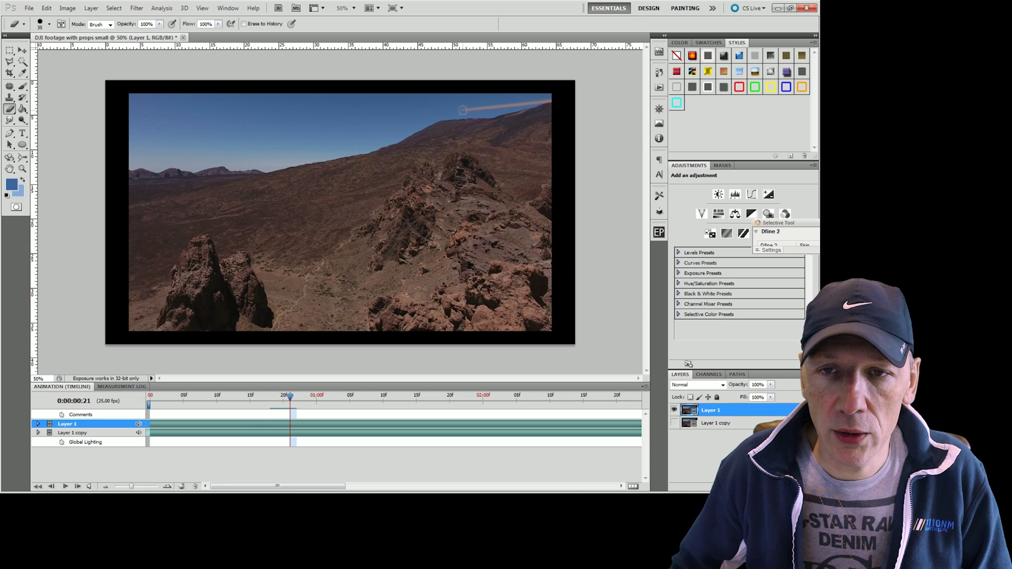
pyautogui.moveTo(463, 110); pyautogui.dragTo(557, 104)
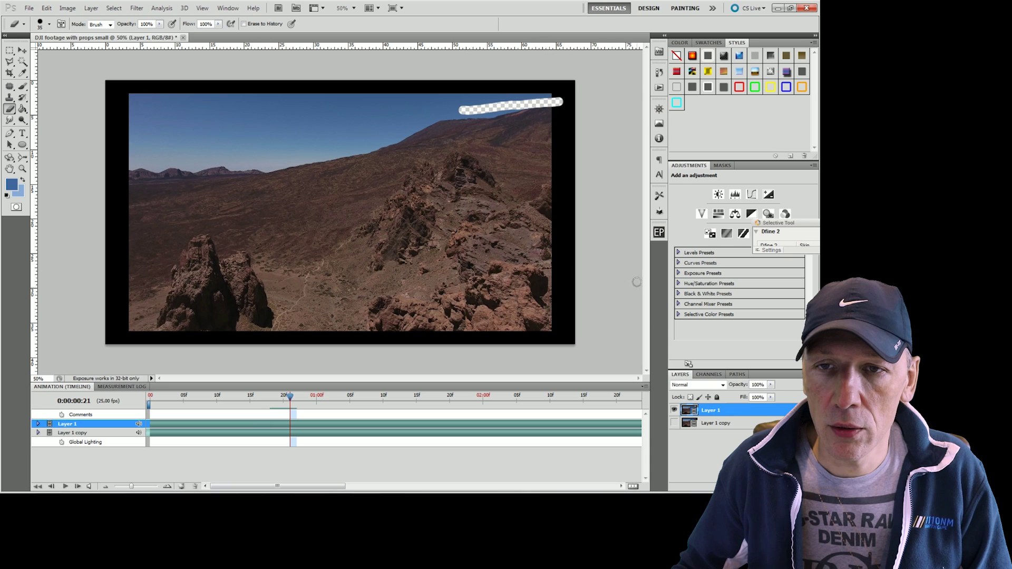
pyautogui.click(674, 423)
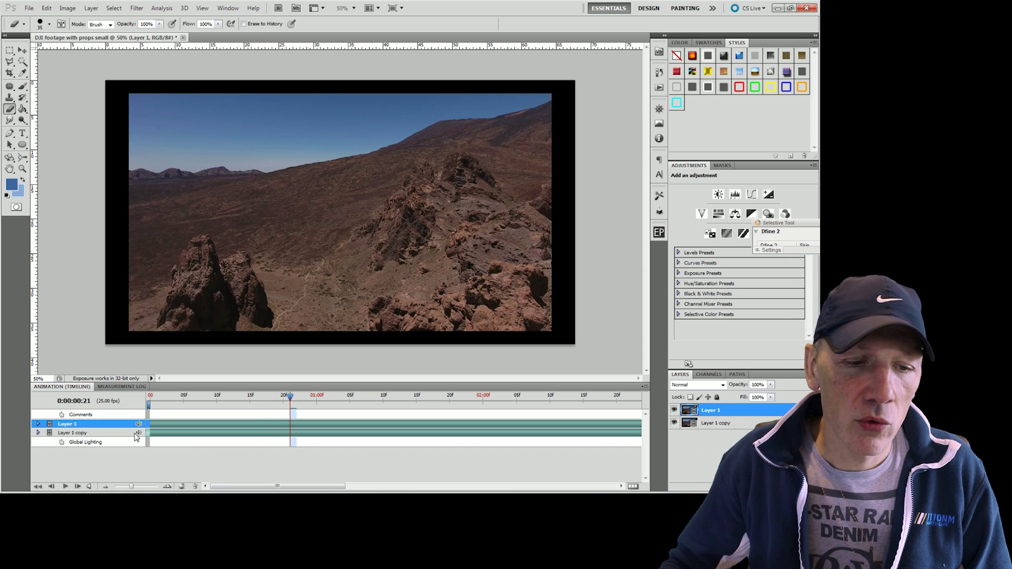
pyautogui.click(77, 487)
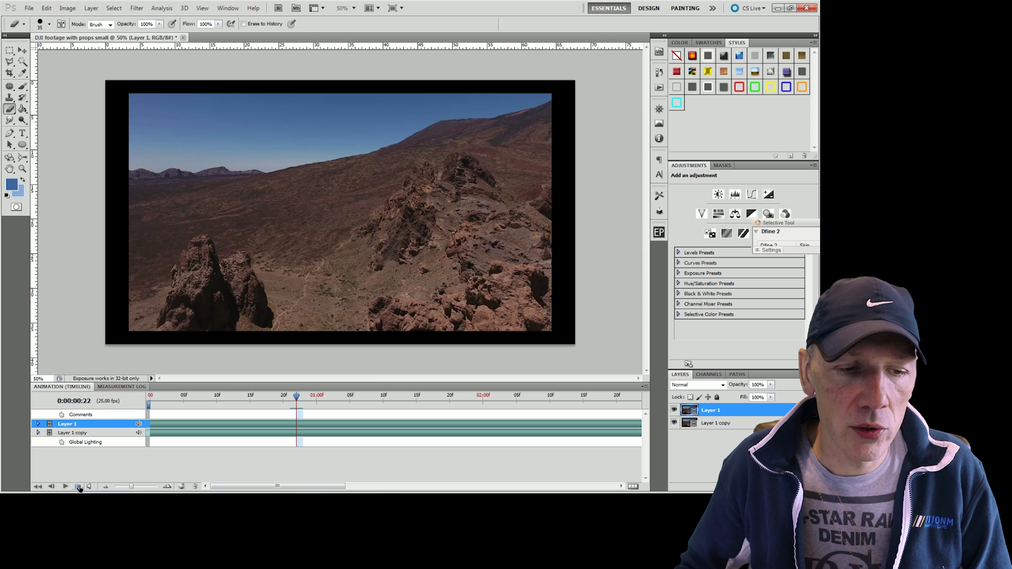
pyautogui.click(78, 486)
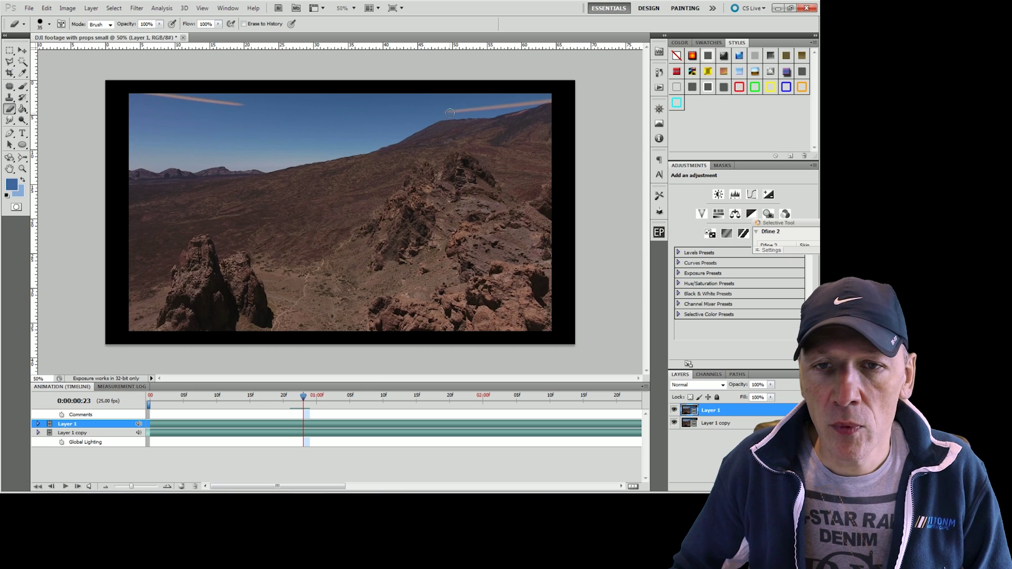
pyautogui.moveTo(445, 112); pyautogui.dragTo(545, 101)
pyautogui.moveTo(240, 105); pyautogui.dragTo(140, 94)
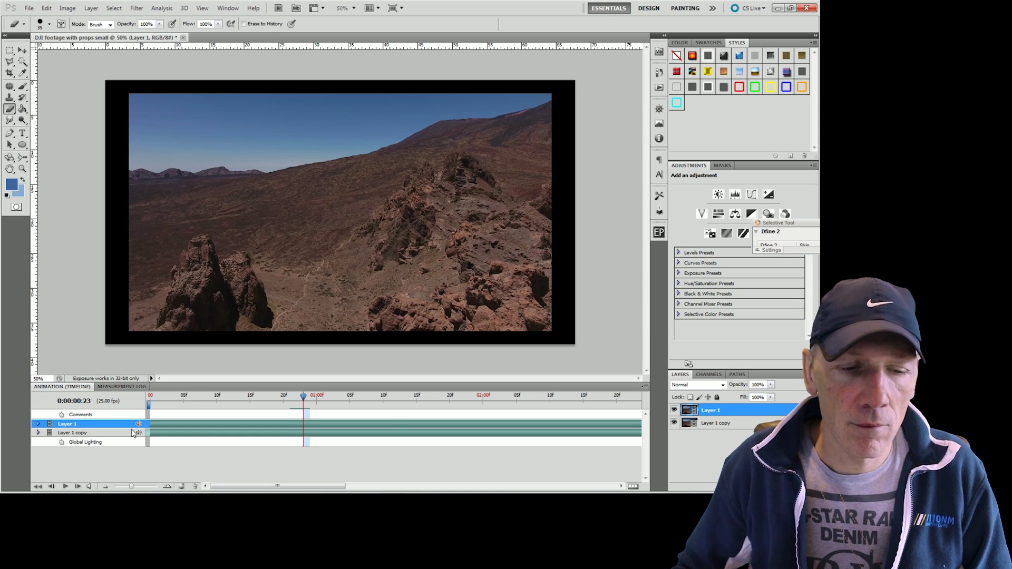
# Erase the left and right sky streaks on frame 24 and the right streak on 0:00:01:00.
pyautogui.click(81, 486)
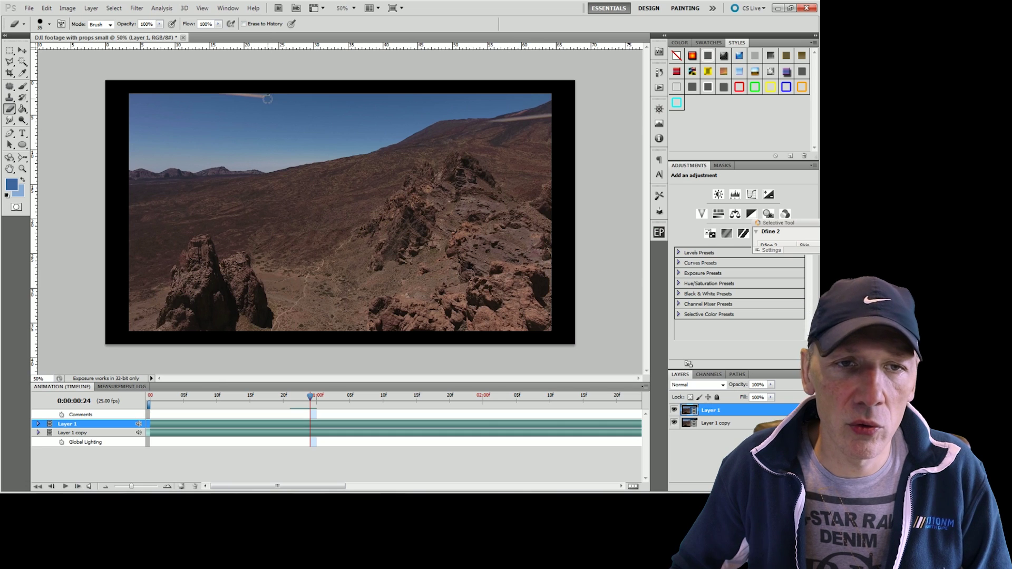
pyautogui.moveTo(268, 99)
pyautogui.mouseDown()
pyautogui.moveTo(218, 93)
pyautogui.moveTo(263, 95)
pyautogui.mouseUp()
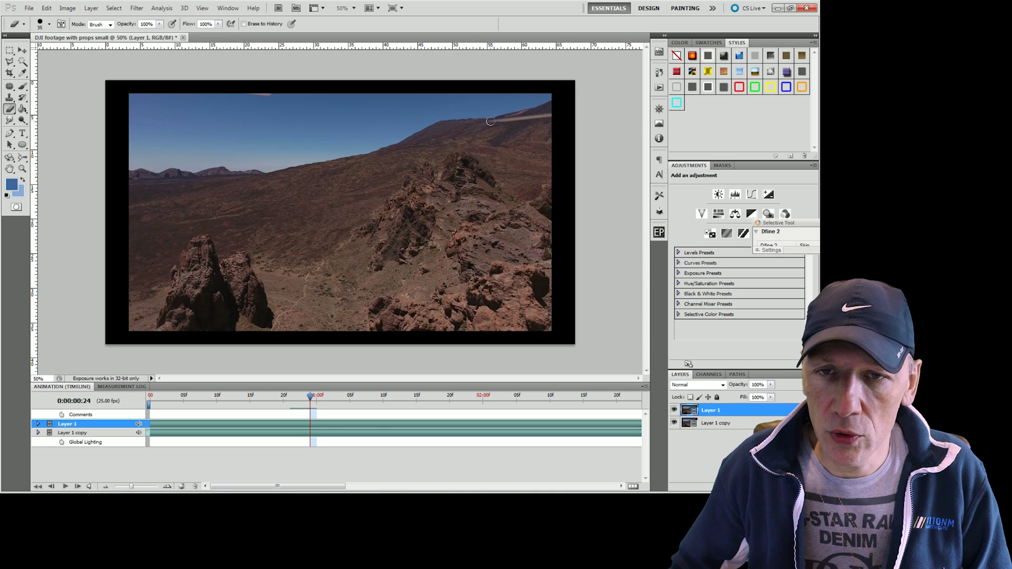
pyautogui.moveTo(489, 122); pyautogui.dragTo(567, 119)
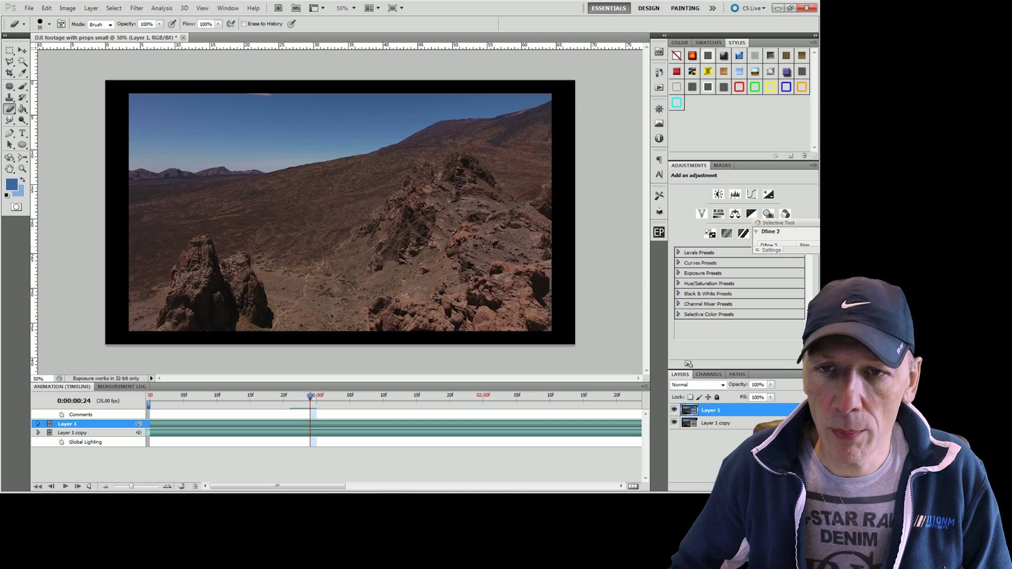
pyautogui.click(78, 486)
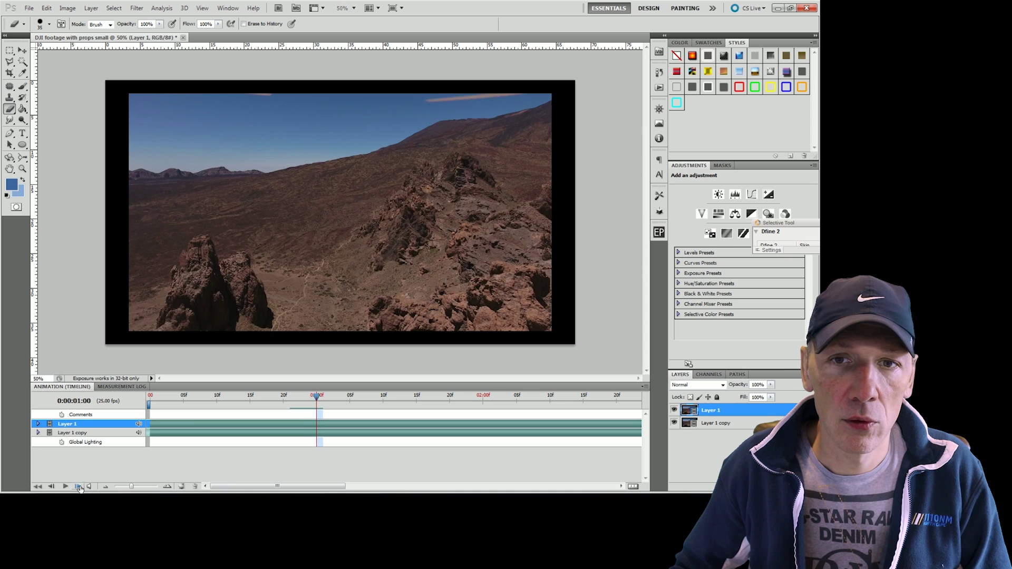
pyautogui.moveTo(425, 102); pyautogui.dragTo(527, 91)
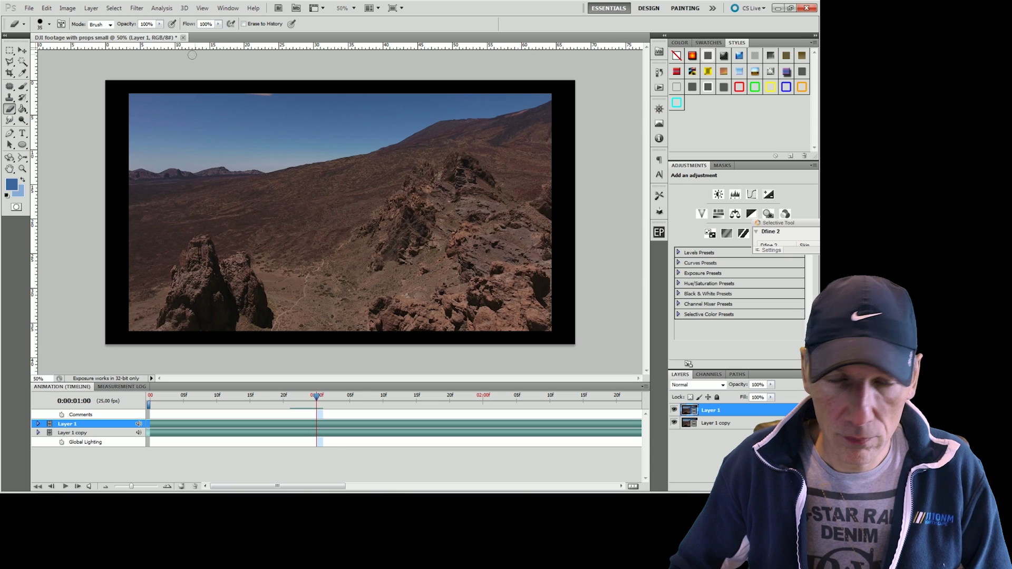
# Clean up the faint remnant, then erase the top-right sky streak on frame 0:00:01:01.
pyautogui.moveTo(267, 95); pyautogui.dragTo(246, 94)
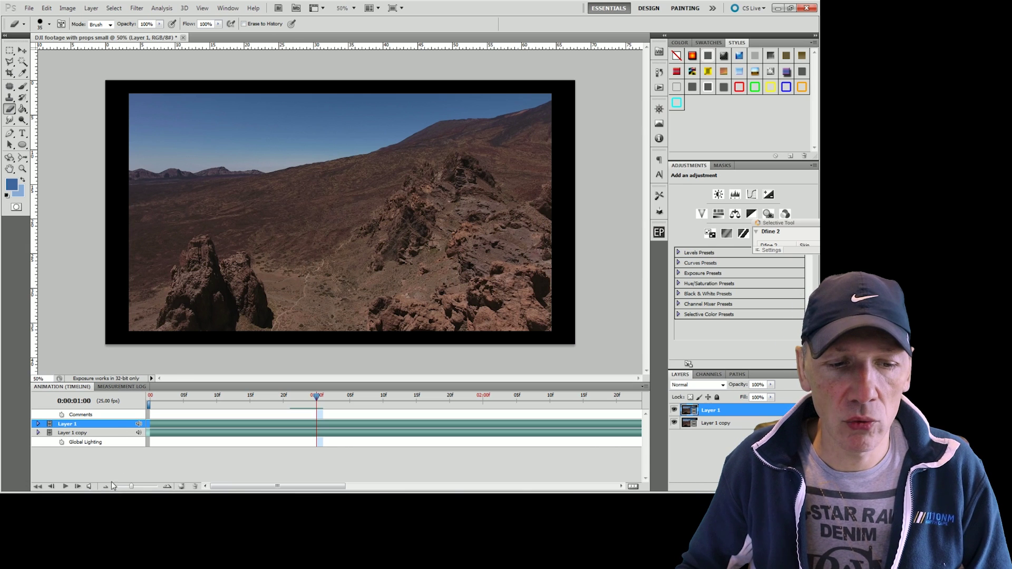
pyautogui.click(77, 487)
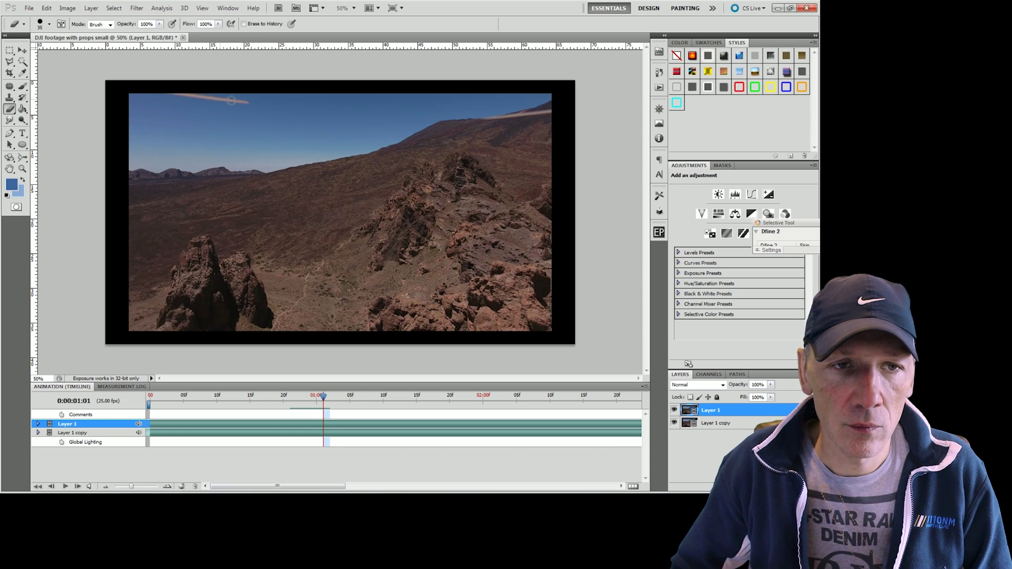
pyautogui.click(674, 423)
pyautogui.click(674, 423)
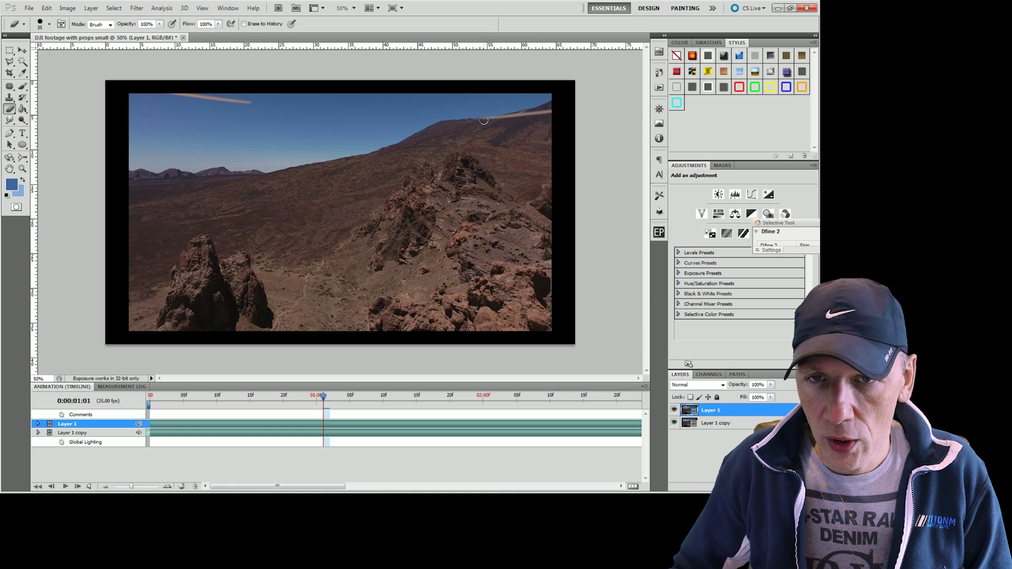
pyautogui.moveTo(484, 119); pyautogui.dragTo(555, 109)
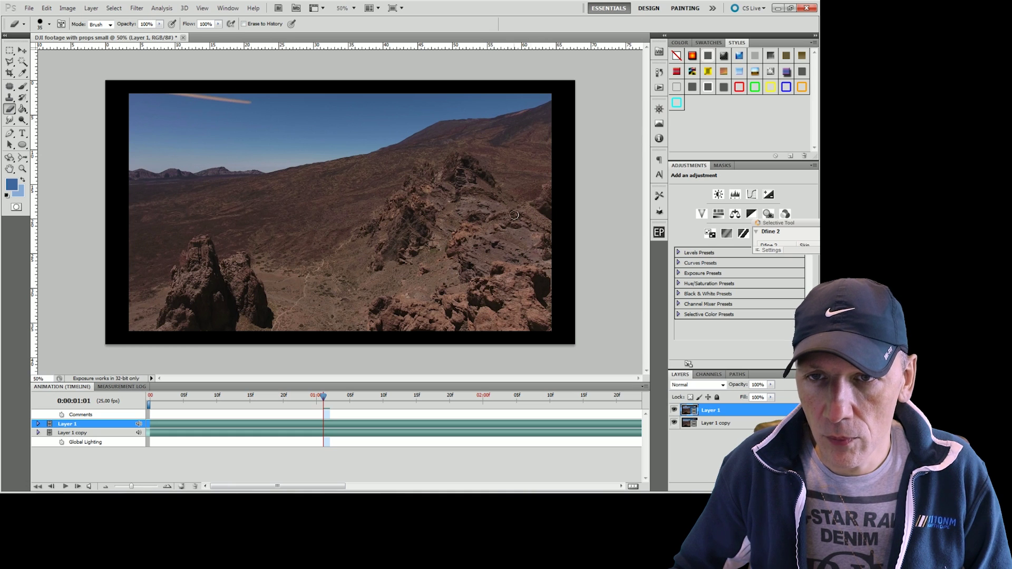
# On frame 0:00:01:02, erase the top-right and upper-left streaks, redoing the left stroke.
pyautogui.click(78, 487)
pyautogui.moveTo(433, 107); pyautogui.dragTo(555, 95)
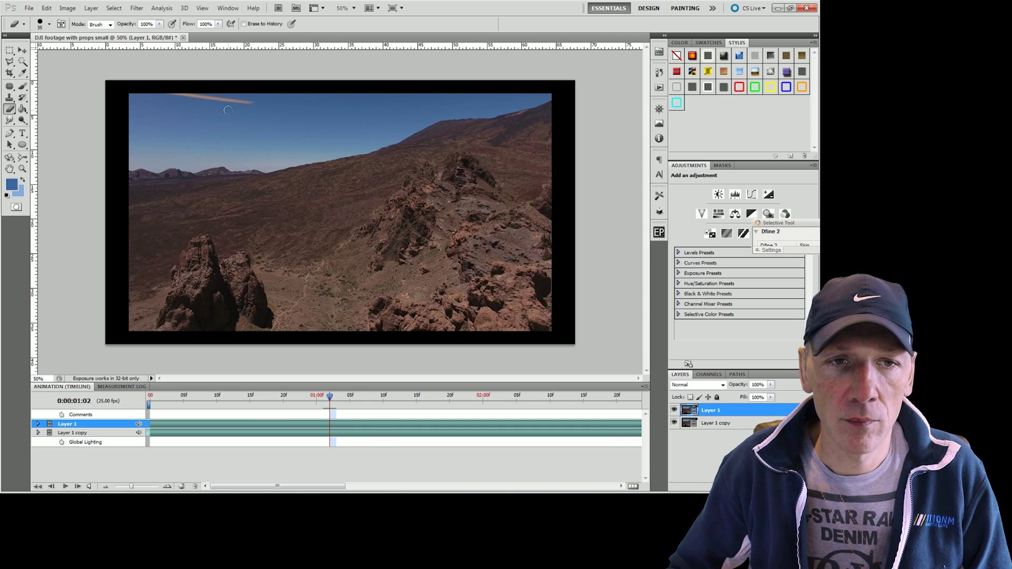
pyautogui.moveTo(252, 103); pyautogui.dragTo(178, 95)
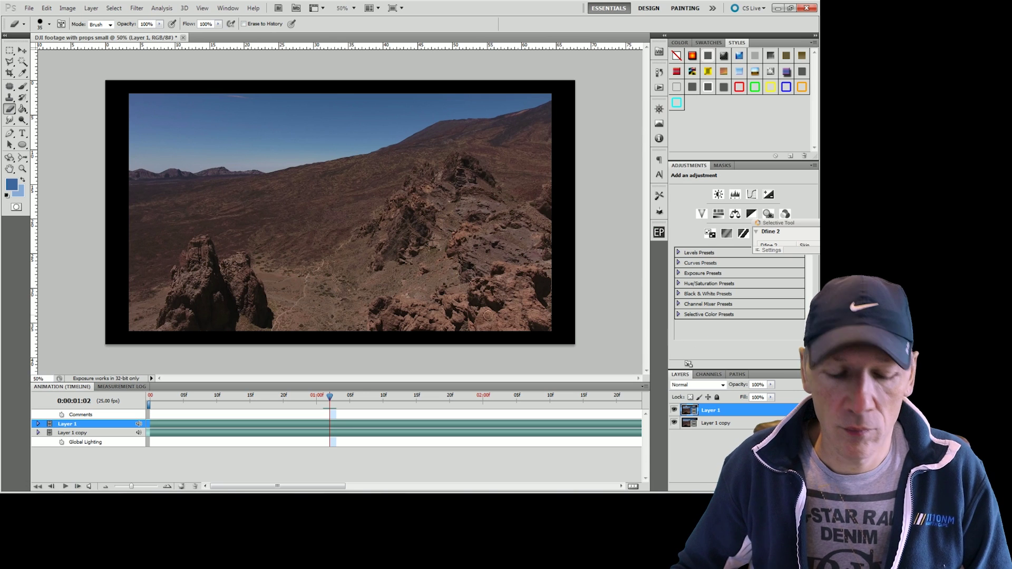
pyautogui.hotkey('ctrl', 'z')
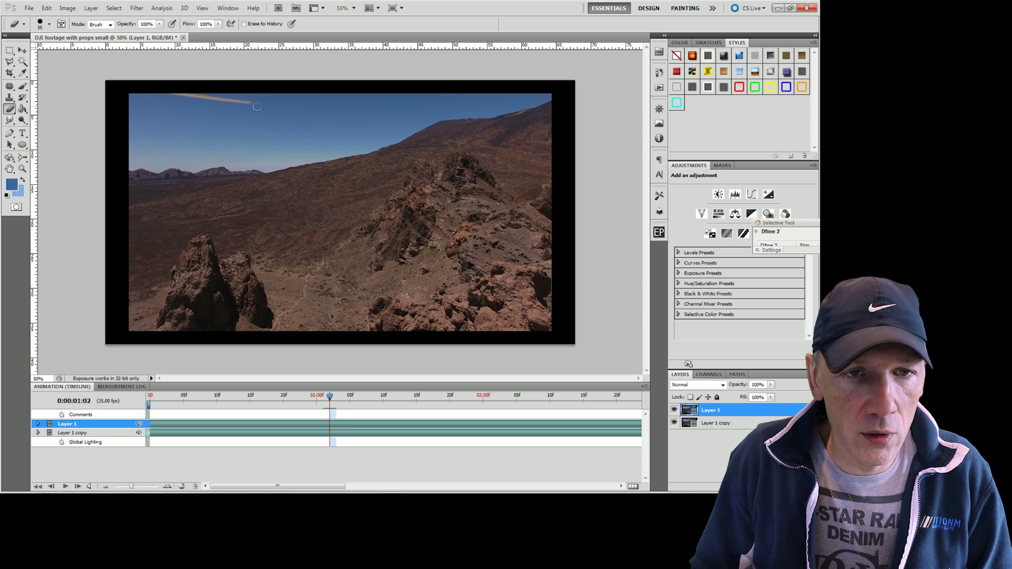
pyautogui.moveTo(248, 105); pyautogui.dragTo(161, 93)
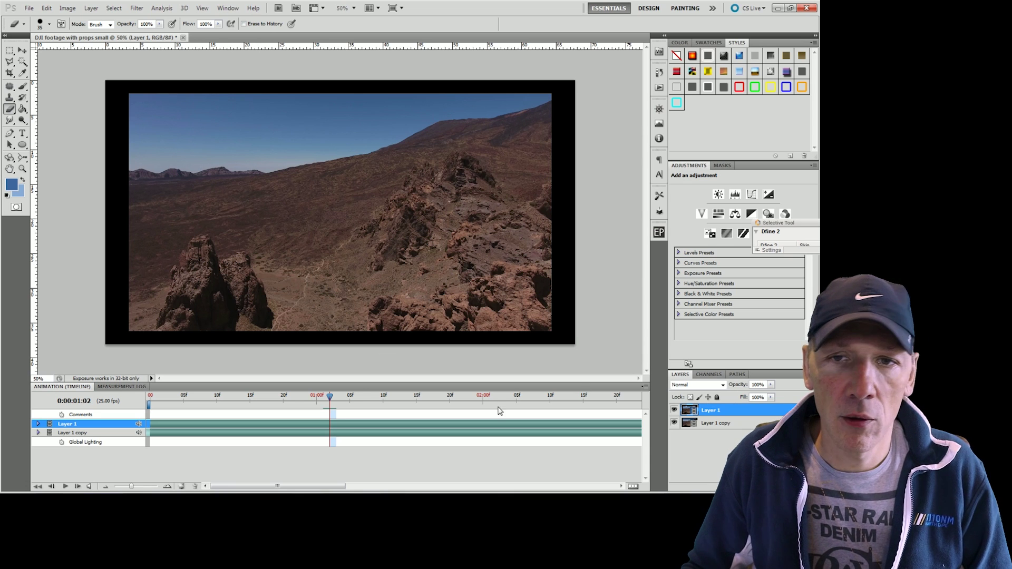
# Erase the upper-right sky streaks on frames 0:00:01:07 and 0:00:01:09.
pyautogui.click(78, 486)
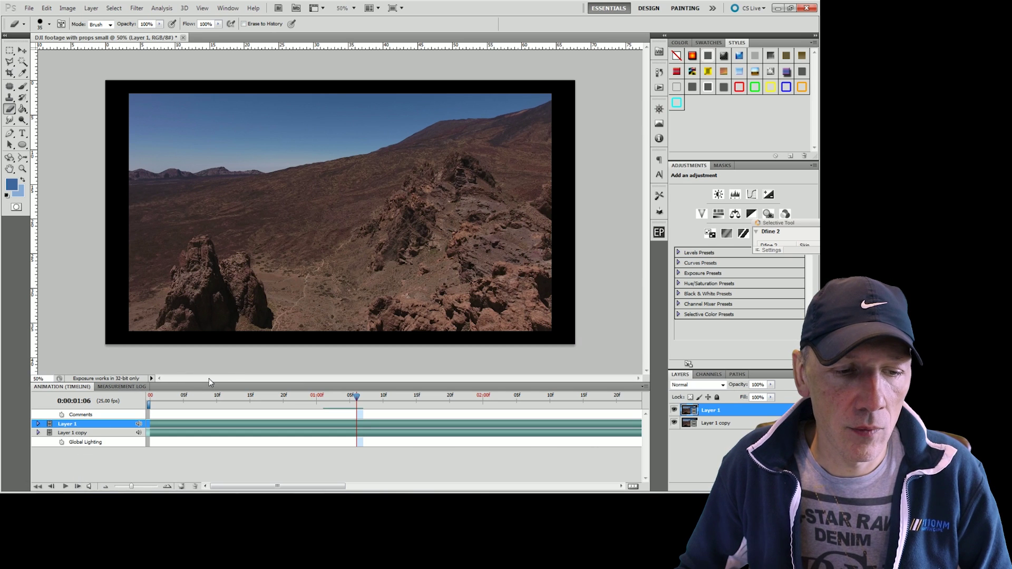
pyautogui.click(78, 486)
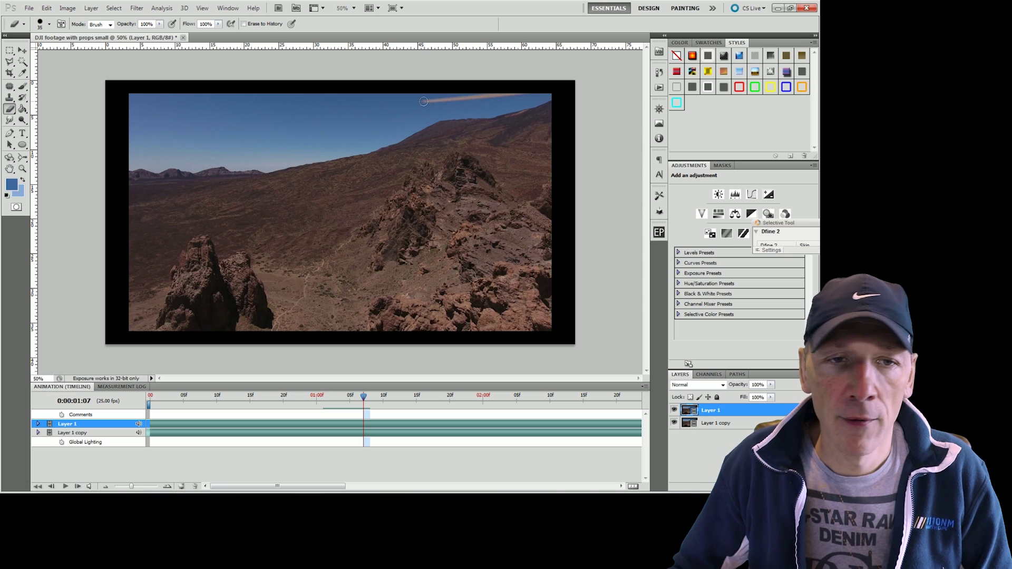
pyautogui.moveTo(422, 100); pyautogui.dragTo(534, 92)
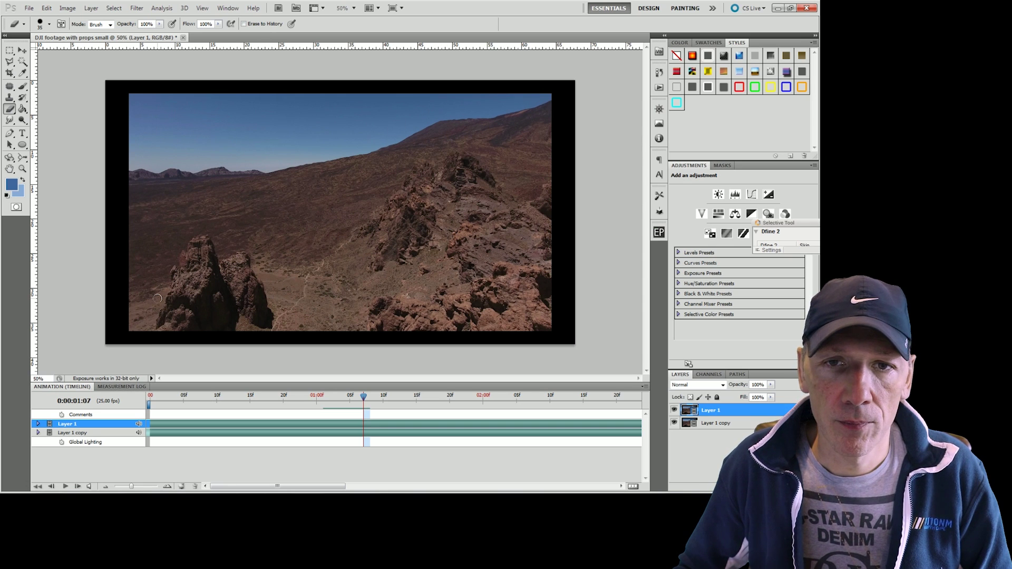
pyautogui.click(76, 487)
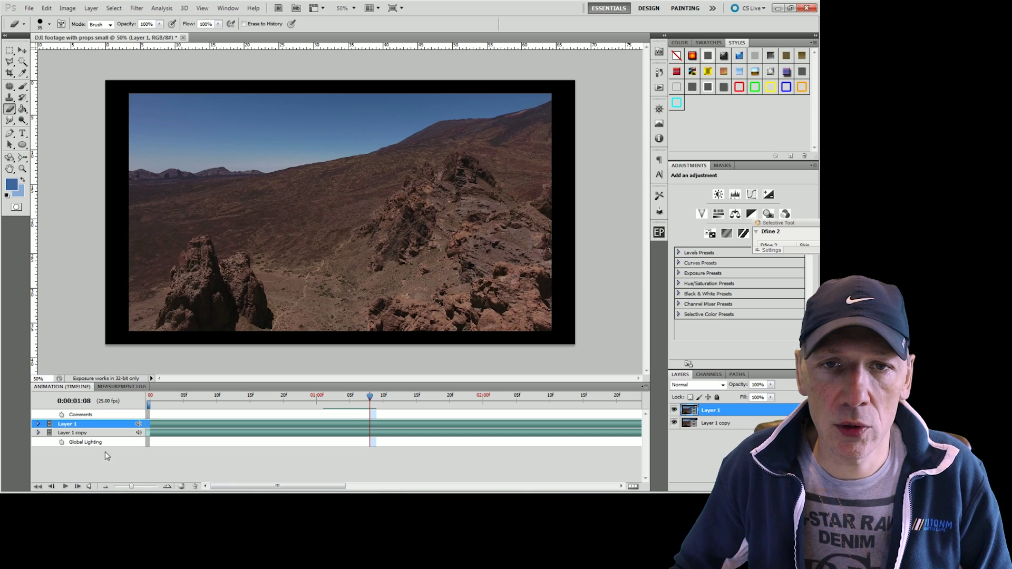
pyautogui.click(77, 487)
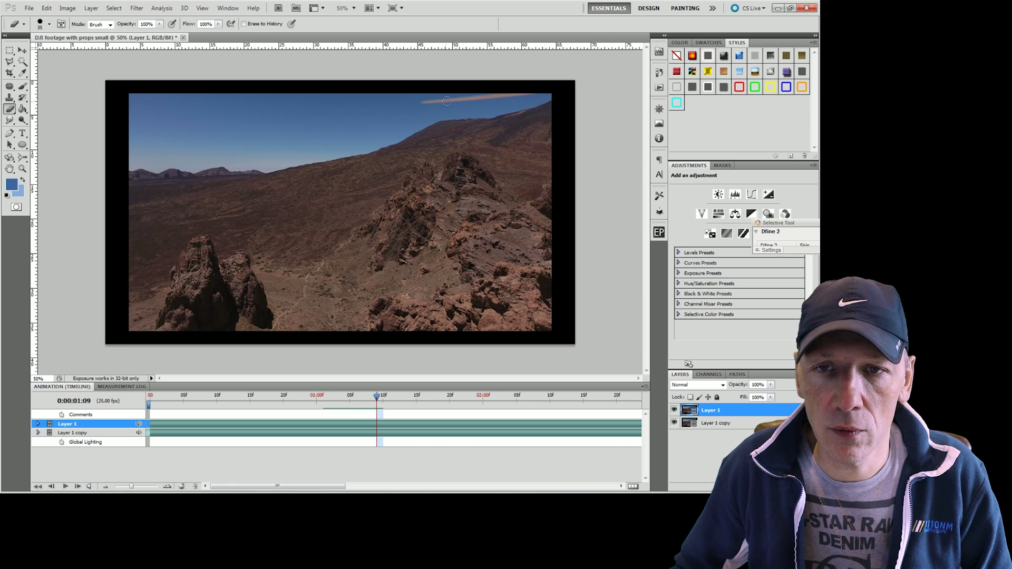
pyautogui.moveTo(420, 103); pyautogui.dragTo(543, 91)
# Erase the upper-right streak on frame 0:00:02:03 and the upper-left streak on 0:00:02:04.
pyautogui.hotkey('shift', 'pagedown')
pyautogui.hotkey('shift', 'pagedown')
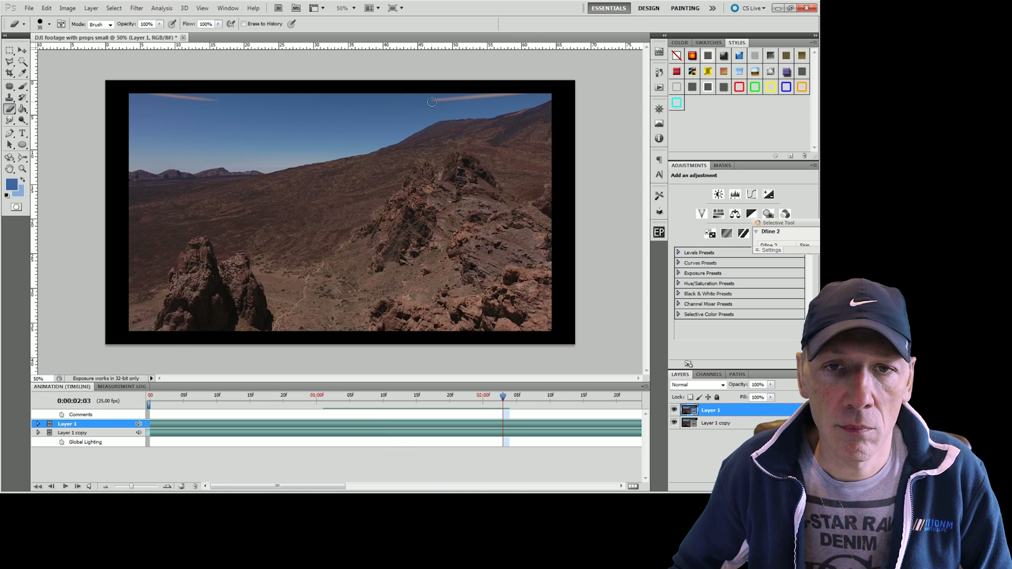
pyautogui.moveTo(432, 101); pyautogui.dragTo(529, 93)
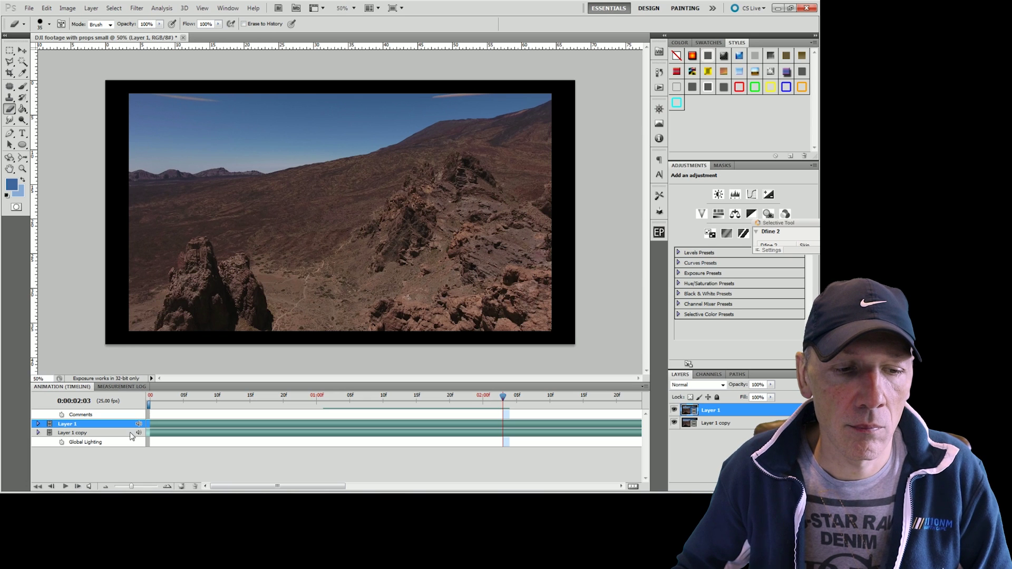
pyautogui.click(78, 486)
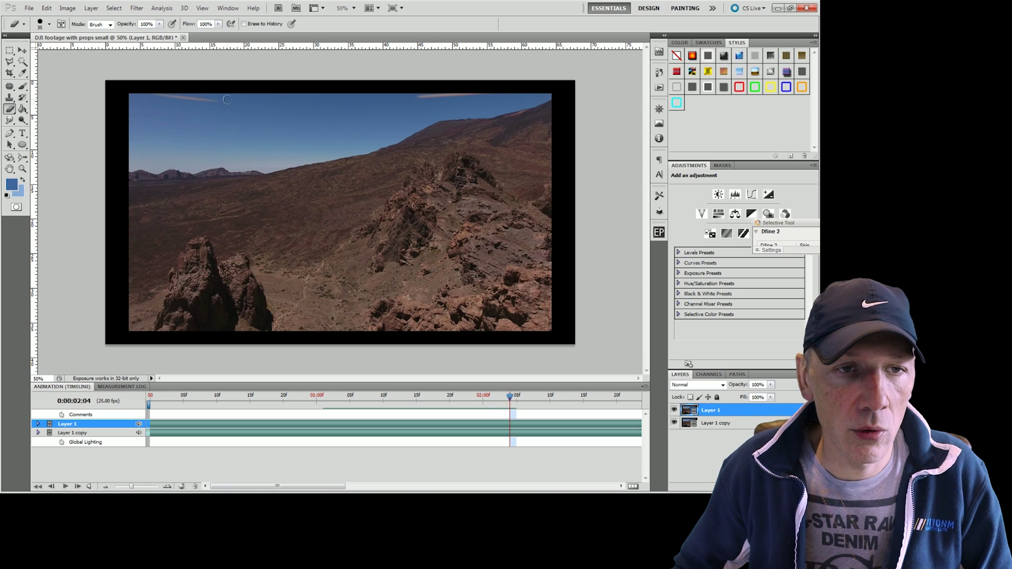
pyautogui.moveTo(218, 102); pyautogui.dragTo(150, 94)
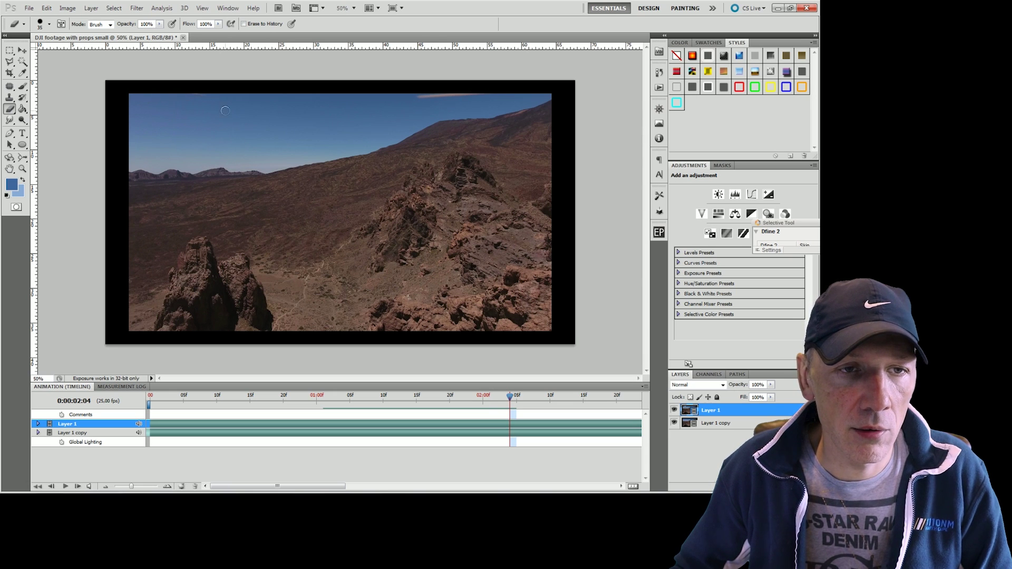
# Erase the sky streaks on frames 0:00:02:05, 0:00:02:06 and 0:00:02:07.
pyautogui.click(78, 486)
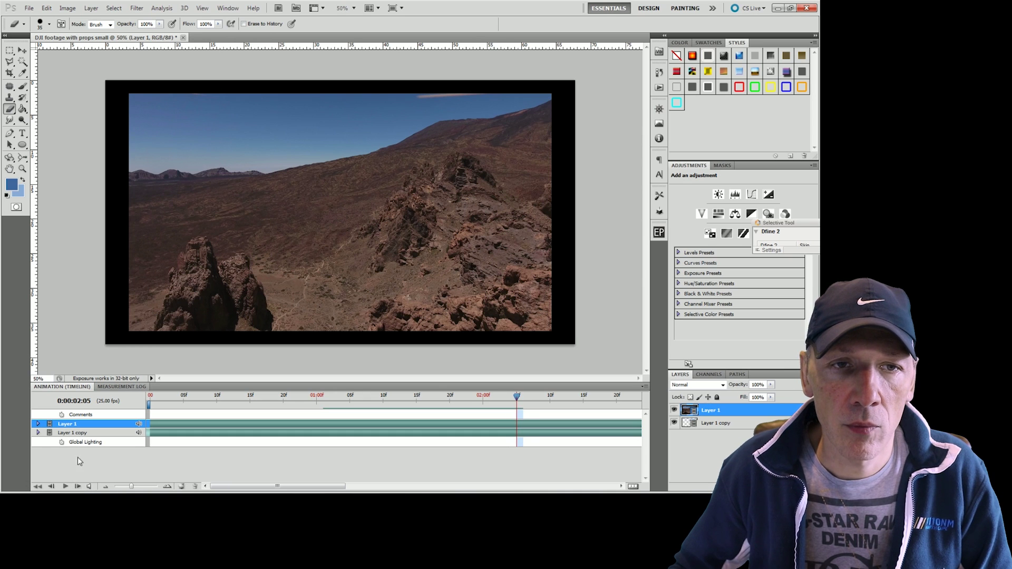
pyautogui.moveTo(265, 99); pyautogui.dragTo(183, 93)
pyautogui.moveTo(416, 95); pyautogui.dragTo(484, 94)
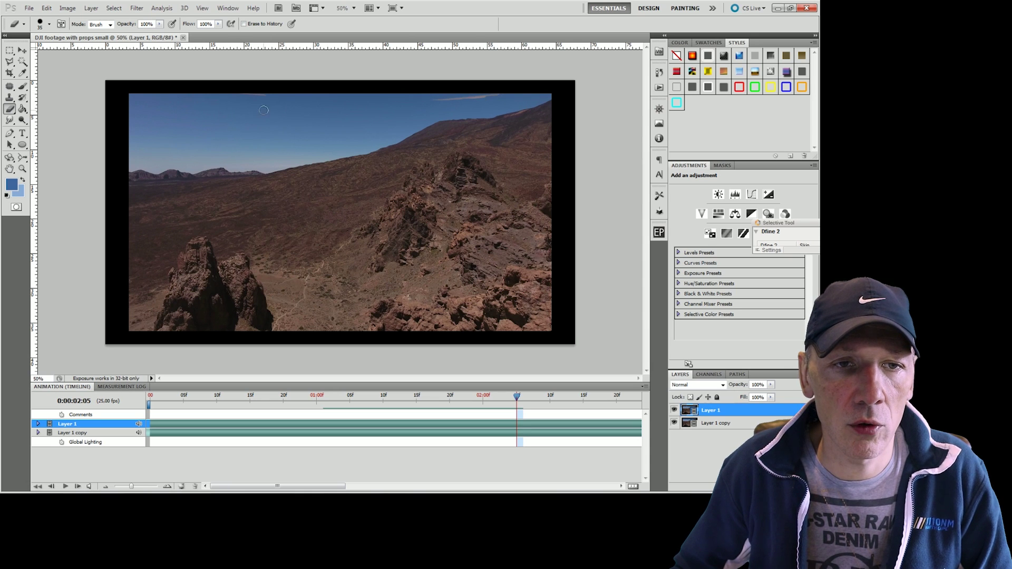
pyautogui.click(77, 486)
pyautogui.moveTo(284, 95); pyautogui.dragTo(211, 91)
pyautogui.moveTo(420, 102); pyautogui.dragTo(550, 94)
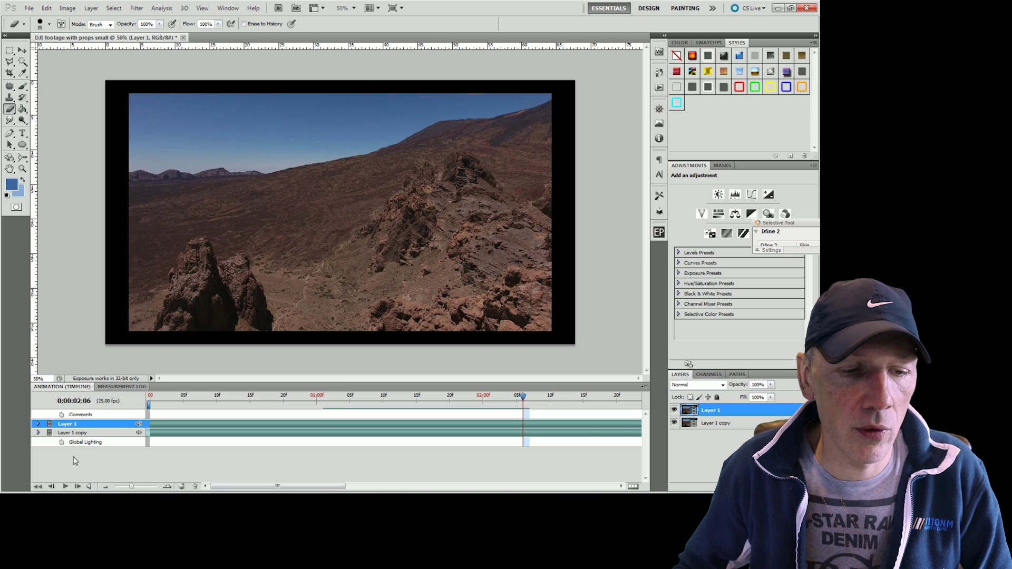
pyautogui.click(77, 486)
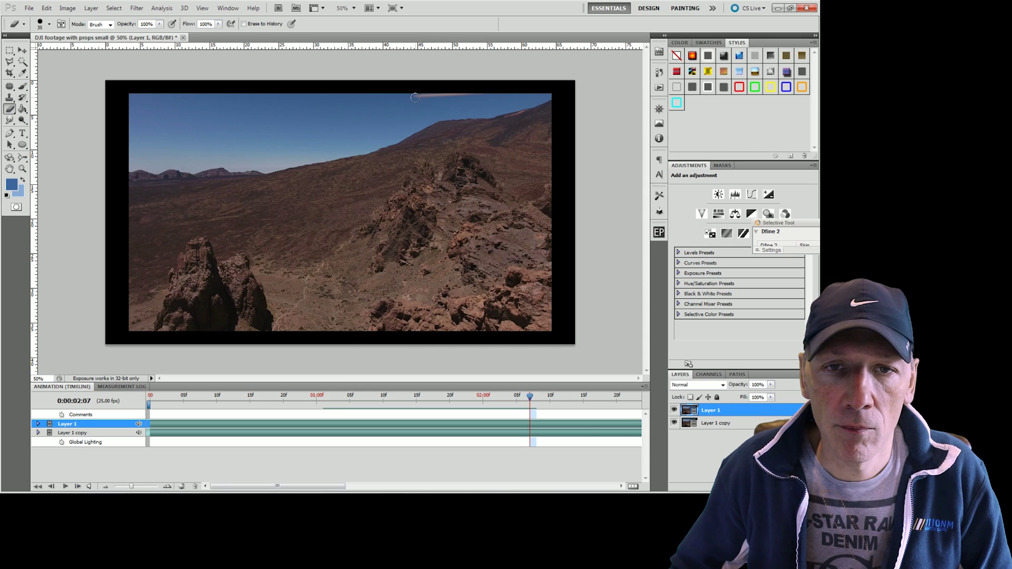
pyautogui.moveTo(416, 97); pyautogui.dragTo(475, 95)
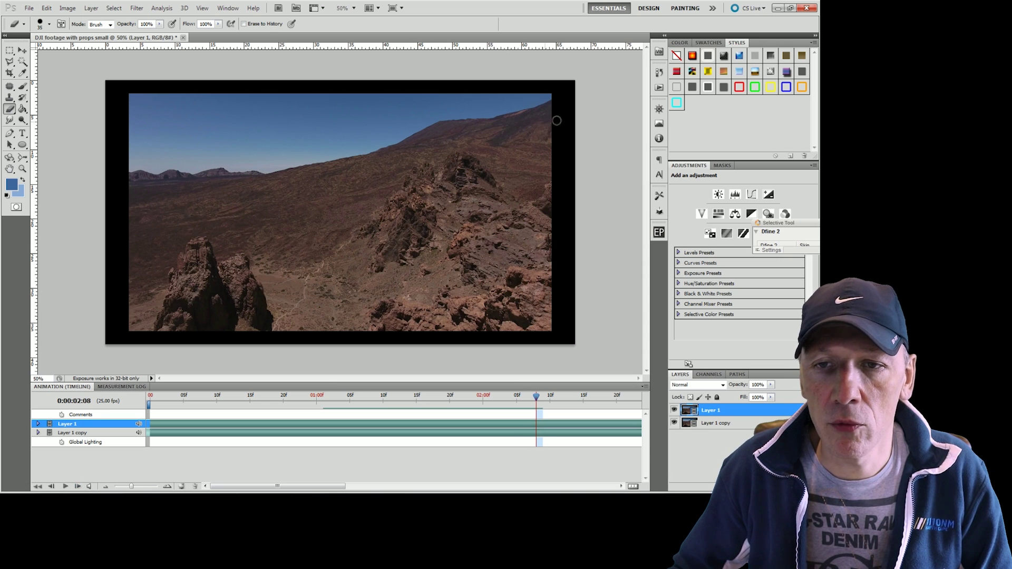
# Step through to frame 0:00:02:14 and beyond, erasing the remaining sky streaks.
pyautogui.click(79, 487)
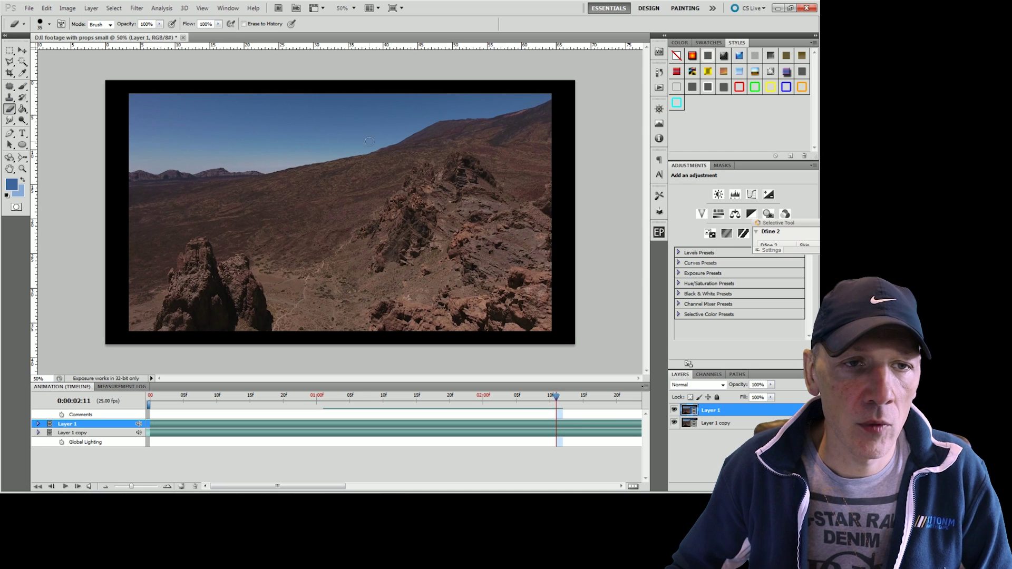
pyautogui.click(78, 486)
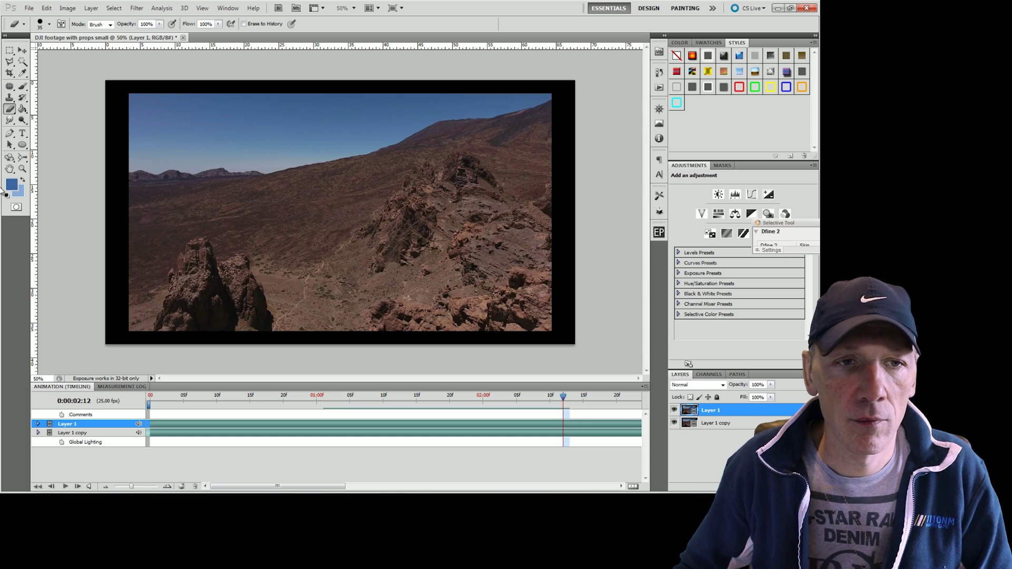
pyautogui.click(77, 487)
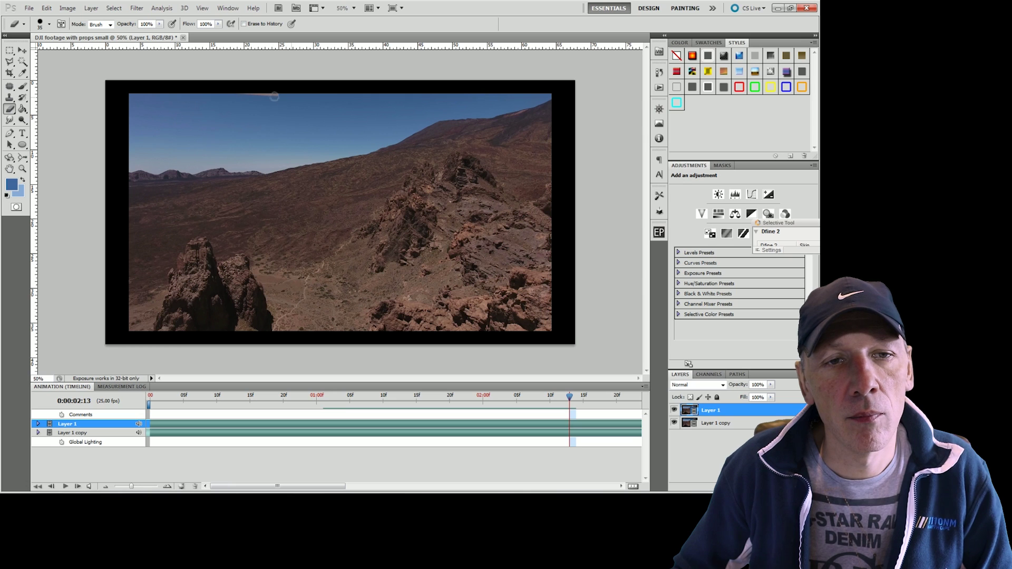
pyautogui.click(80, 487)
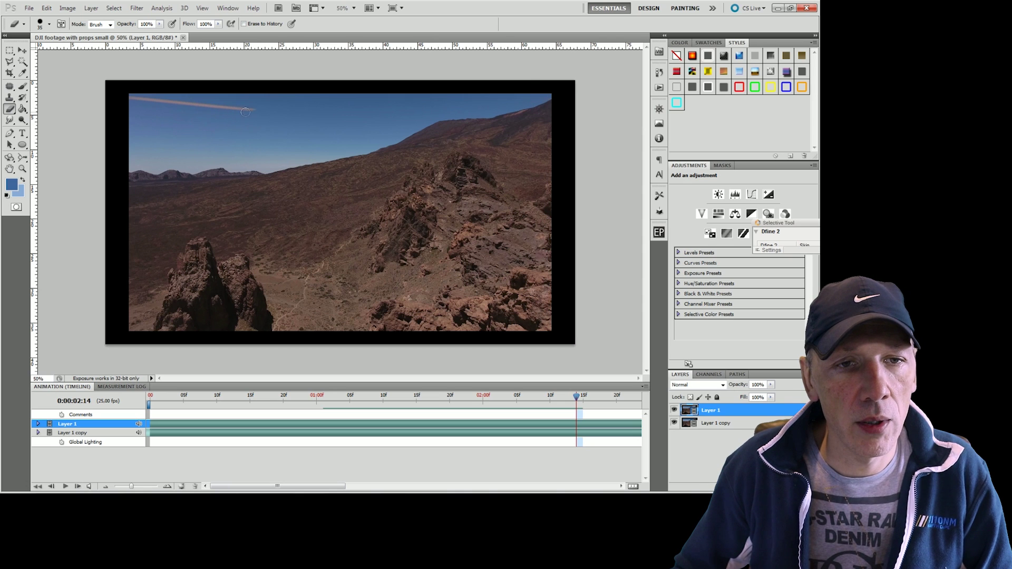
pyautogui.moveTo(242, 109)
pyautogui.mouseDown()
pyautogui.moveTo(122, 101)
pyautogui.moveTo(253, 112)
pyautogui.mouseUp()
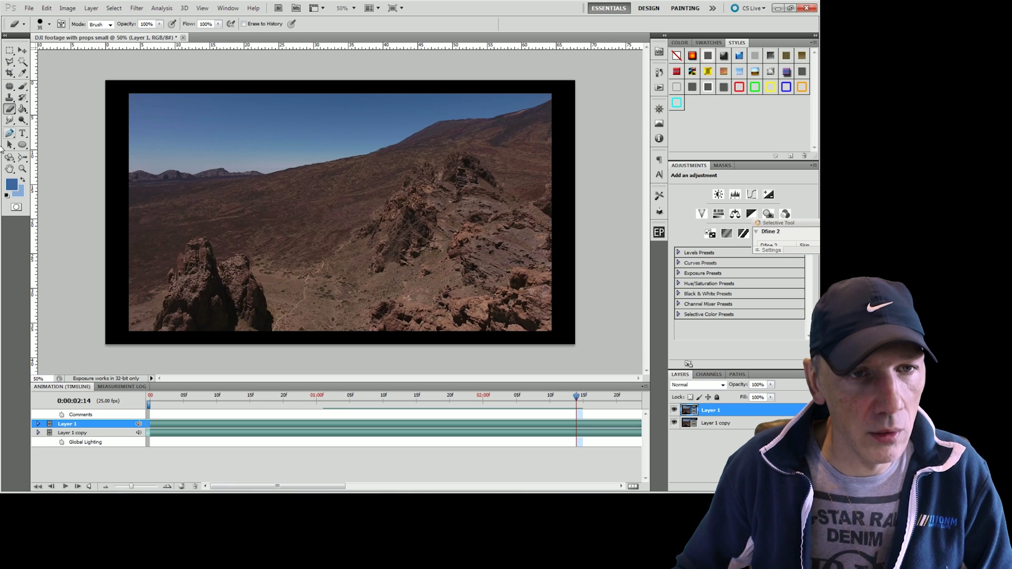
pyautogui.press('pagedown')
pyautogui.moveTo(552, 109)
pyautogui.mouseDown()
pyautogui.moveTo(506, 113)
pyautogui.moveTo(551, 108)
pyautogui.mouseUp()
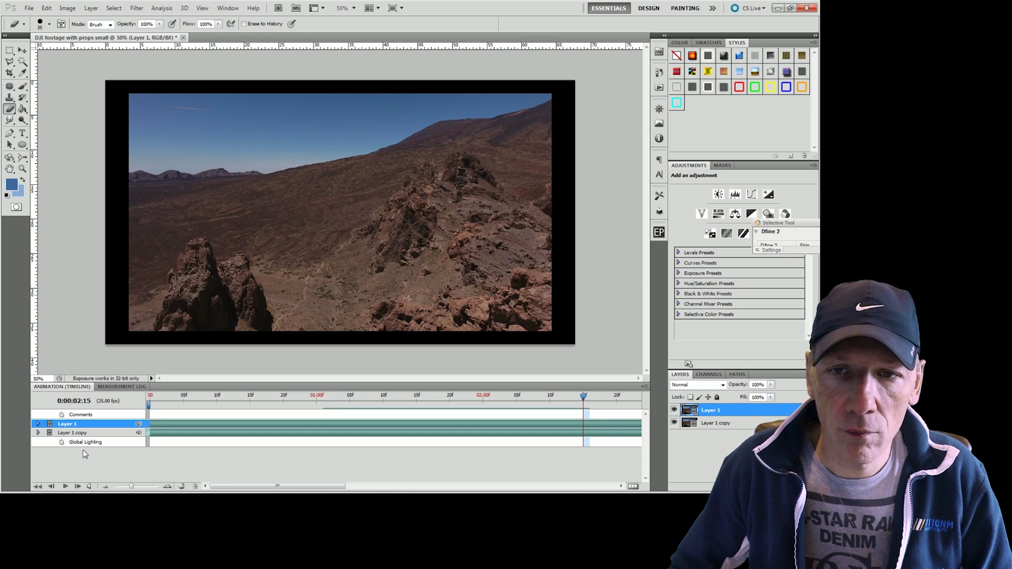
# Jump to the animation's last frame, then start and cancel a Save As.
pyautogui.press('space')
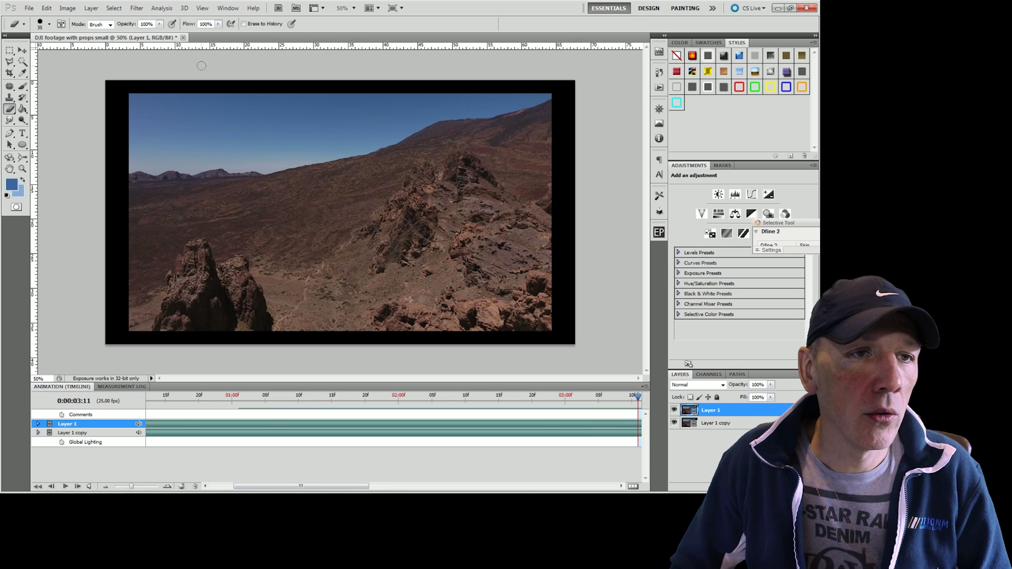
pyautogui.click(29, 9)
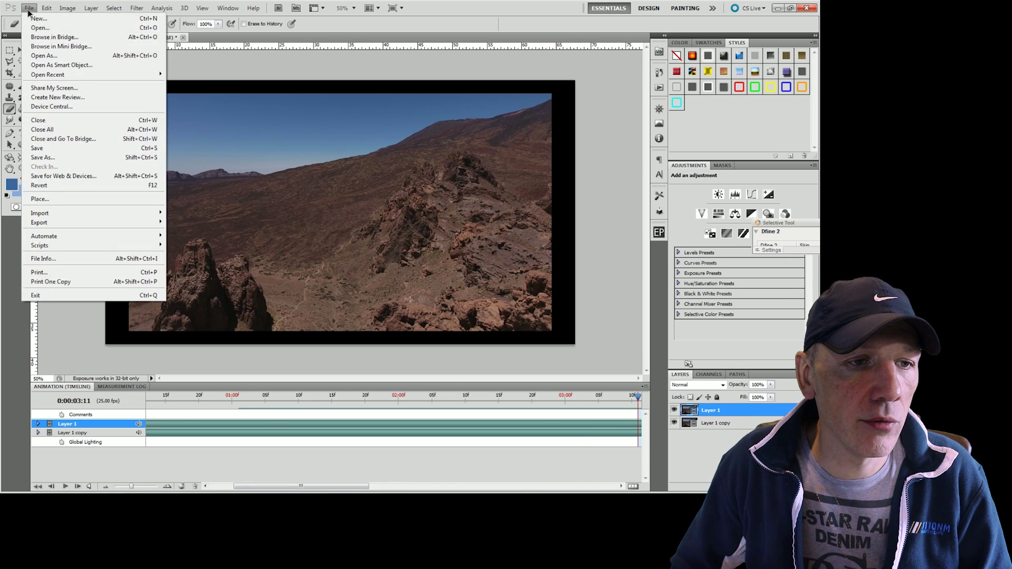
pyautogui.click(77, 157)
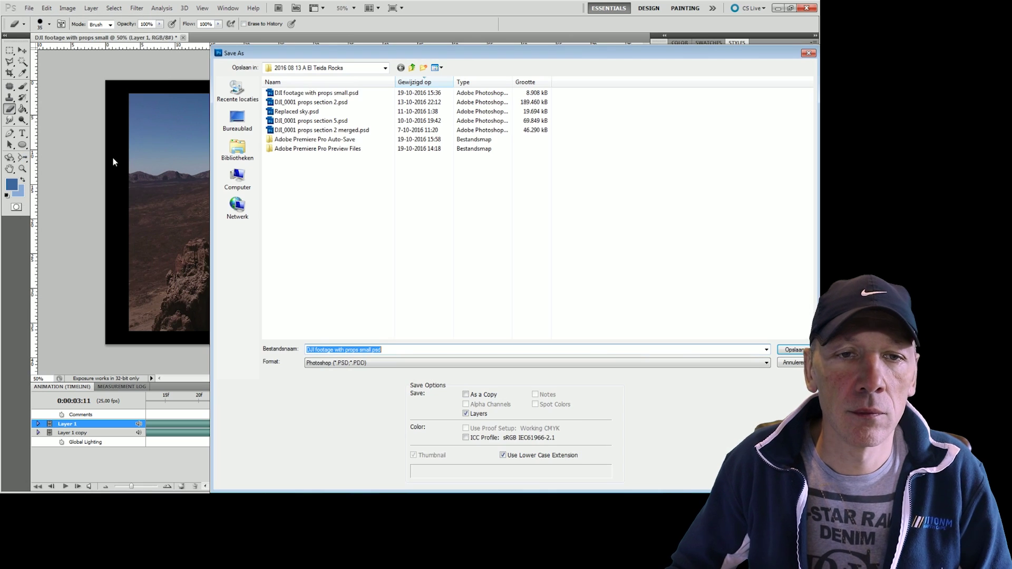
pyautogui.click(784, 364)
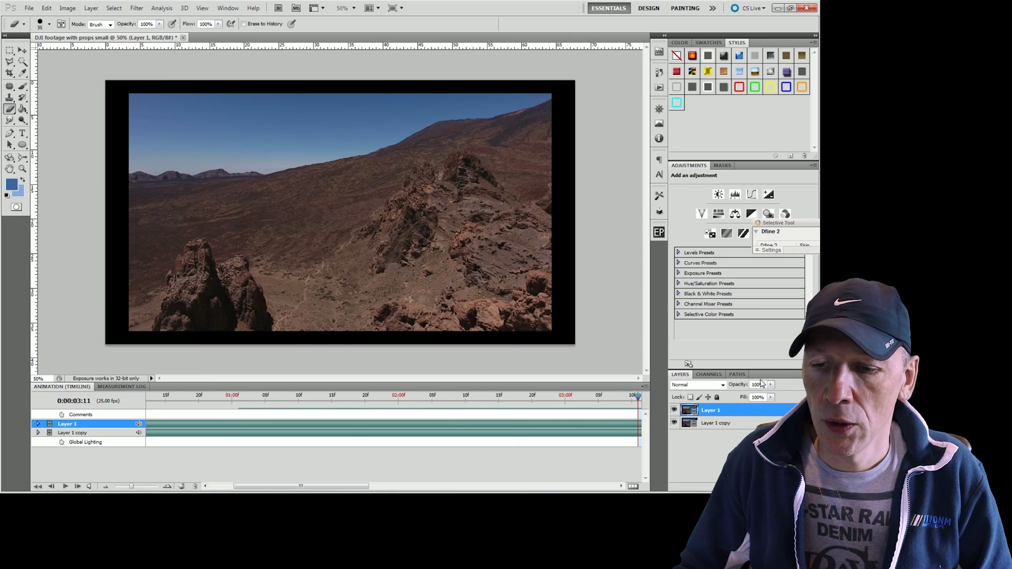
# Hide and delete Layer 1 copy, then switch back to Premiere Pro.
pyautogui.click(715, 425)
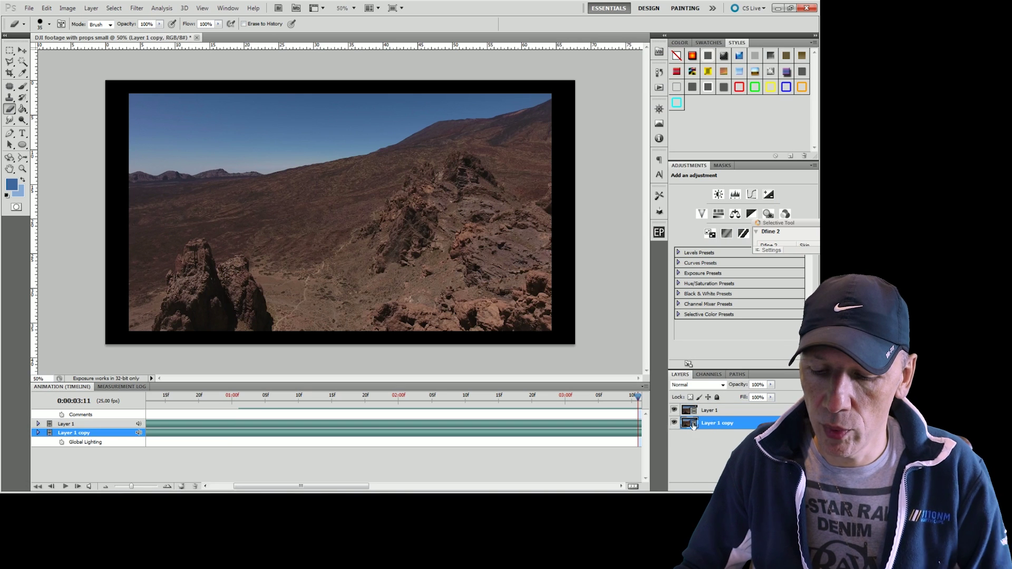
pyautogui.click(674, 425)
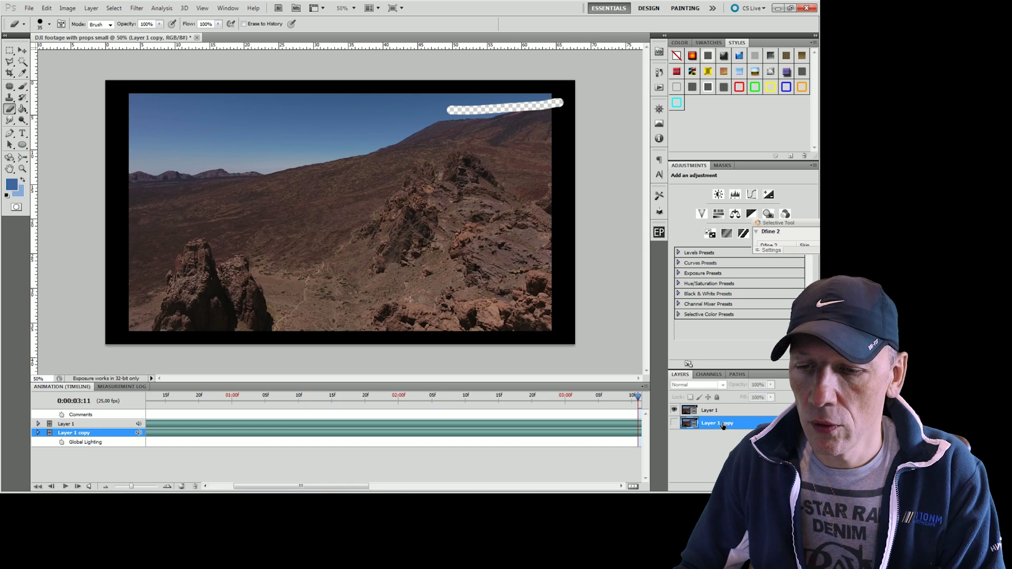
pyautogui.press('Delete')
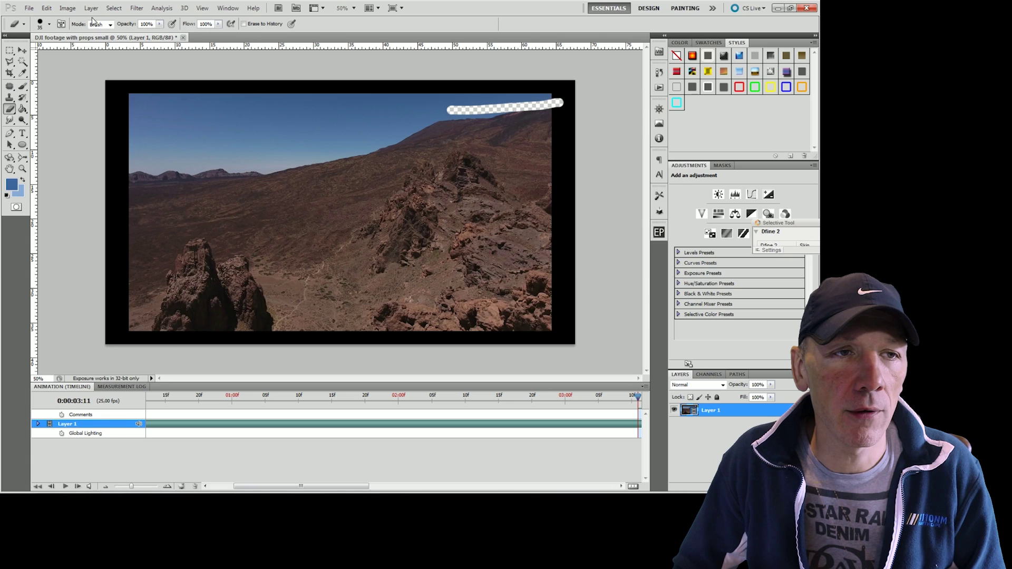
pyautogui.hotkey('alt', 'Tab')
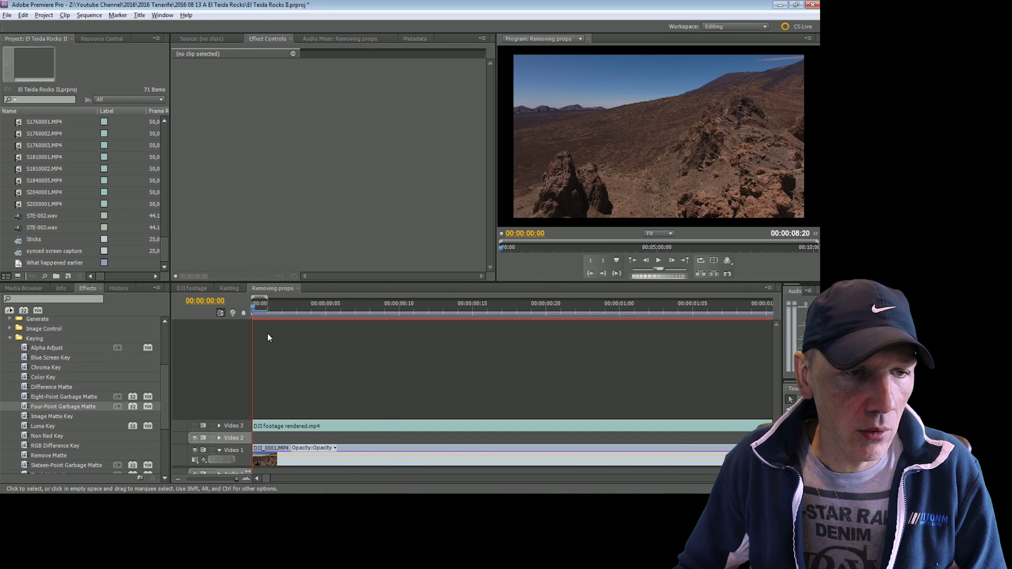
# Import DJI footage with props small.psd with Import As set to Sequence.
pyautogui.click(7, 16)
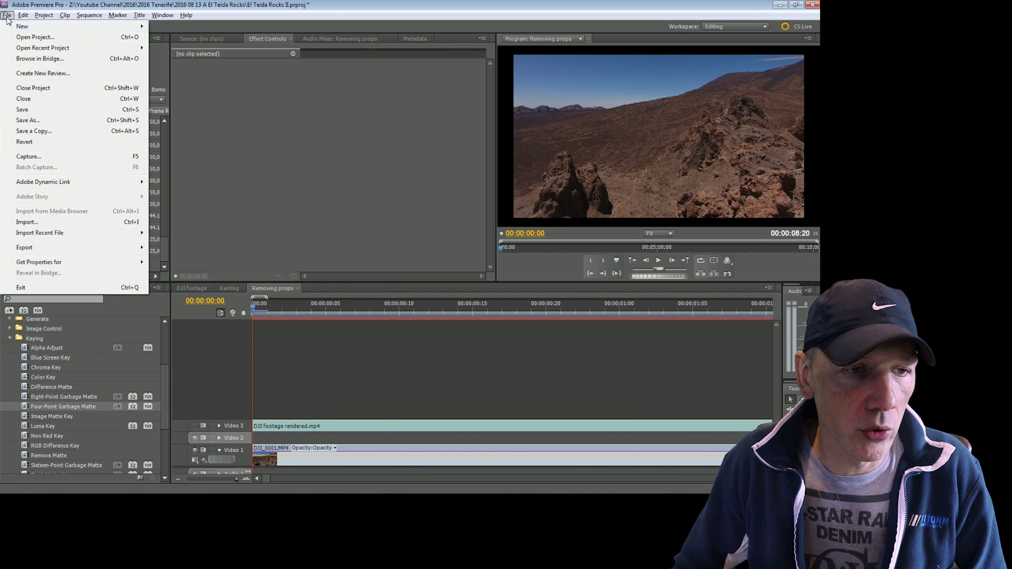
pyautogui.click(86, 223)
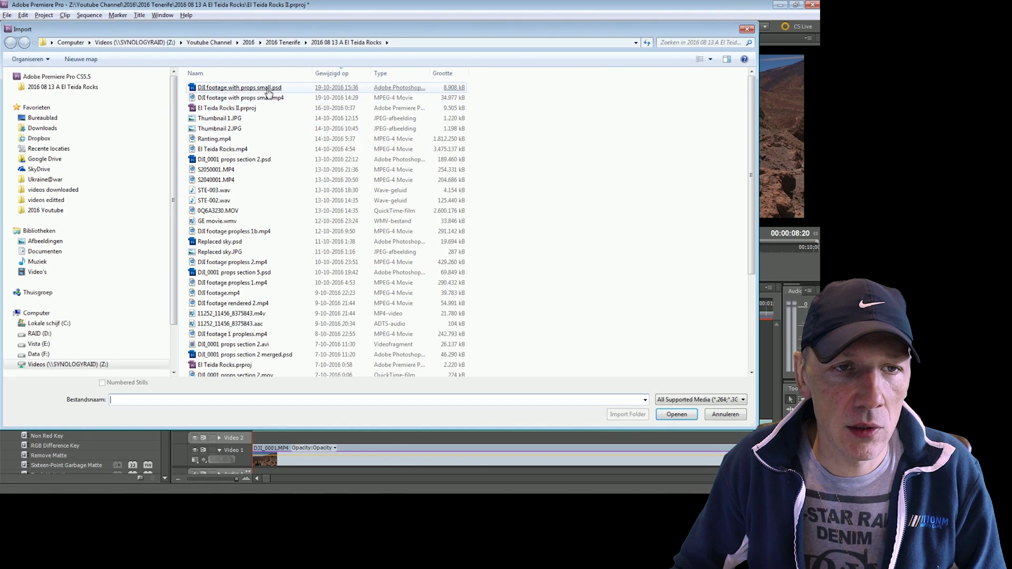
pyautogui.click(231, 89)
pyautogui.doubleClick(230, 93)
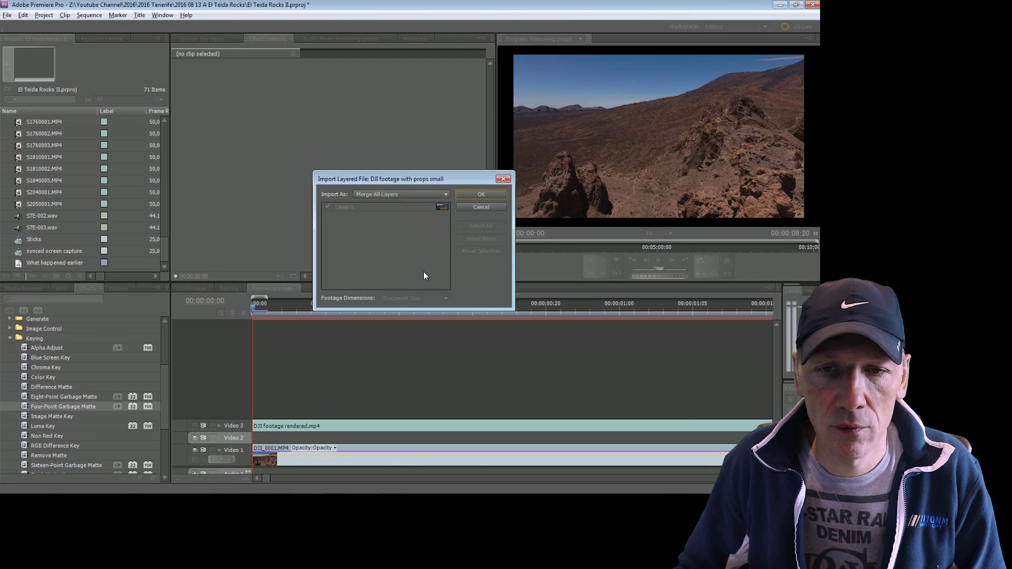
pyautogui.click(401, 194)
pyautogui.click(391, 235)
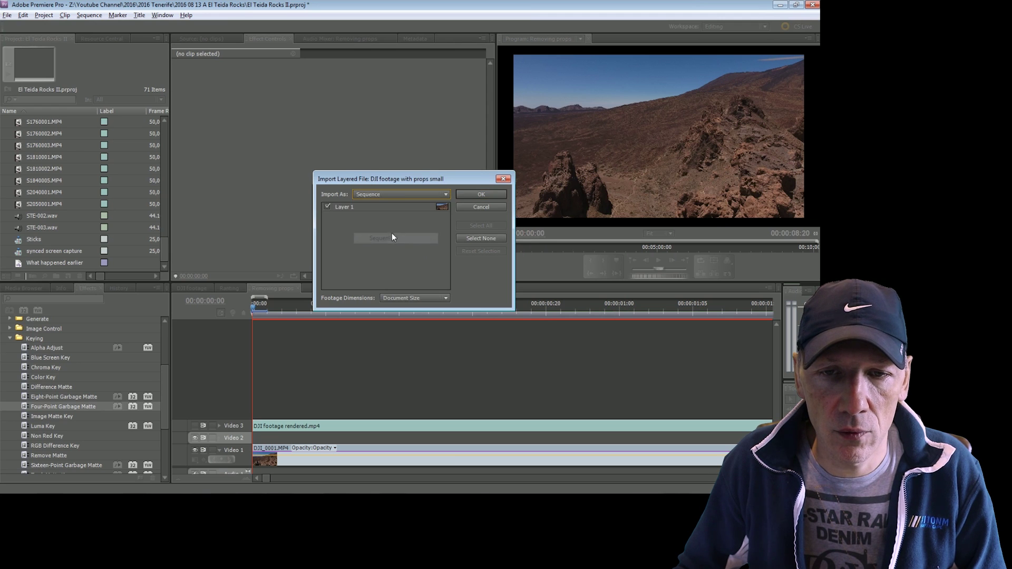
pyautogui.click(472, 199)
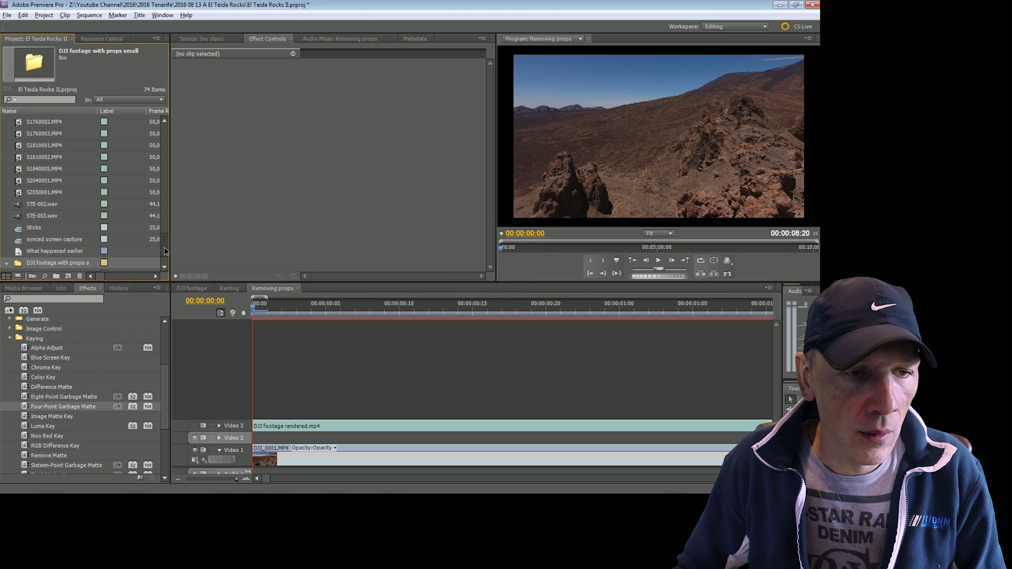
pyautogui.click(164, 267)
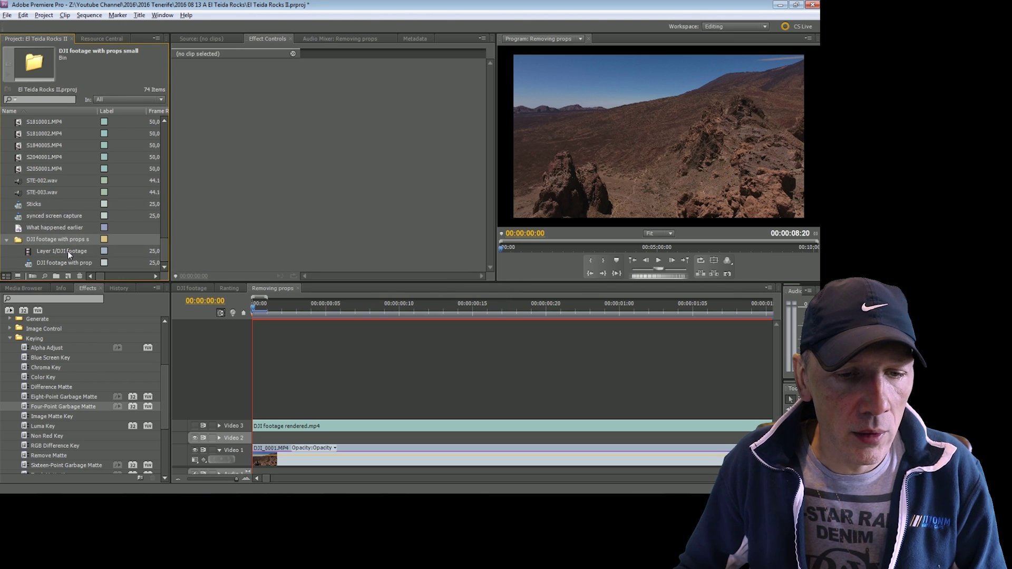
# Place the Layer 1 psd clip on Video 2 and move the rendered footage up a track.
pyautogui.moveTo(53, 252); pyautogui.dragTo(233, 445)
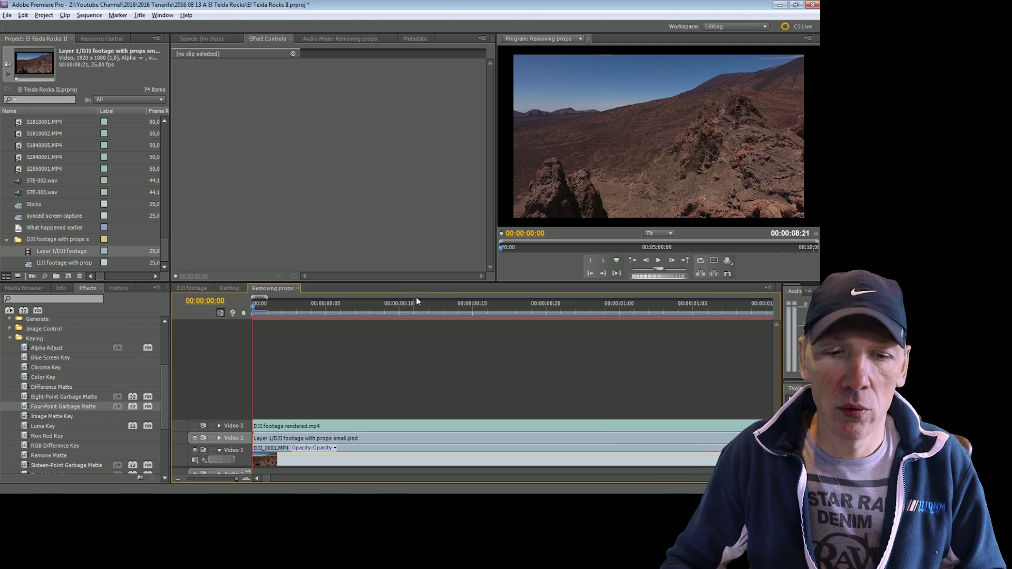
pyautogui.click(264, 438)
pyautogui.click(195, 449)
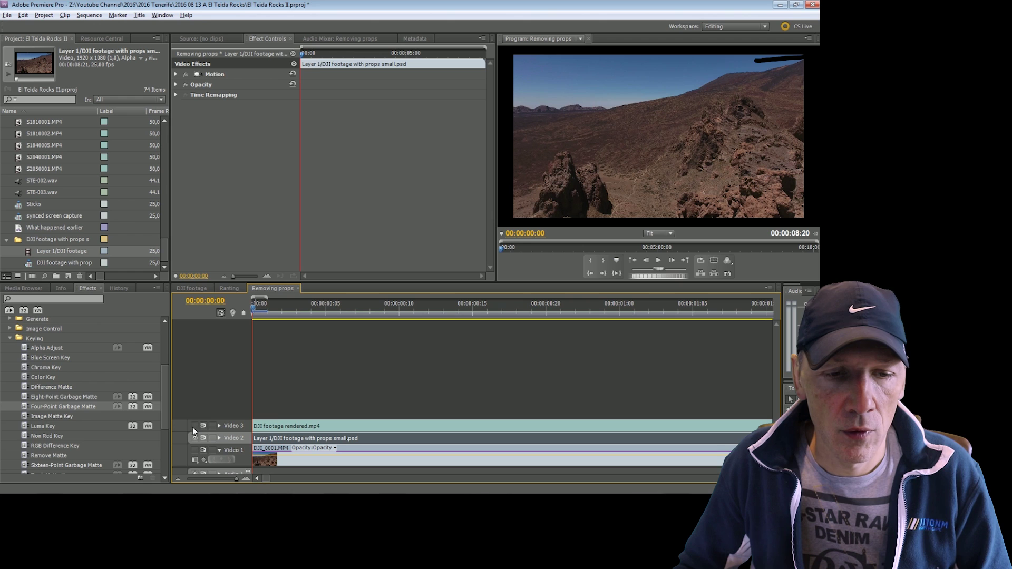
pyautogui.click(194, 426)
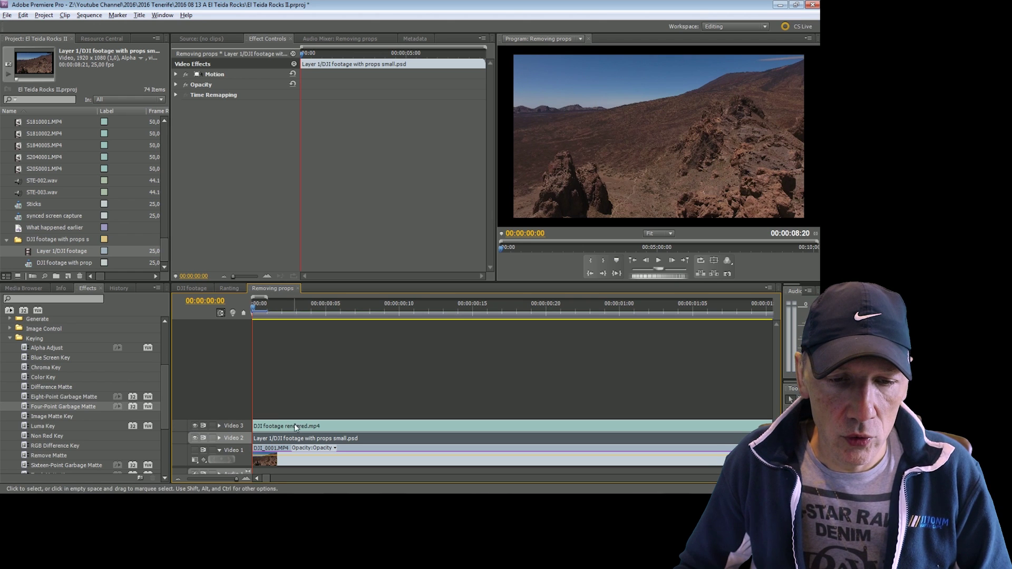
pyautogui.moveTo(295, 426); pyautogui.dragTo(284, 358)
# Stack pasted copies of the psd clip on Video 8, 7 and 6.
pyautogui.click(287, 438)
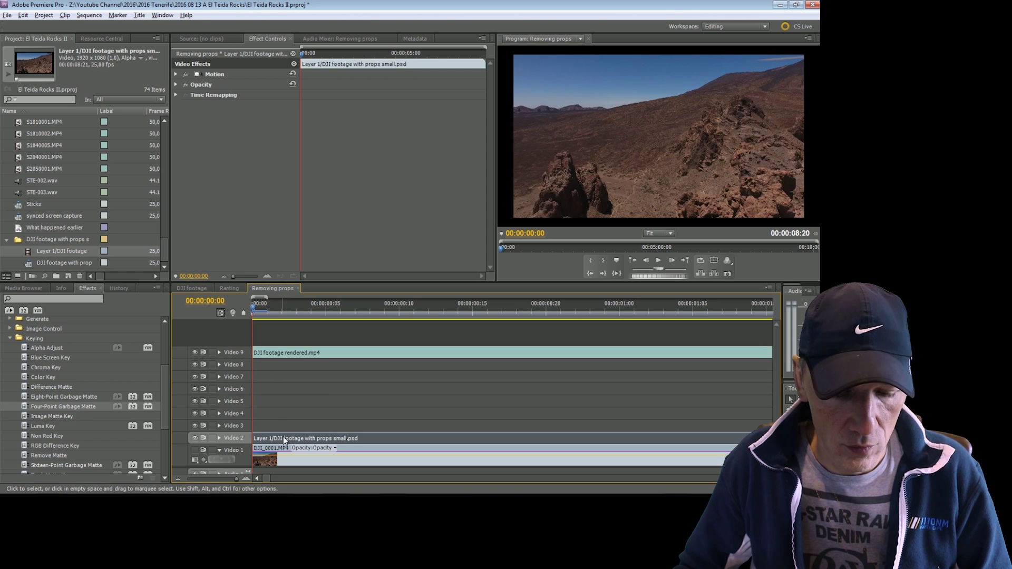
pyautogui.moveTo(285, 434); pyautogui.dragTo(282, 369)
pyautogui.hotkey('ctrl', 'v')
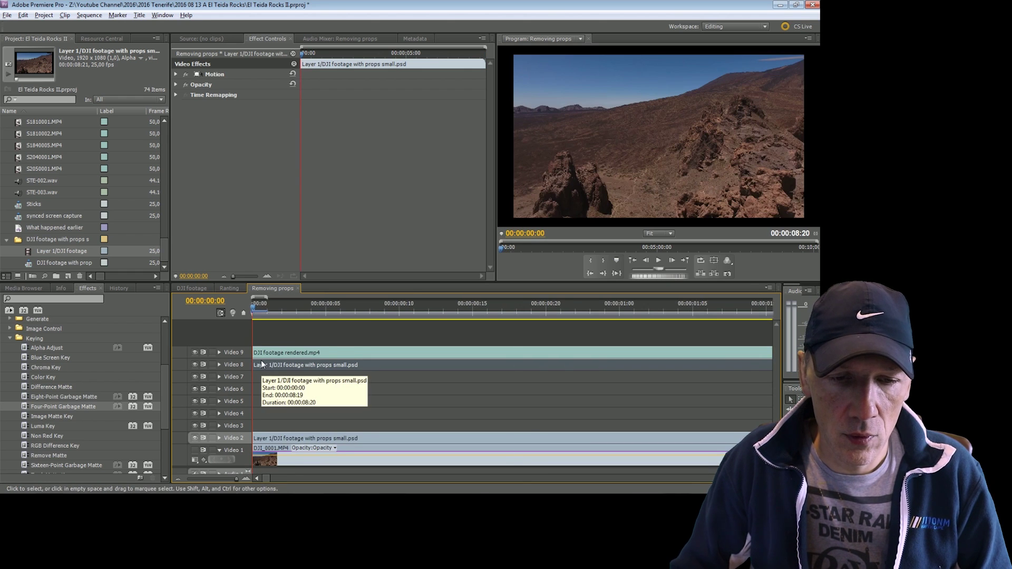
pyautogui.moveTo(261, 361); pyautogui.dragTo(273, 376)
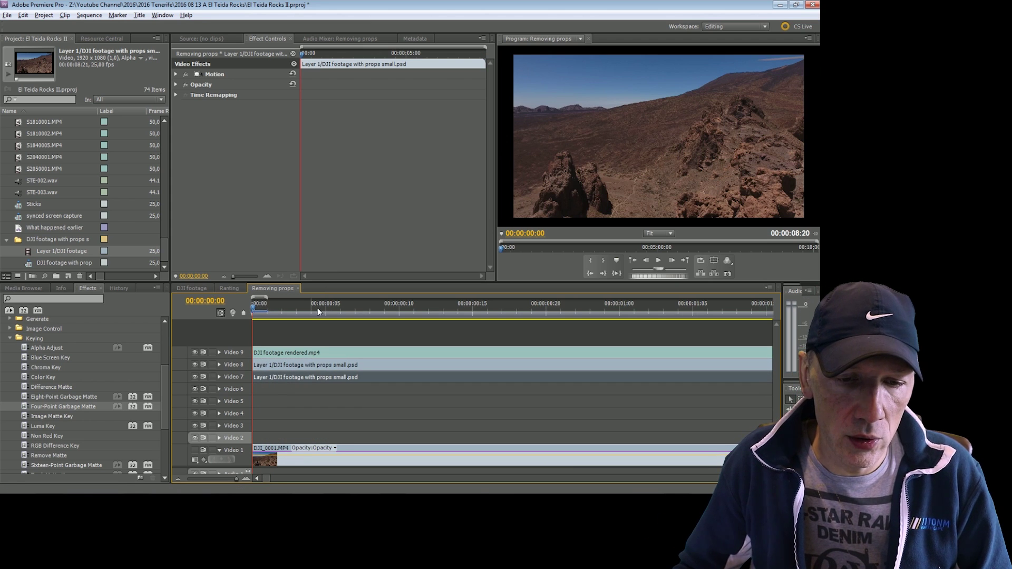
pyautogui.press('End')
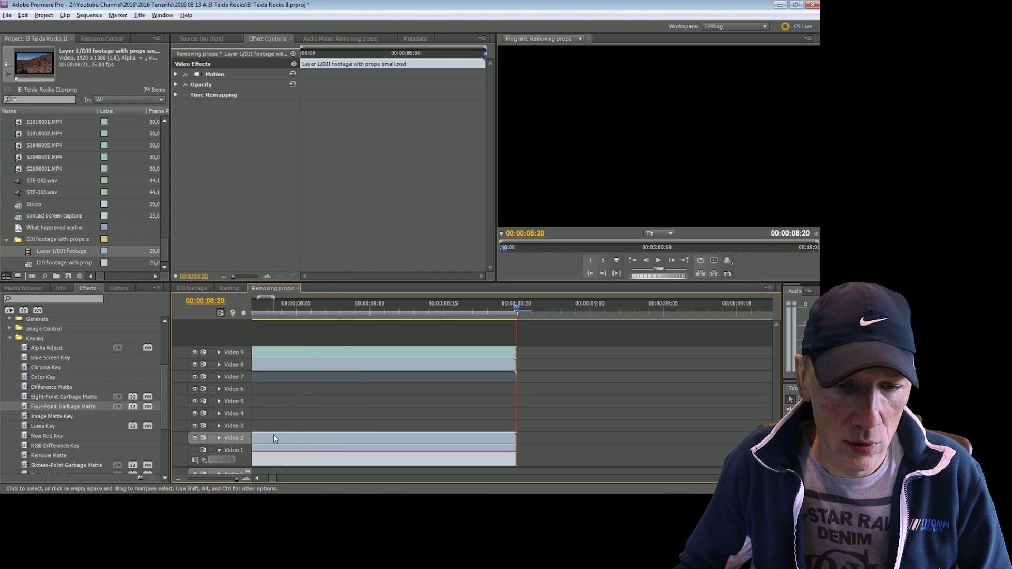
pyautogui.press('Home')
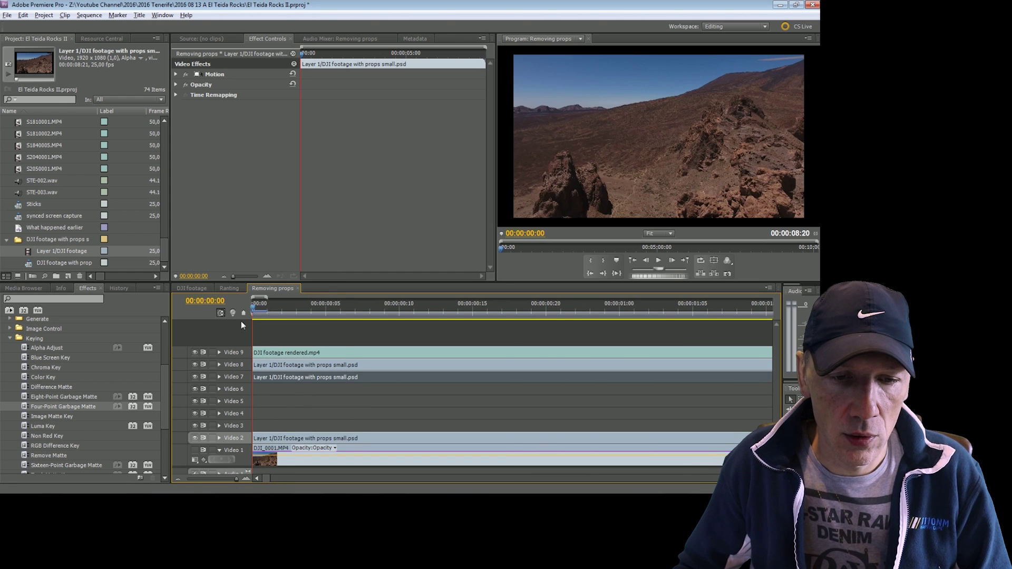
pyautogui.moveTo(268, 436); pyautogui.dragTo(266, 391)
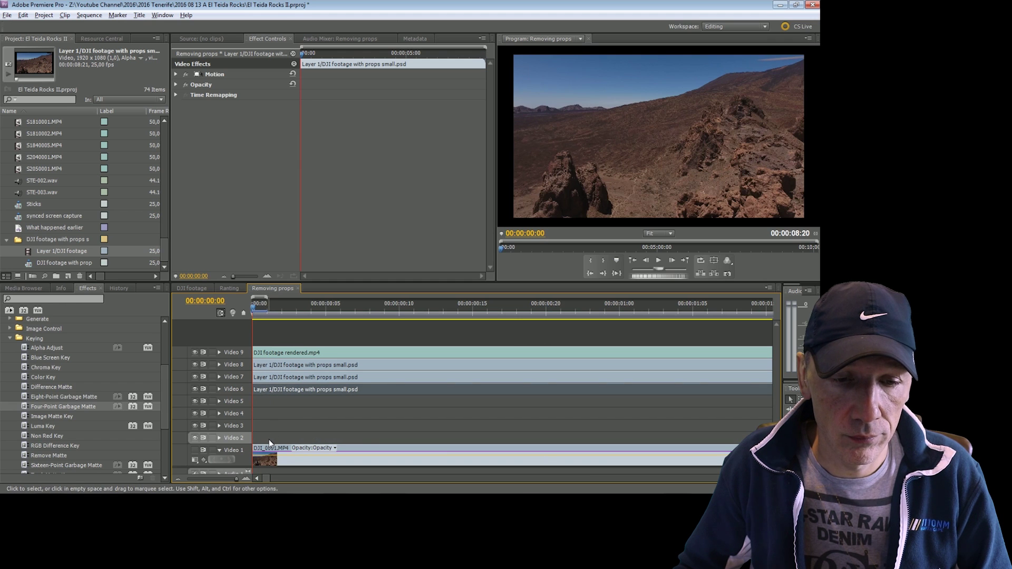
pyautogui.press('End')
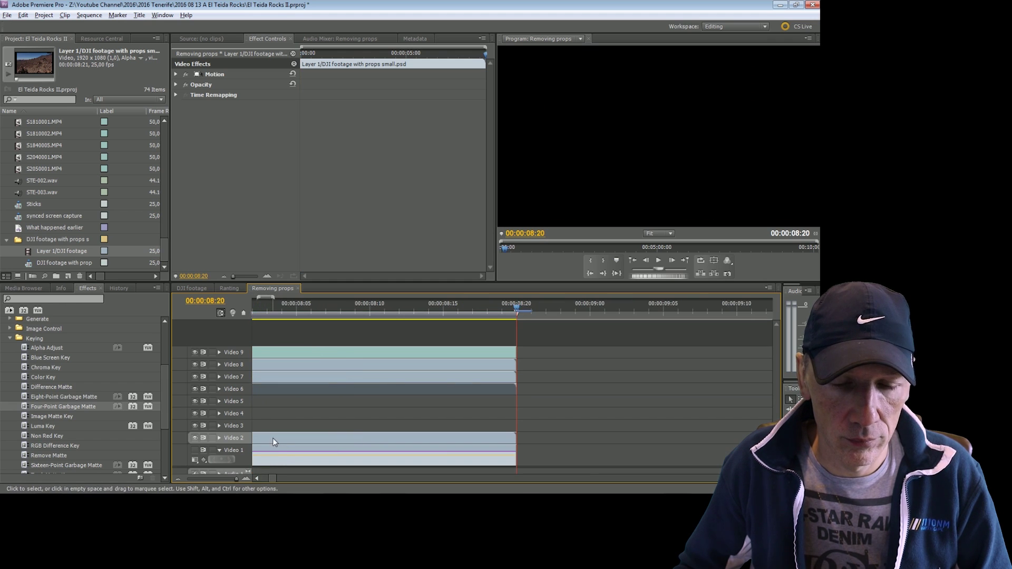
pyautogui.press('Home')
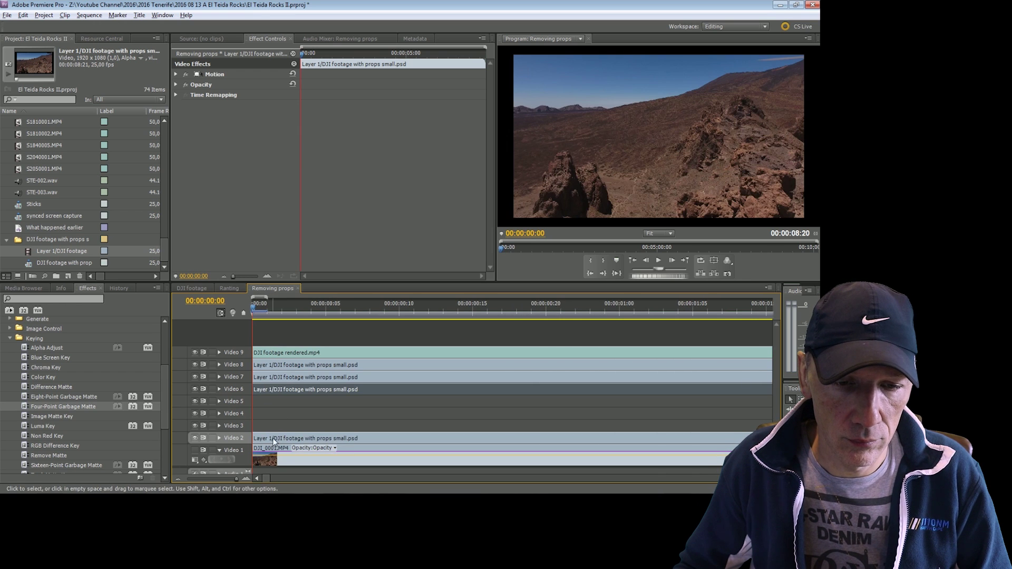
# Add psd copies on Video 5, 4 and 3, and move the rendered footage to Video 10.
pyautogui.moveTo(271, 438); pyautogui.dragTo(273, 401)
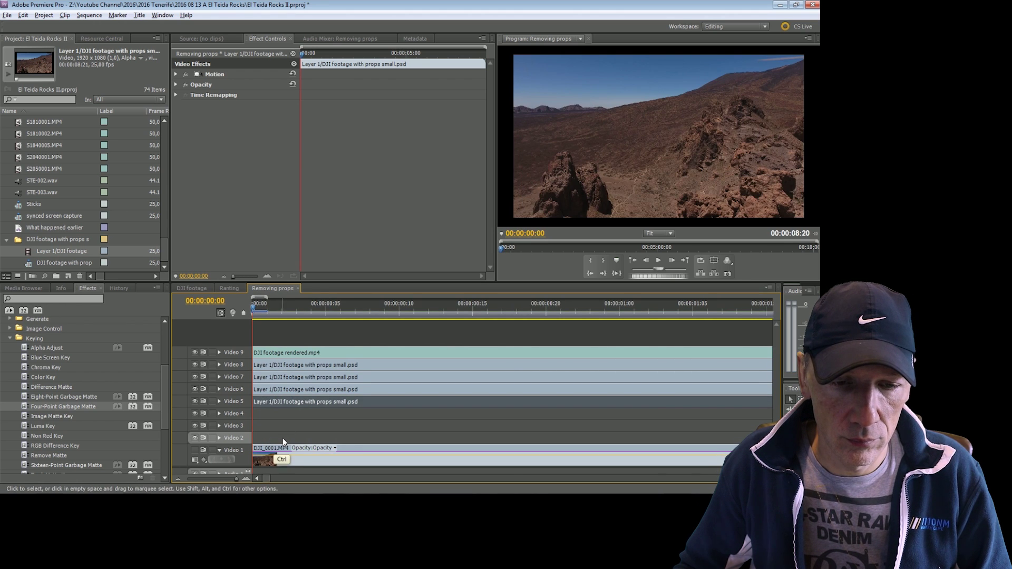
pyautogui.hotkey('ctrl', 'v')
pyautogui.press('Home')
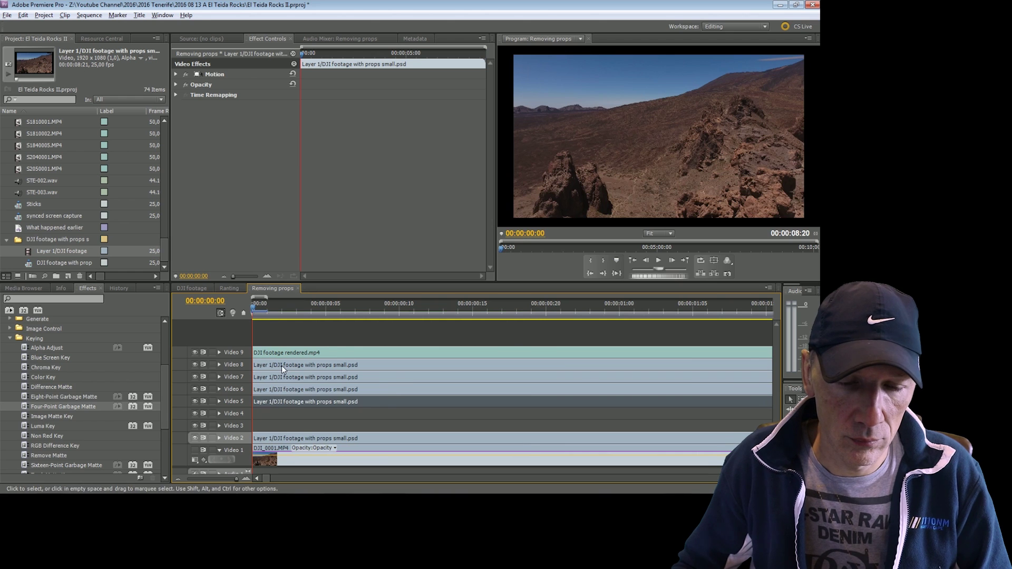
pyautogui.moveTo(270, 438); pyautogui.dragTo(274, 419)
pyautogui.hotkey('ctrl', 'v')
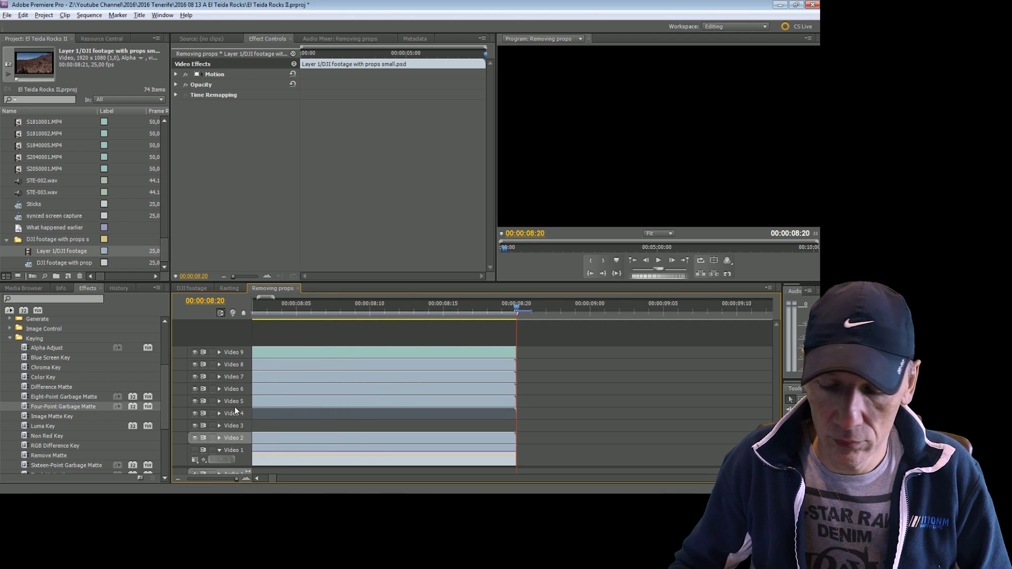
pyautogui.press('Home')
pyautogui.moveTo(269, 439); pyautogui.dragTo(268, 427)
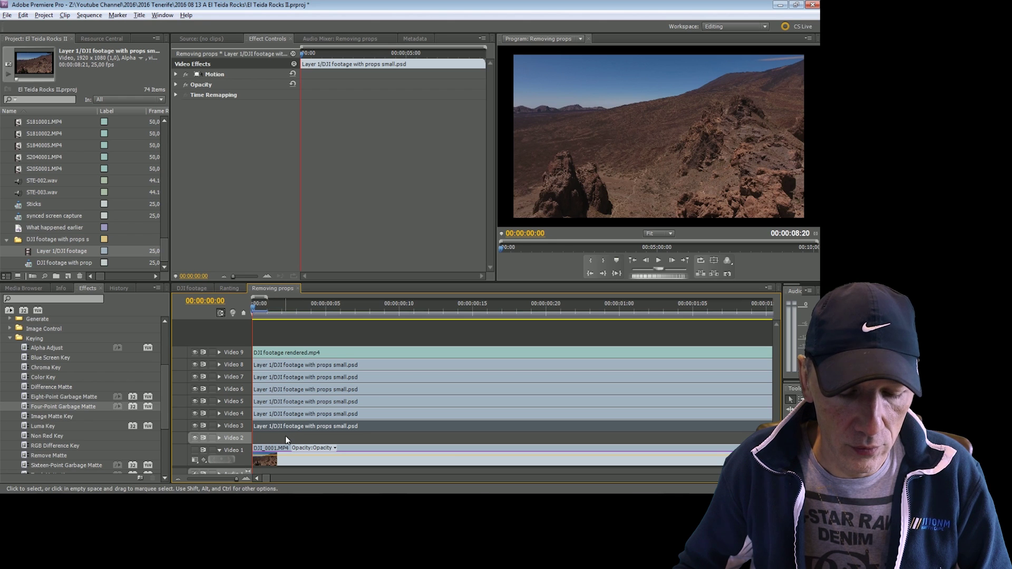
pyautogui.press('ctrl')
pyautogui.moveTo(271, 352); pyautogui.dragTo(270, 351)
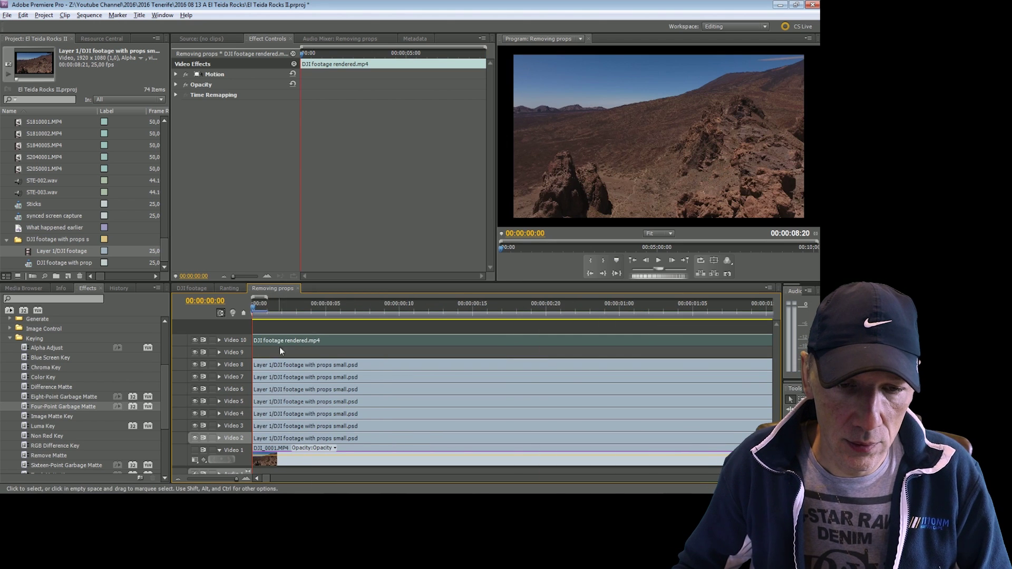
# Move the Video 2 psd clip to Video 9 and delay the Video 8 and 4 copies by frames.
pyautogui.moveTo(268, 435); pyautogui.dragTo(269, 353)
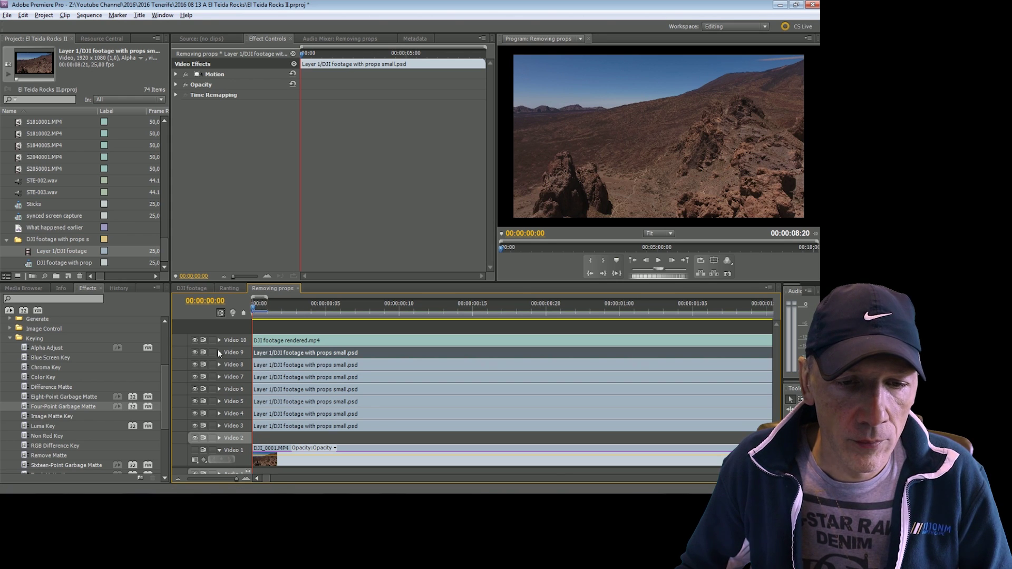
pyautogui.moveTo(261, 365); pyautogui.dragTo(274, 366)
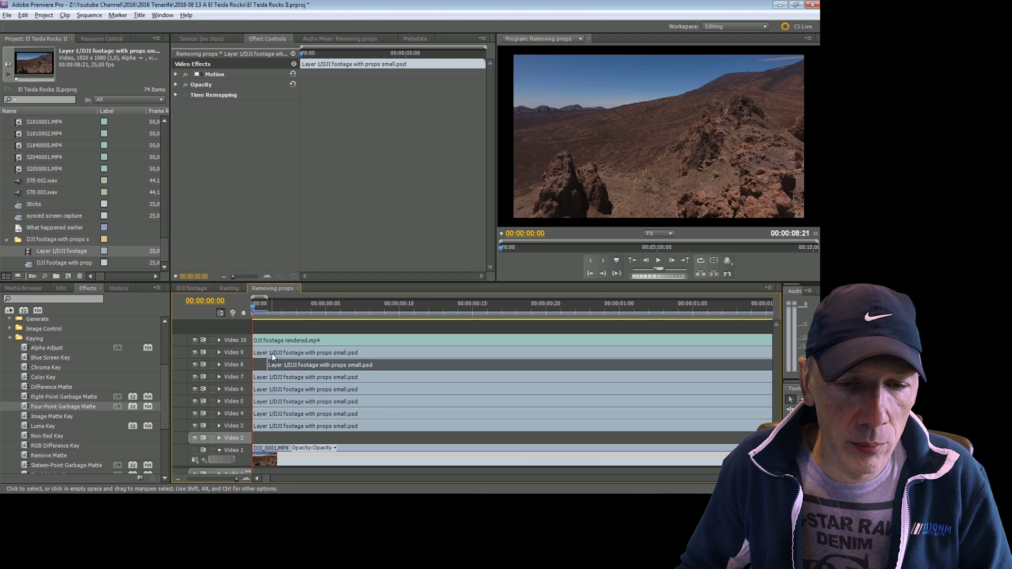
pyautogui.click(254, 376)
pyautogui.moveTo(255, 377); pyautogui.dragTo(267, 378)
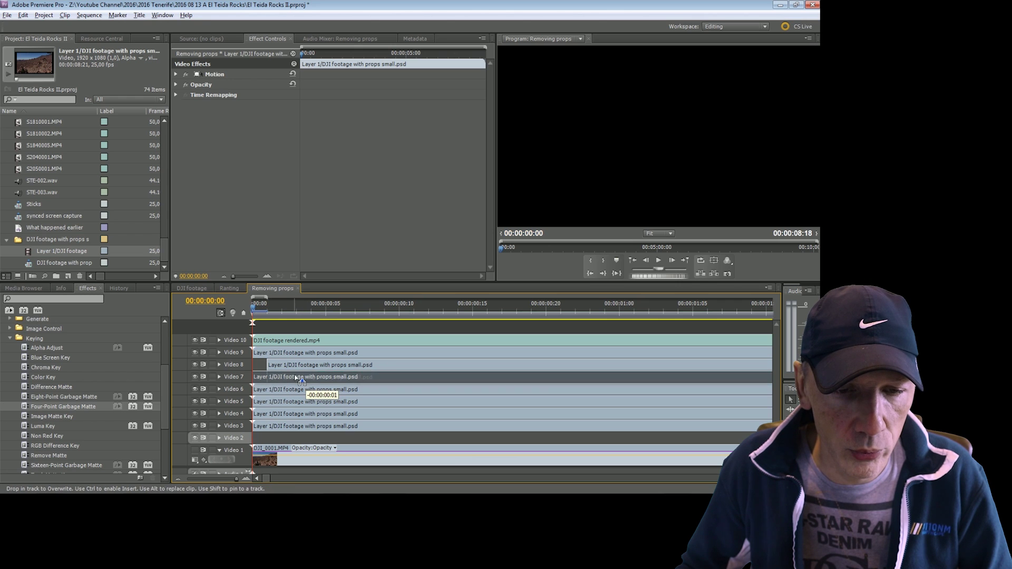
pyautogui.moveTo(294, 378); pyautogui.dragTo(308, 405)
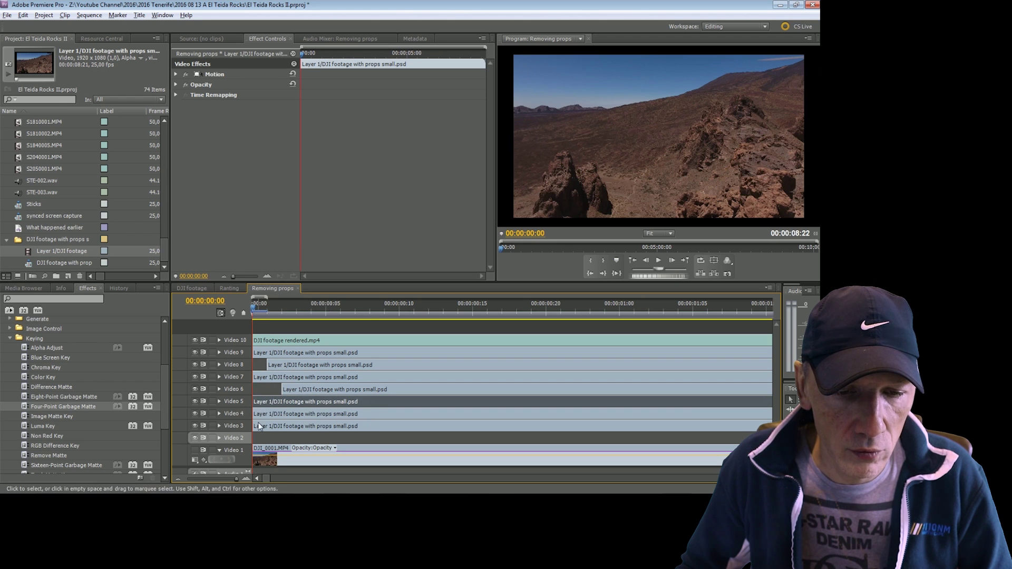
pyautogui.moveTo(260, 412); pyautogui.dragTo(296, 426)
pyautogui.moveTo(368, 429); pyautogui.dragTo(306, 431)
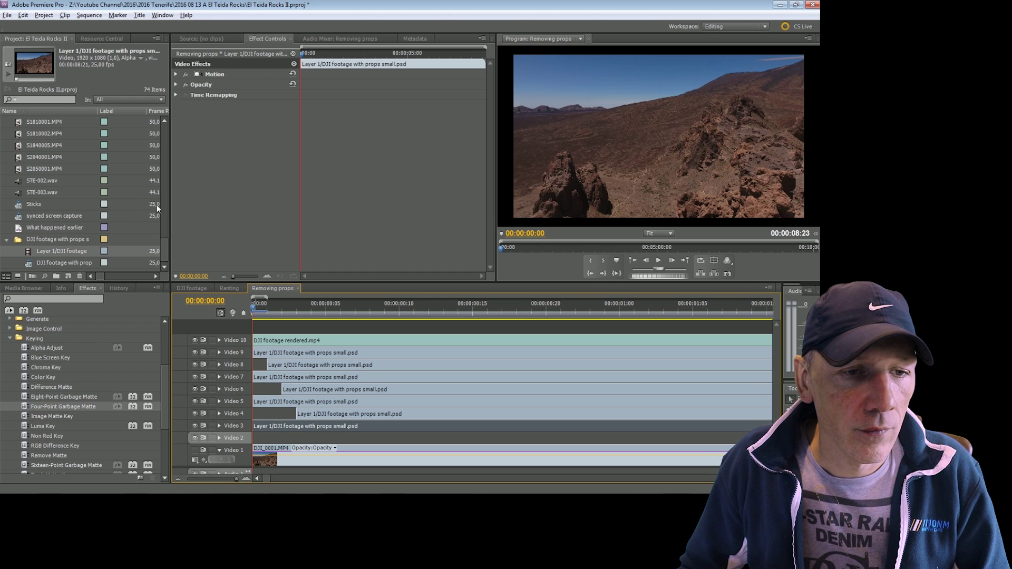
# Create a new Default Still title named Purple.
pyautogui.click(164, 261)
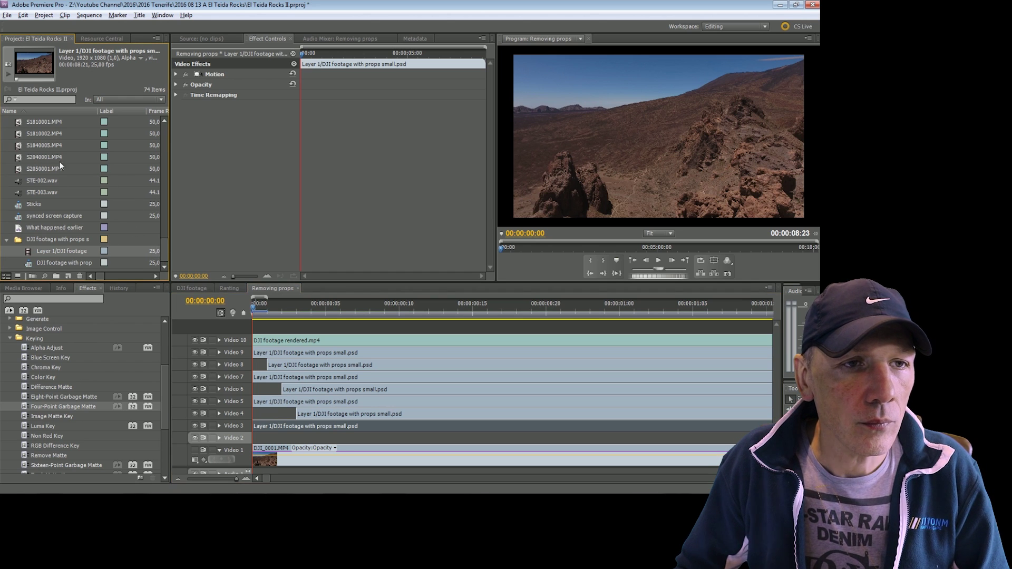
pyautogui.click(139, 15)
pyautogui.moveTo(129, 26)
pyautogui.click(168, 26)
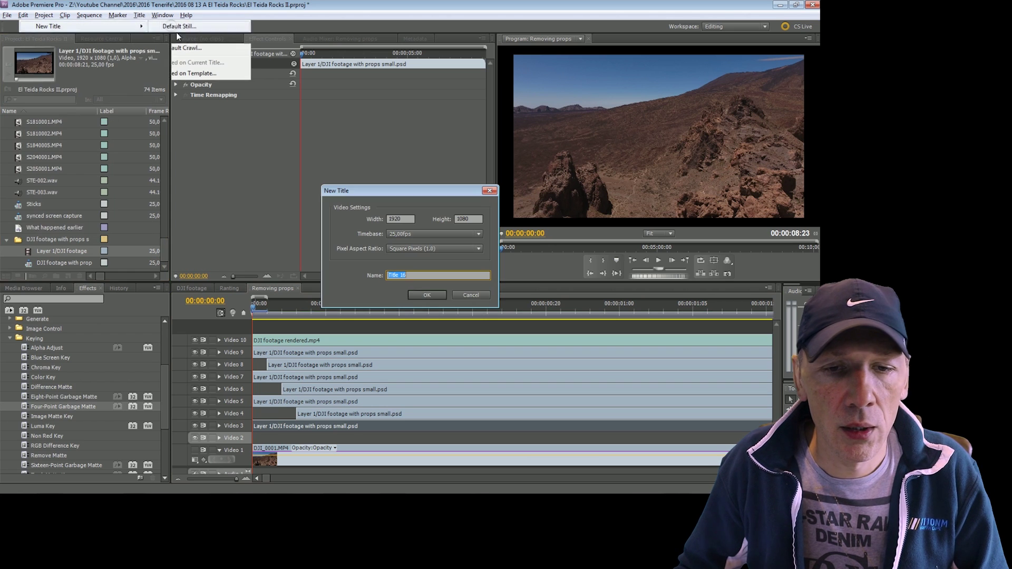
pyautogui.write('Purple')
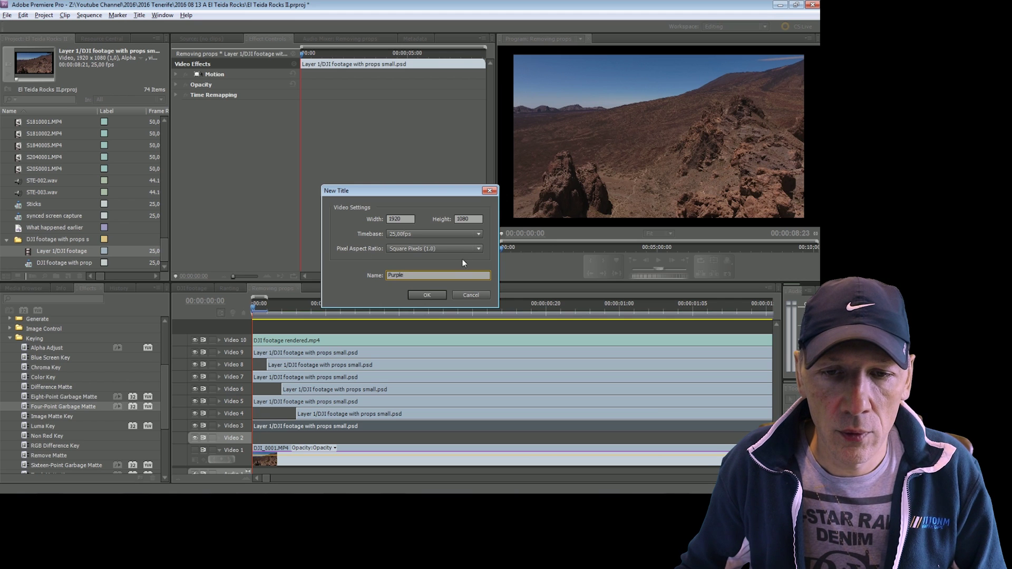
pyautogui.click(433, 295)
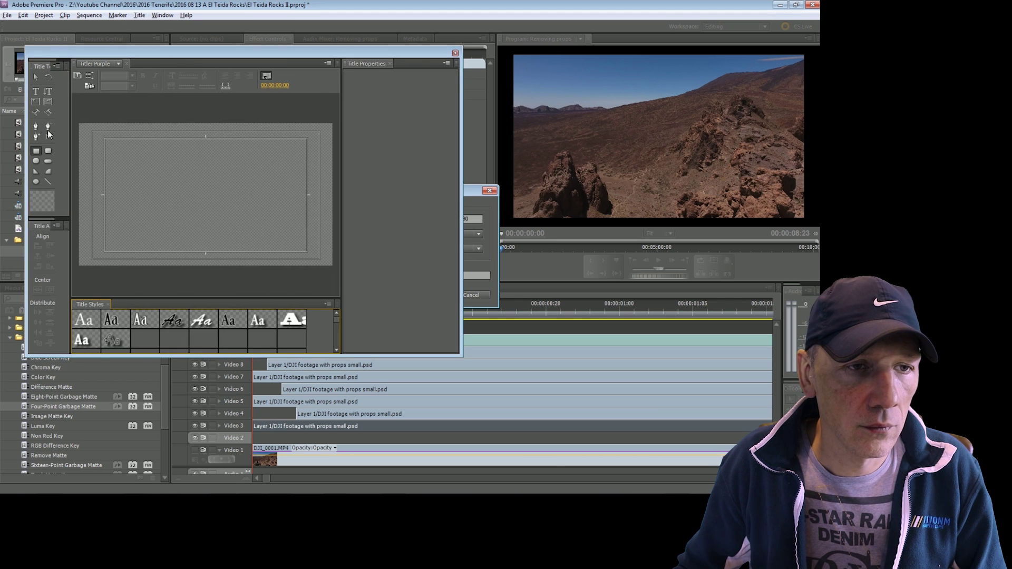
# Draw a full-frame magenta rectangle, close the Titler, and place Purple on Video 2.
pyautogui.moveTo(76, 120); pyautogui.dragTo(339, 272)
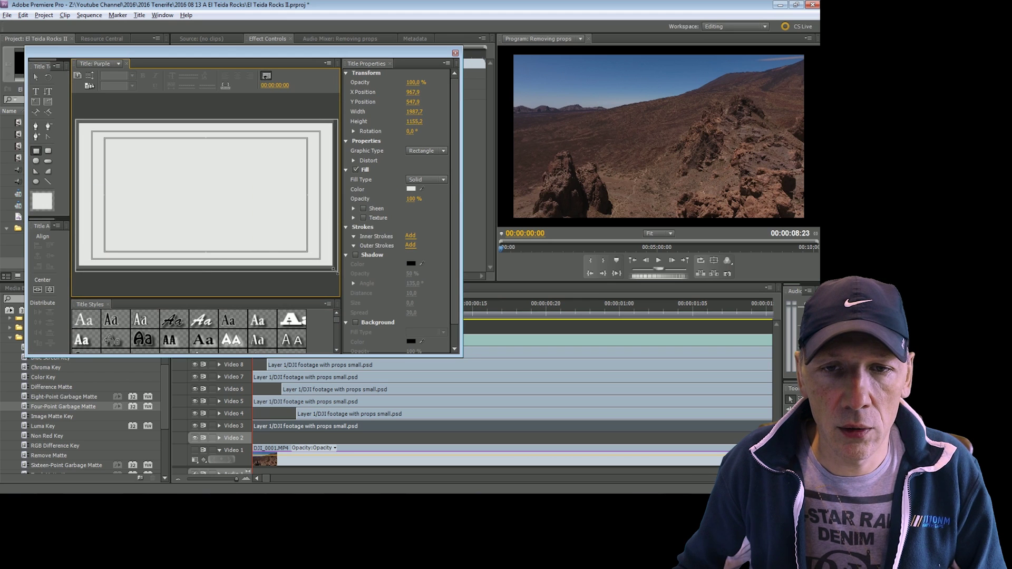
pyautogui.click(412, 190)
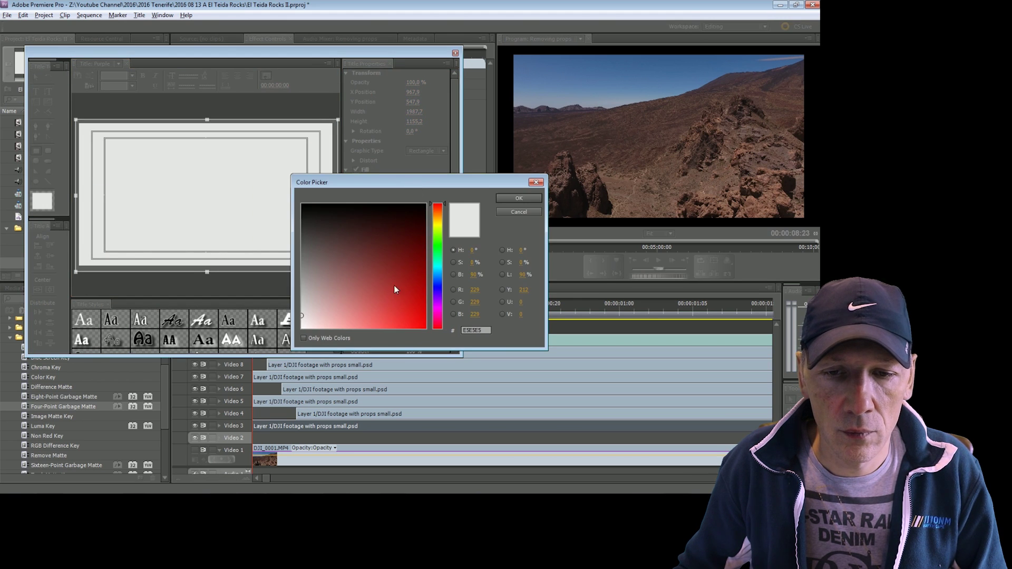
pyautogui.click(440, 310)
pyautogui.click(424, 205)
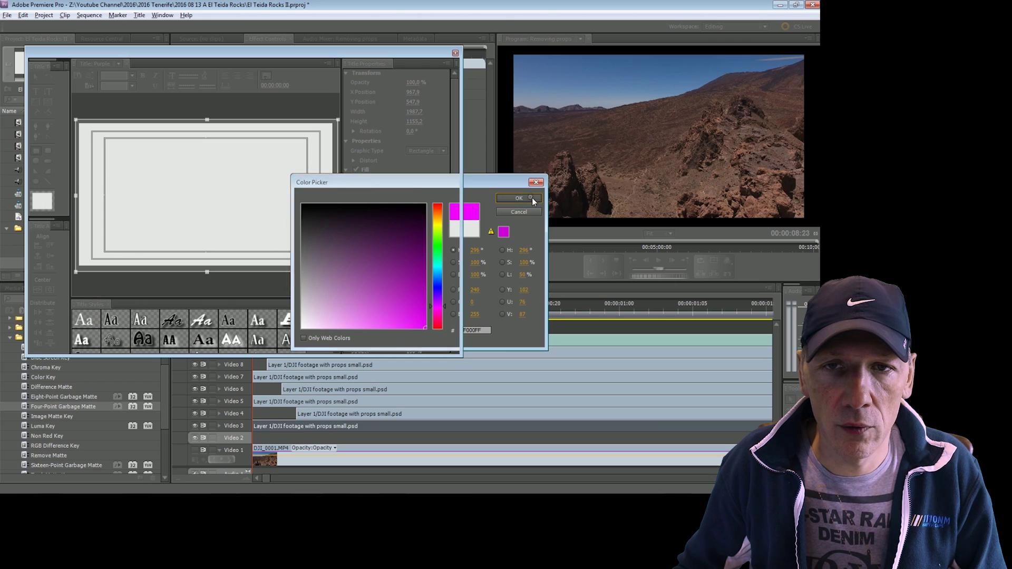
pyautogui.click(532, 198)
pyautogui.click(456, 53)
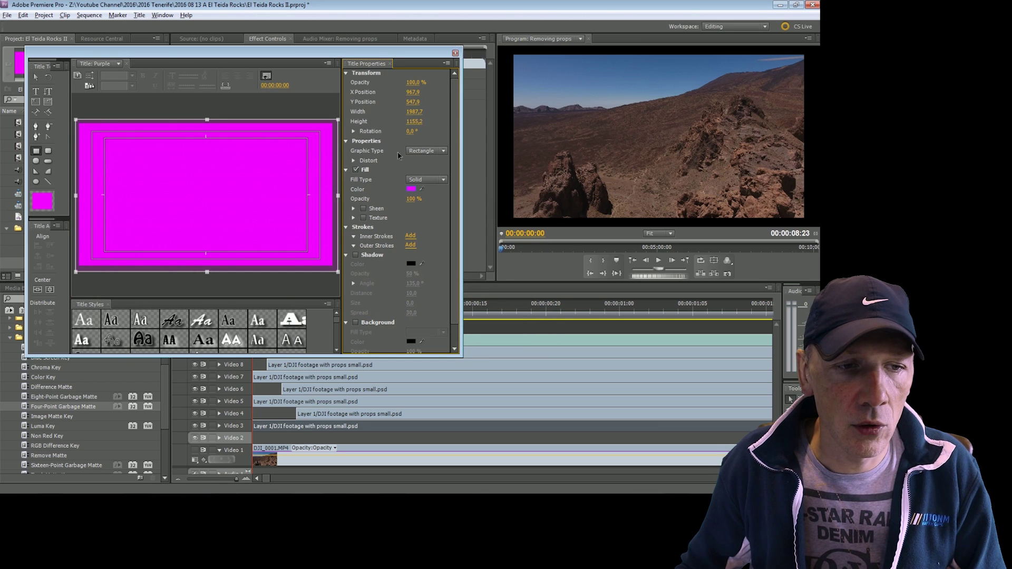
pyautogui.moveTo(49, 266); pyautogui.dragTo(255, 441)
pyautogui.moveTo(237, 479); pyautogui.dragTo(213, 478)
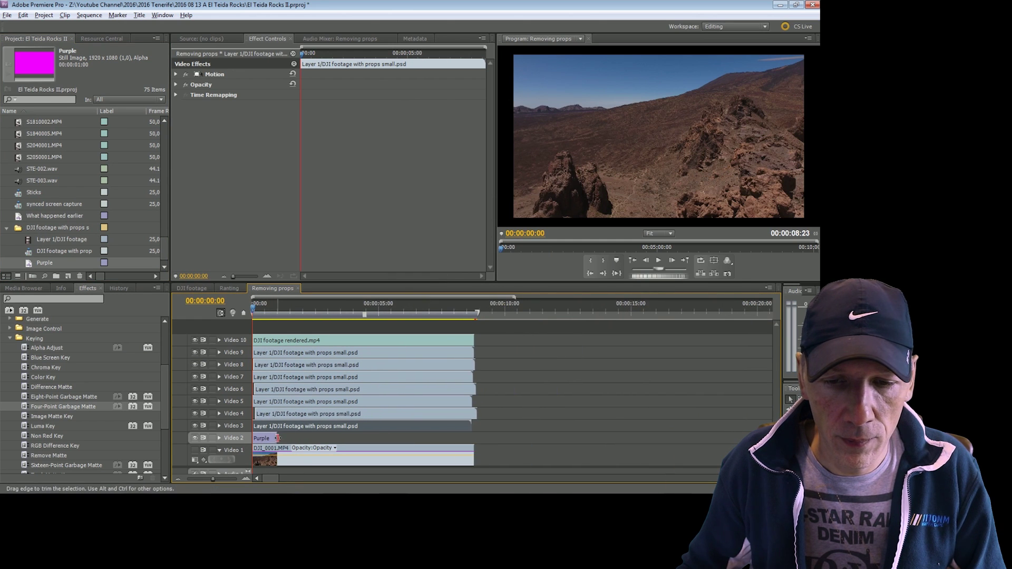
# Extend the Purple clip to the sequence end and hide the rendered footage on Video 10.
pyautogui.moveTo(280, 442); pyautogui.dragTo(474, 439)
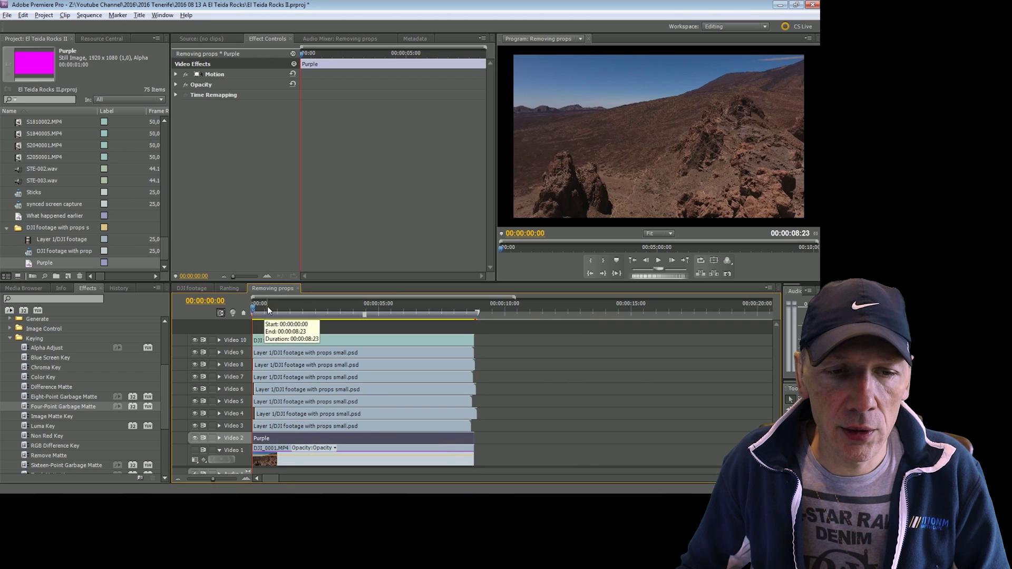
pyautogui.moveTo(214, 479); pyautogui.dragTo(227, 479)
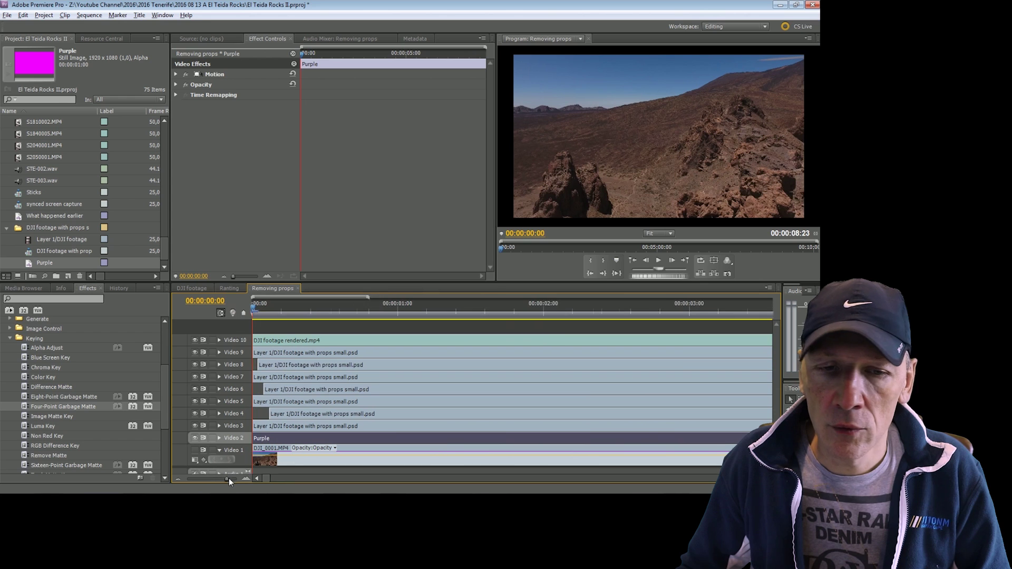
pyautogui.click(195, 340)
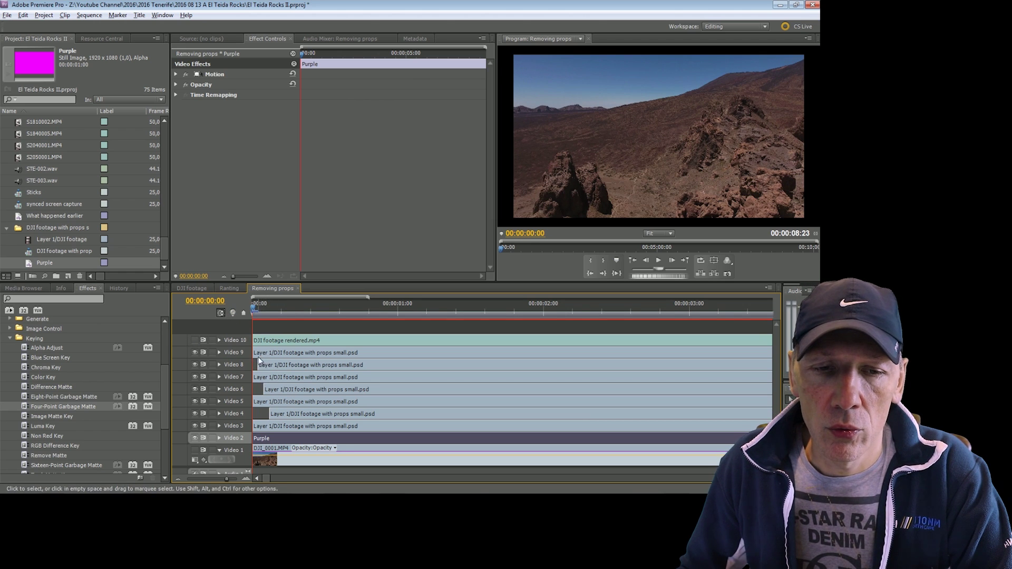
# Step and play through the opening frames to review the stacked result.
pyautogui.press('Right')
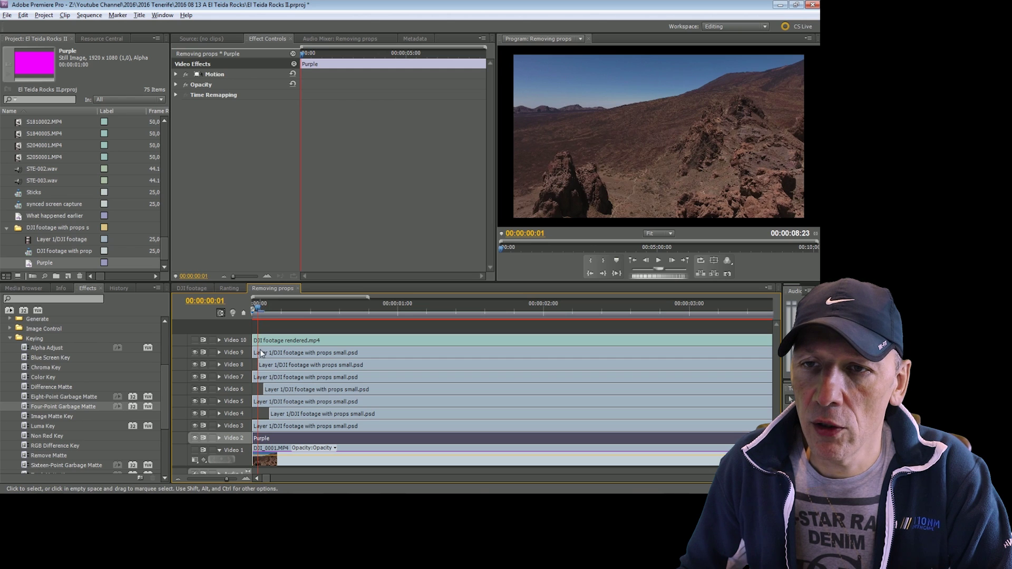
pyautogui.press('Right')
pyautogui.press('Right')
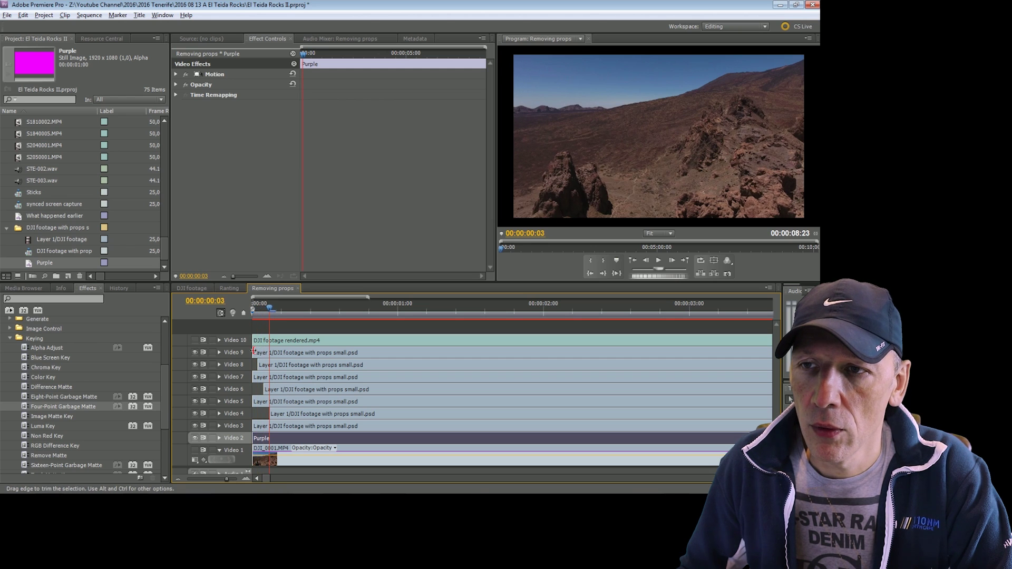
pyautogui.press('Right')
pyautogui.press('Right')
pyautogui.press('Right')
pyautogui.press('Right')
pyautogui.press('Right')
pyautogui.press('Right')
pyautogui.press('Right')
pyautogui.press('Right')
pyautogui.press('Right')
pyautogui.press('Right')
pyautogui.press('Right')
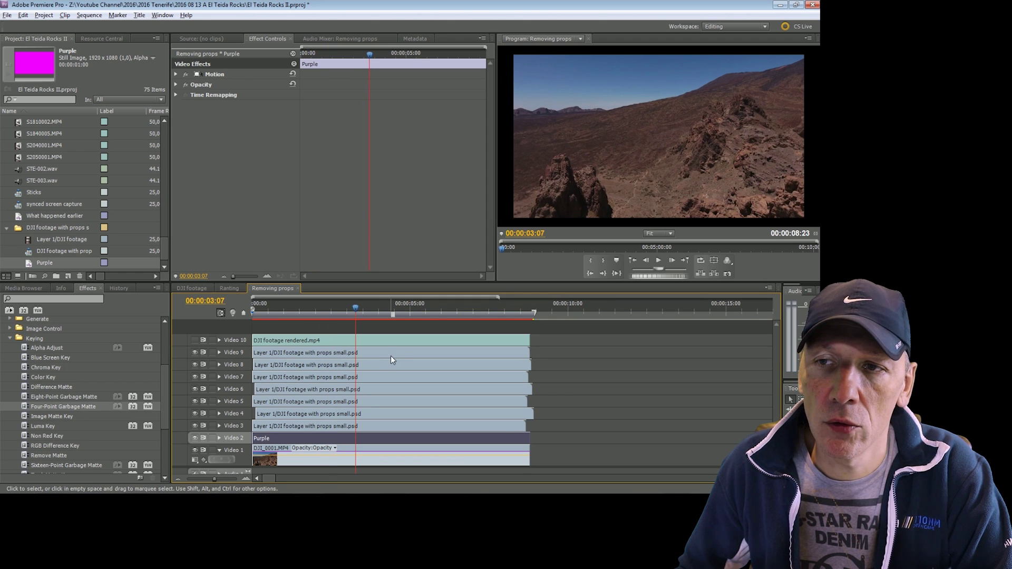
pyautogui.press('space')
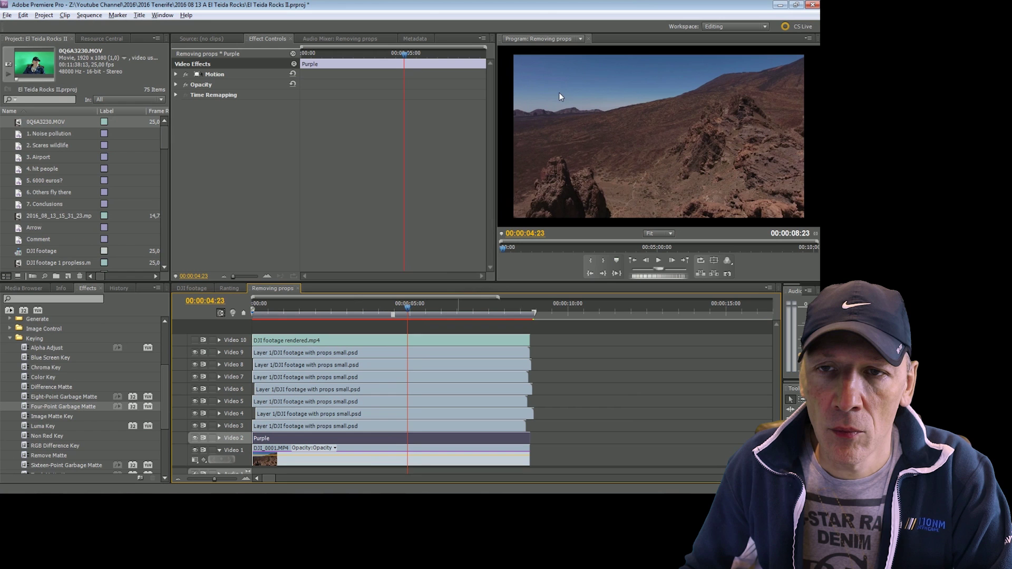
pyautogui.press('Right')
pyautogui.press('Right')
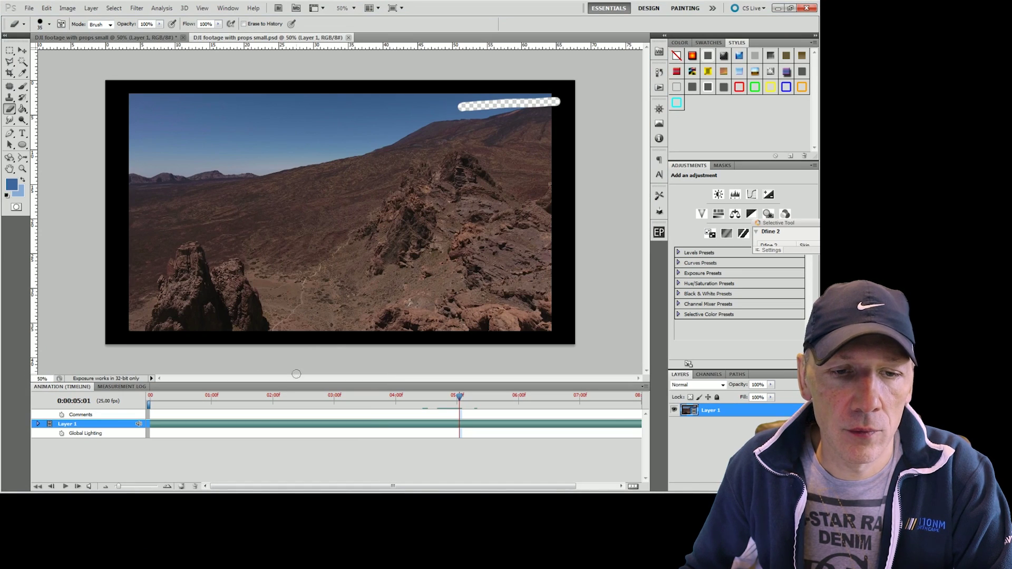
# Advance two animation frames and erase the contrail across the sky.
pyautogui.click(77, 486)
pyautogui.click(77, 486)
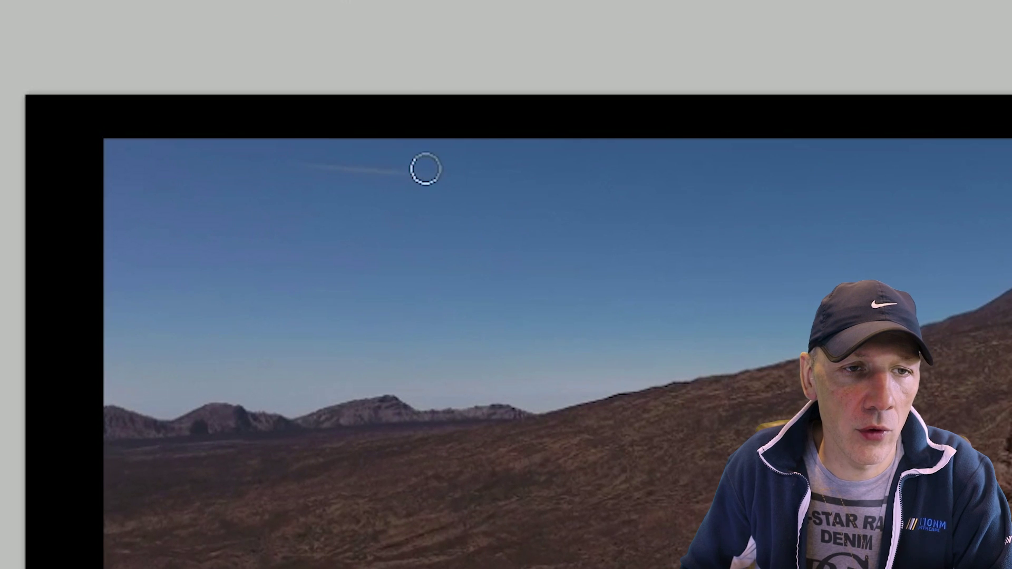
pyautogui.moveTo(420, 175); pyautogui.dragTo(280, 162)
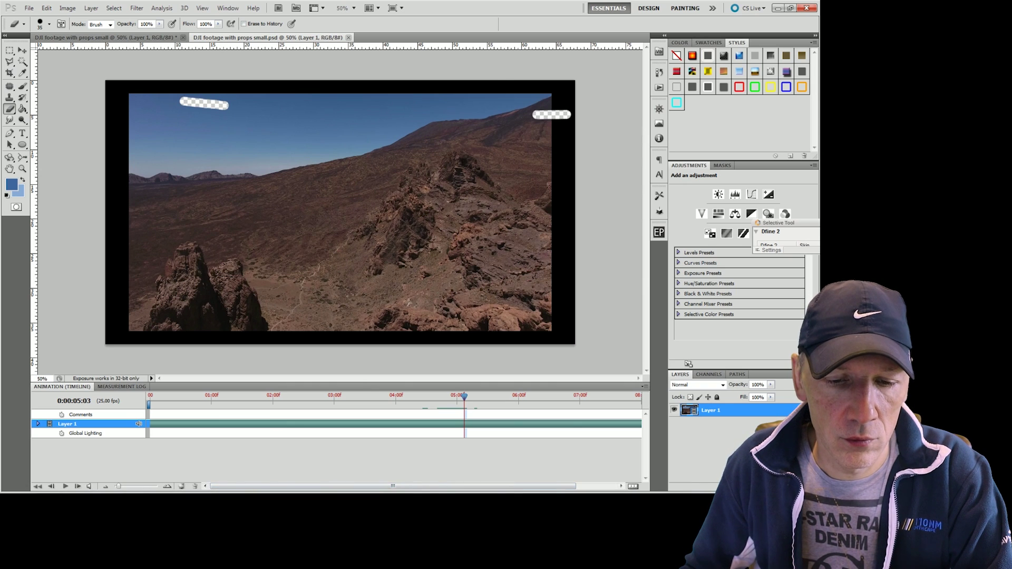
pyautogui.hotkey('alt', 'Tab')
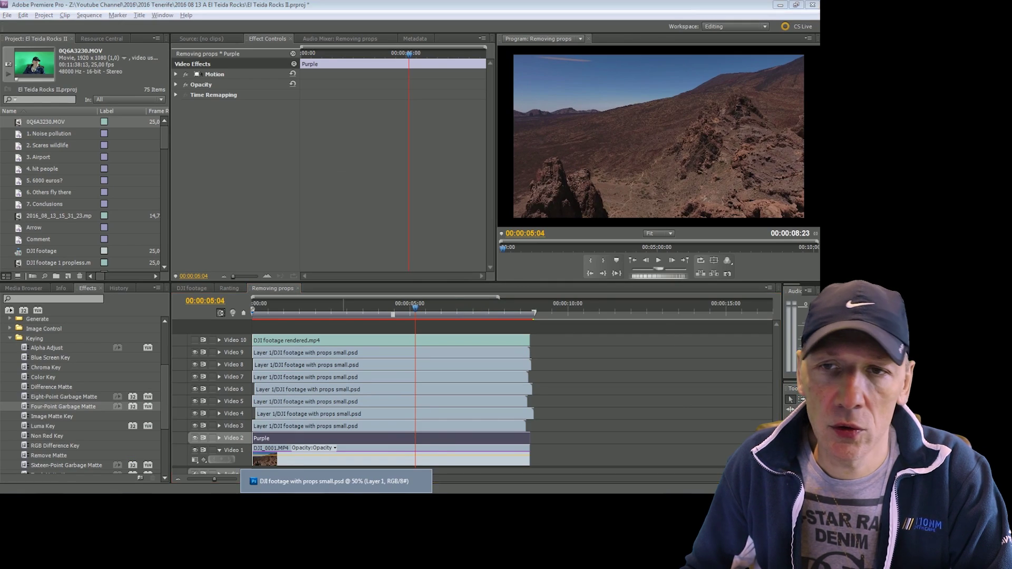
pyautogui.hotkey('alt', 'Tab')
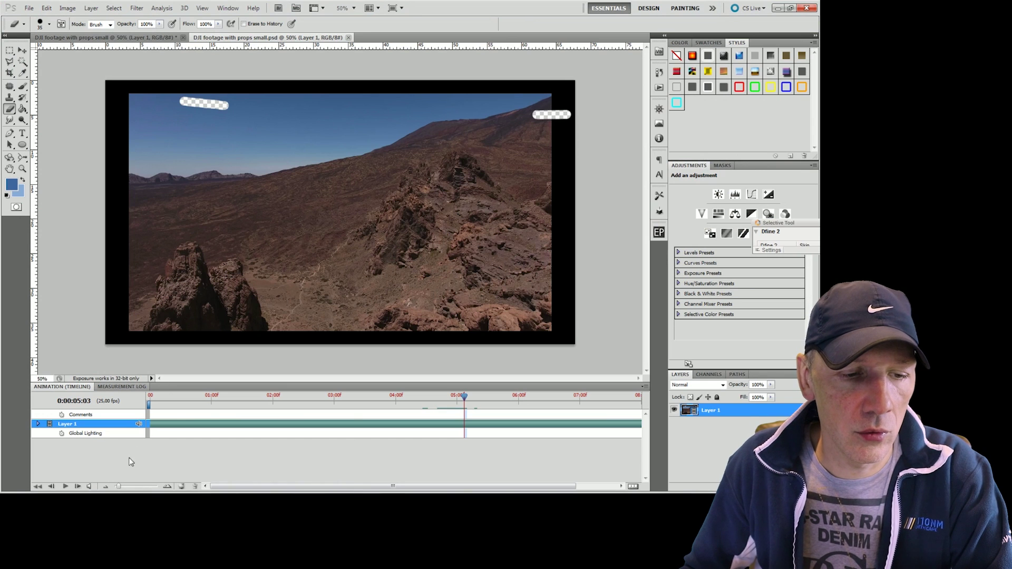
# Erase the propeller streaks at the top of the sky on frames 0:00:05:06 and 0:00:05:08.
pyautogui.click(77, 487)
pyautogui.click(77, 486)
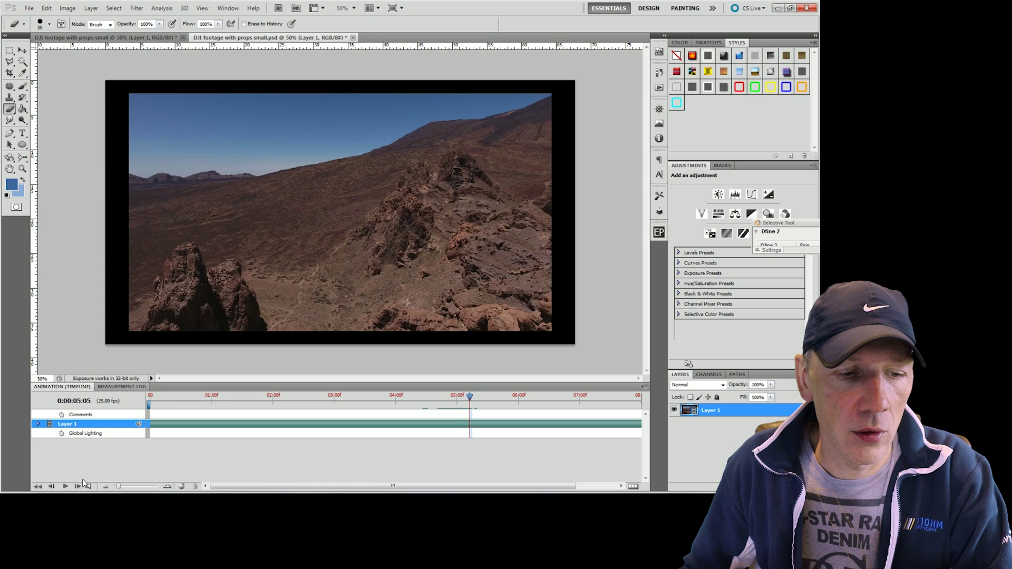
pyautogui.click(77, 487)
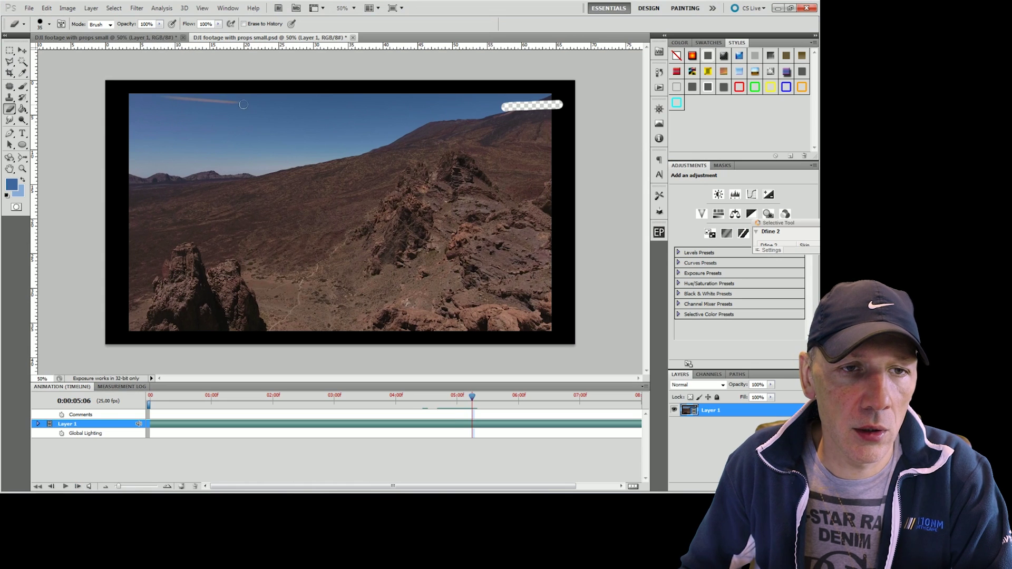
pyautogui.moveTo(241, 103); pyautogui.dragTo(170, 98)
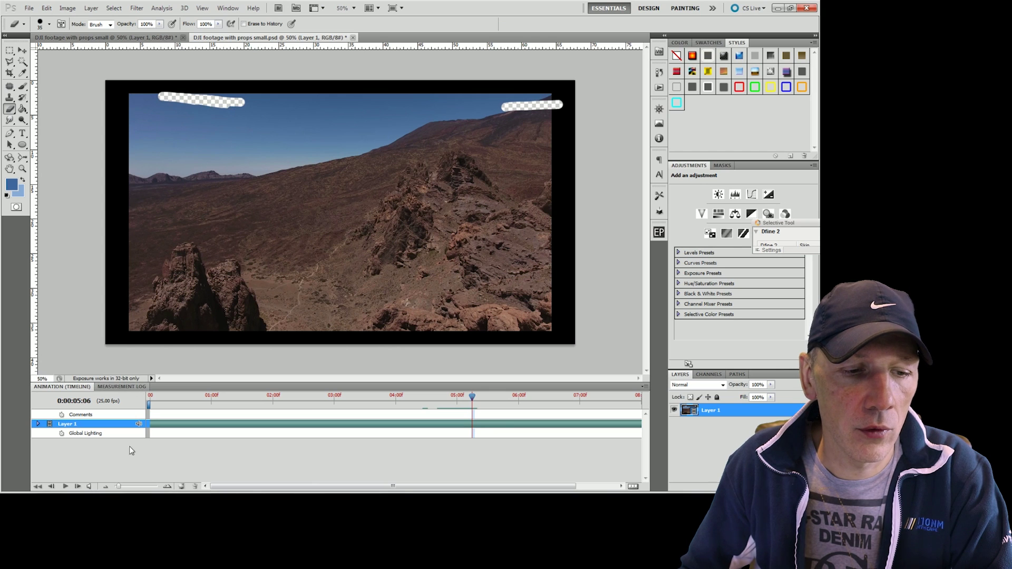
pyautogui.doubleClick(78, 487)
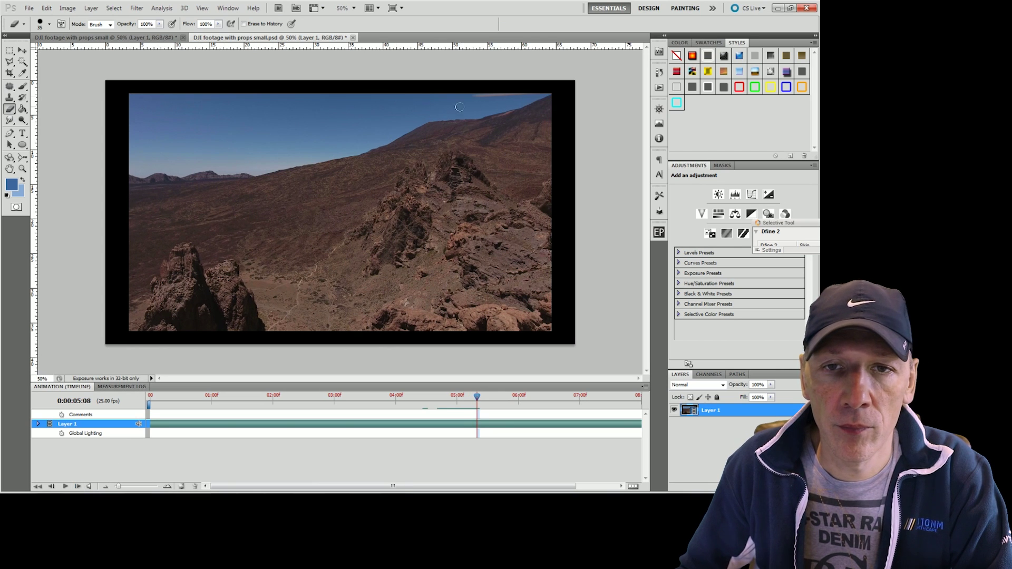
pyautogui.moveTo(483, 96); pyautogui.dragTo(531, 94)
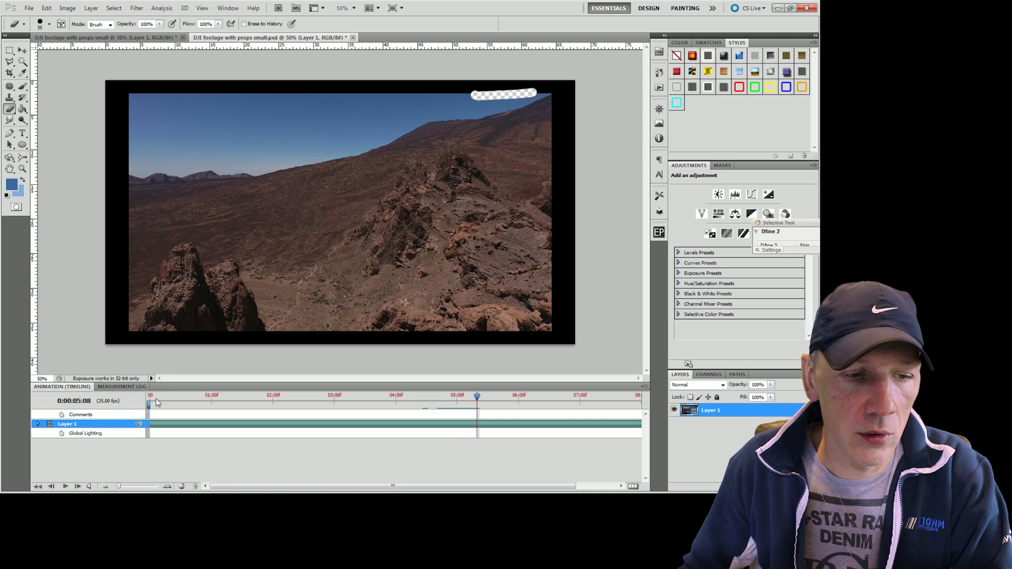
# Erase the top-of-sky streaks on frames 0:00:05:09 and 0:00:05:13.
pyautogui.click(78, 486)
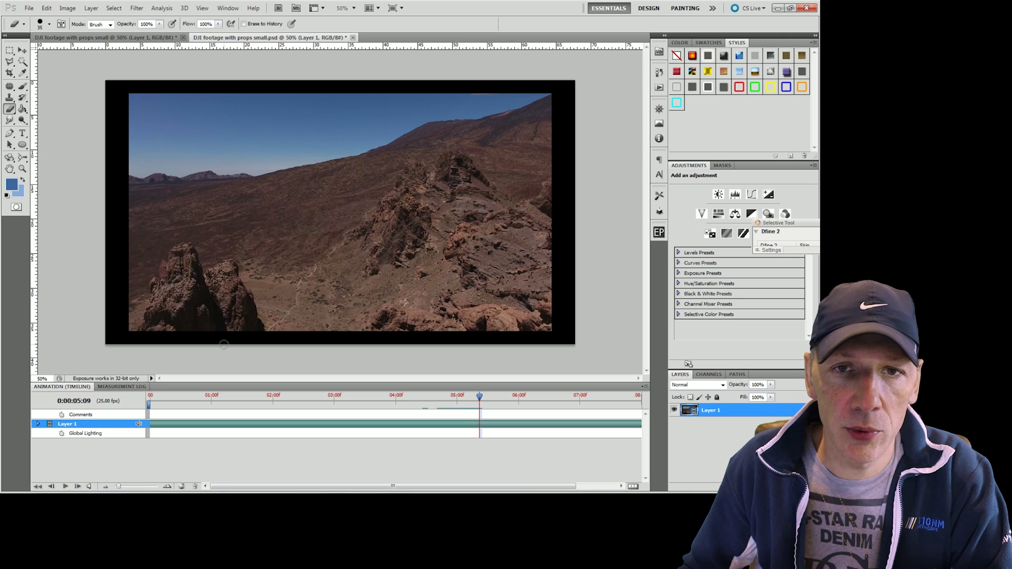
pyautogui.moveTo(486, 93); pyautogui.dragTo(499, 92)
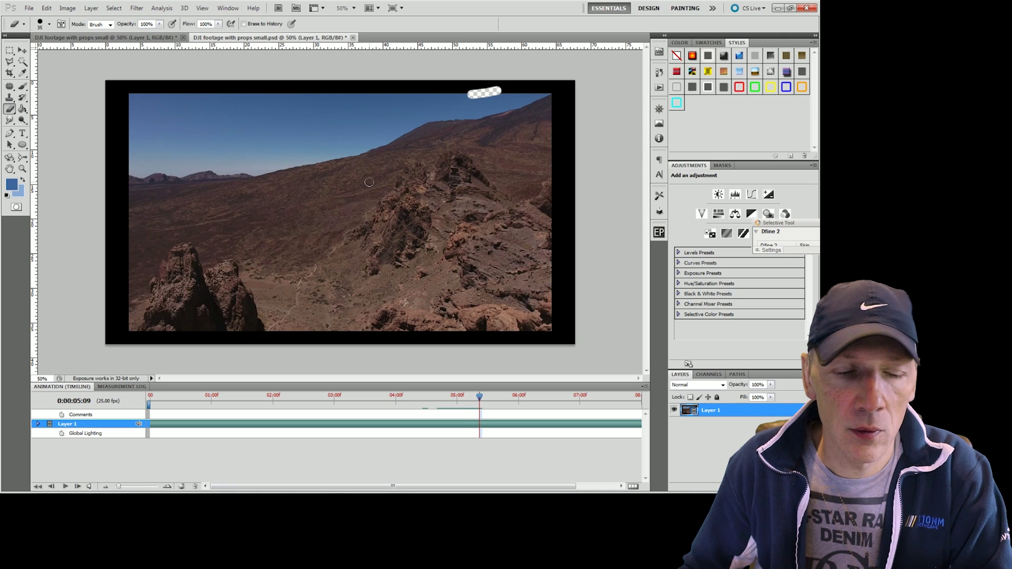
pyautogui.click(77, 487)
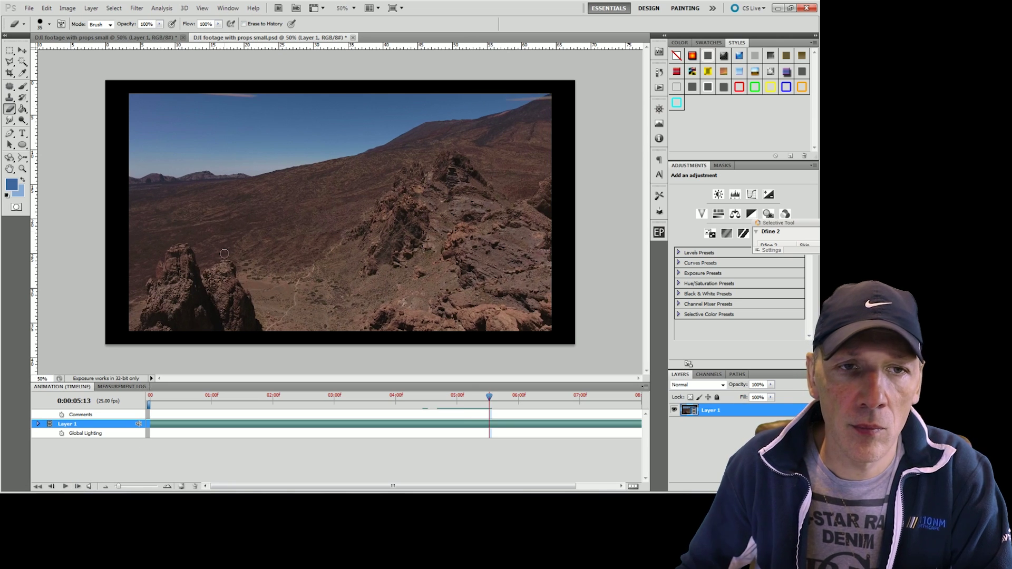
pyautogui.moveTo(255, 97); pyautogui.dragTo(192, 93)
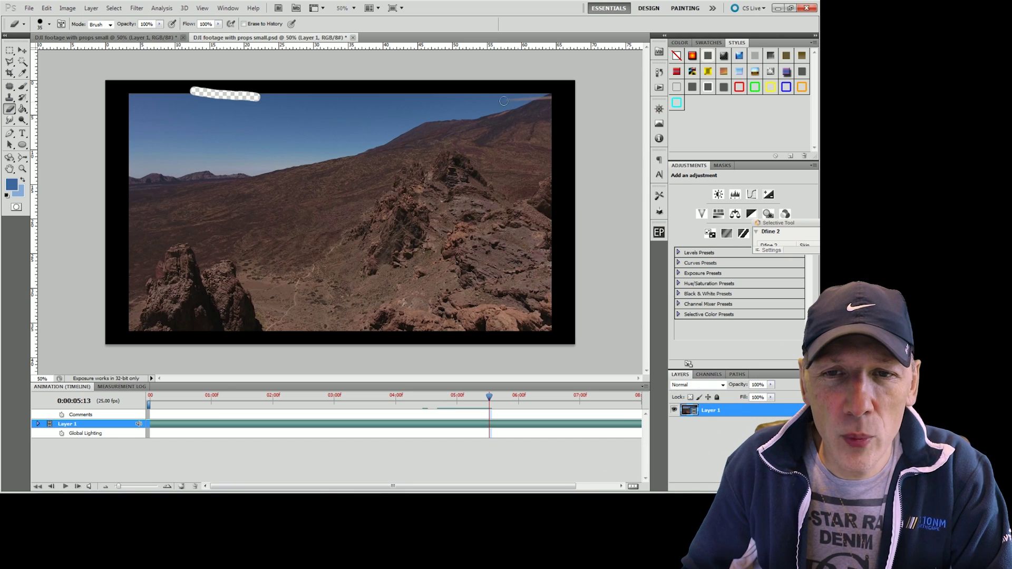
pyautogui.moveTo(506, 99); pyautogui.dragTo(556, 97)
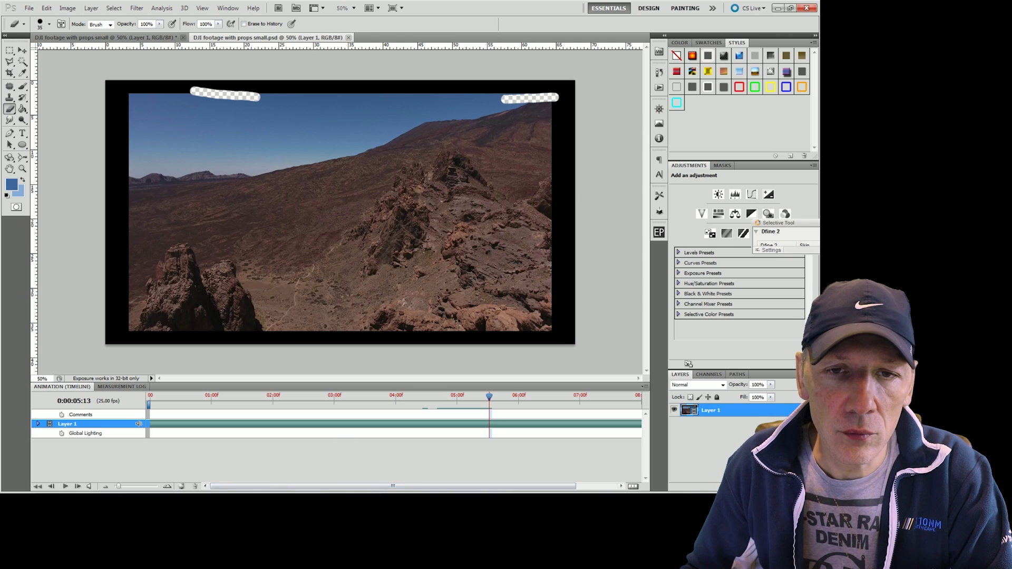
pyautogui.hotkey('alt', 'Tab')
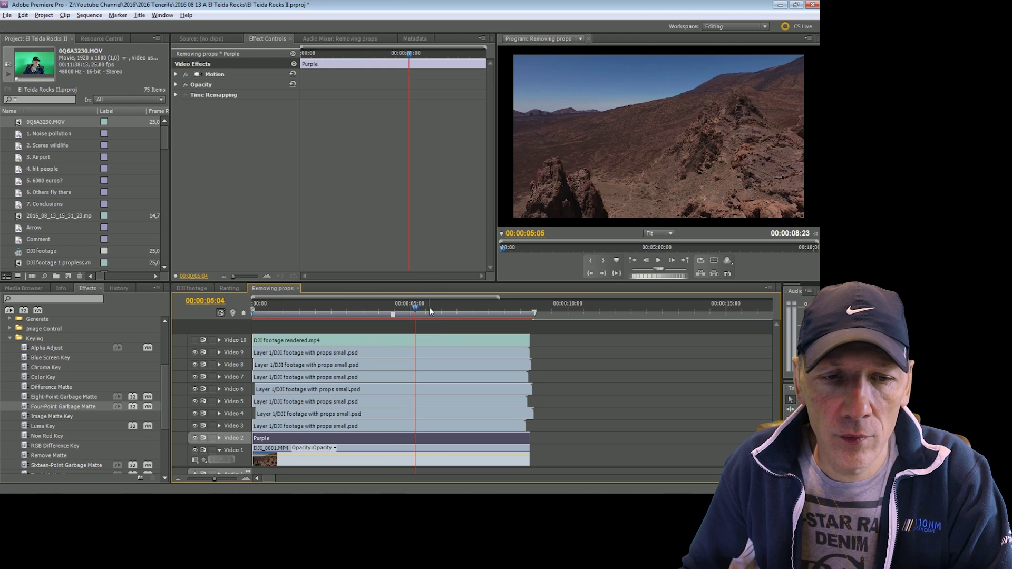
# Move the playhead to 0:00:05:12 and switch to the Whatever workspace.
pyautogui.moveTo(417, 310); pyautogui.dragTo(429, 310)
pyautogui.press('Left')
pyautogui.press('Left')
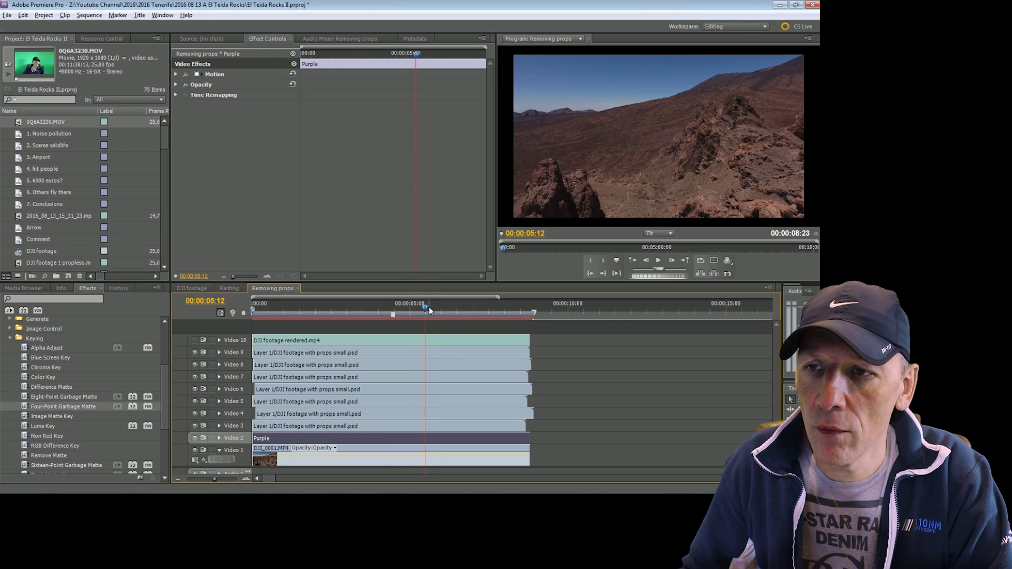
pyautogui.click(662, 235)
pyautogui.click(748, 26)
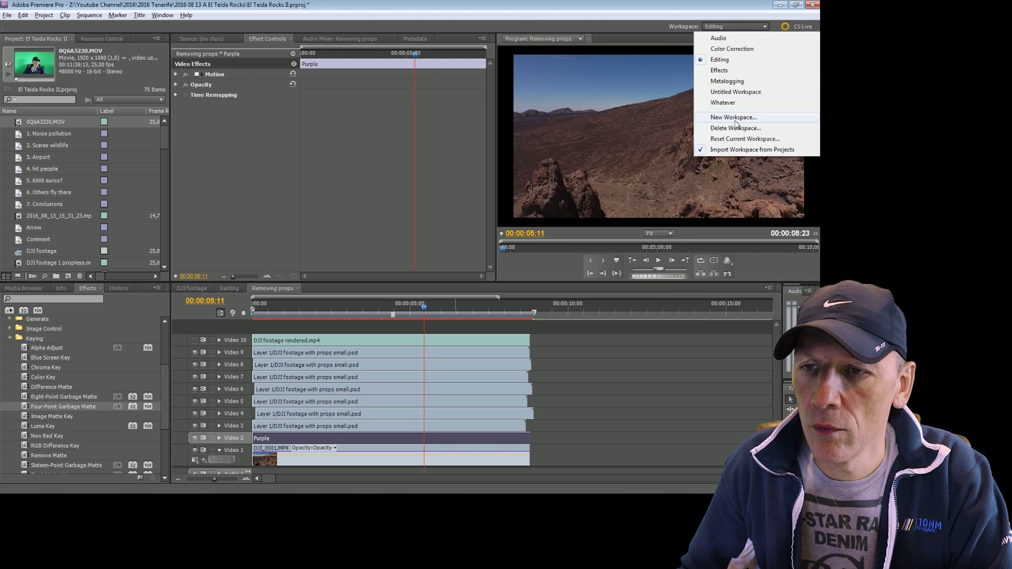
pyautogui.click(730, 102)
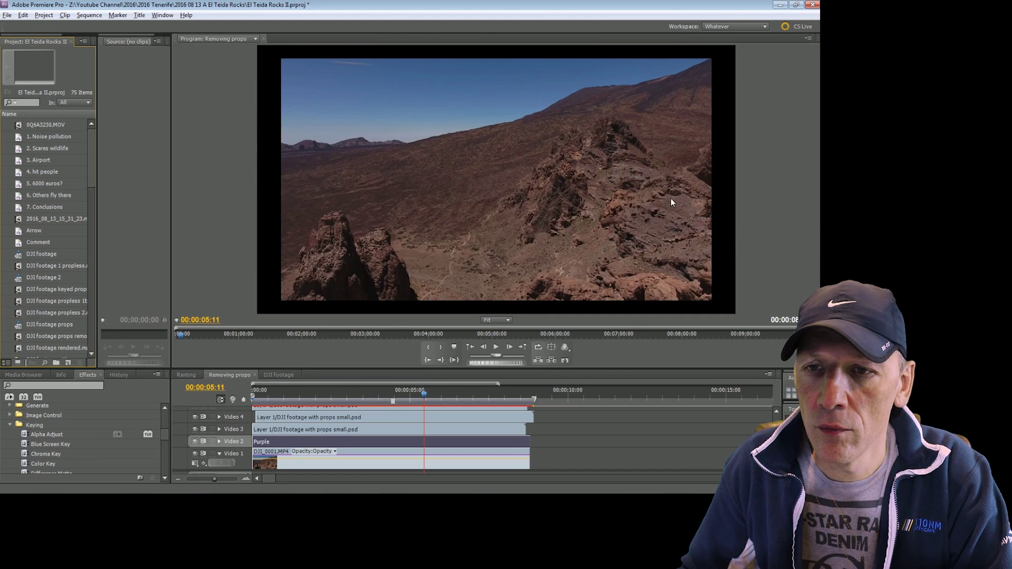
# Magnify the Program monitor to 200% and scroll to the frame's top-right sky.
pyautogui.click(498, 320)
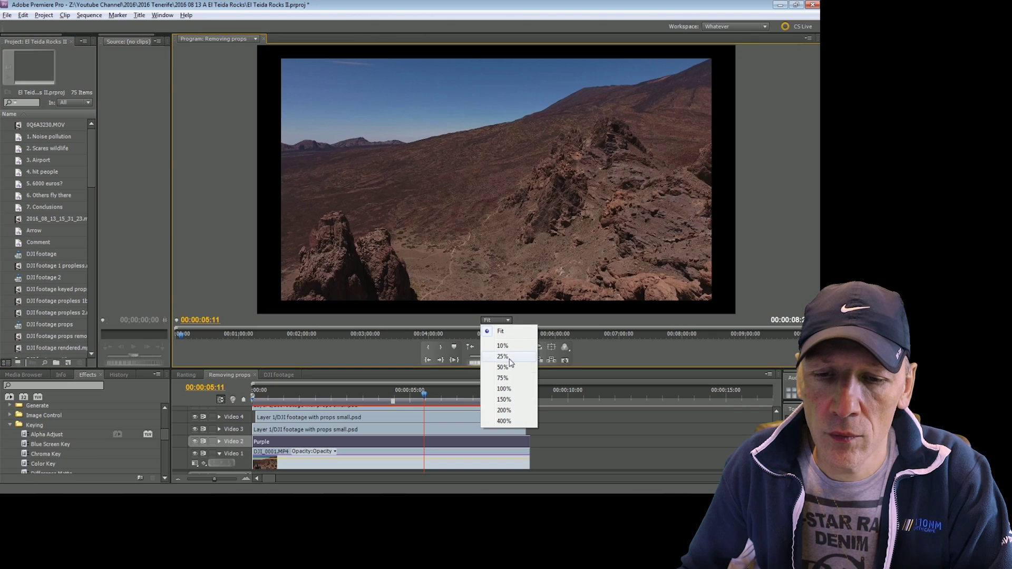
pyautogui.click(503, 411)
pyautogui.moveTo(587, 310); pyautogui.dragTo(616, 310)
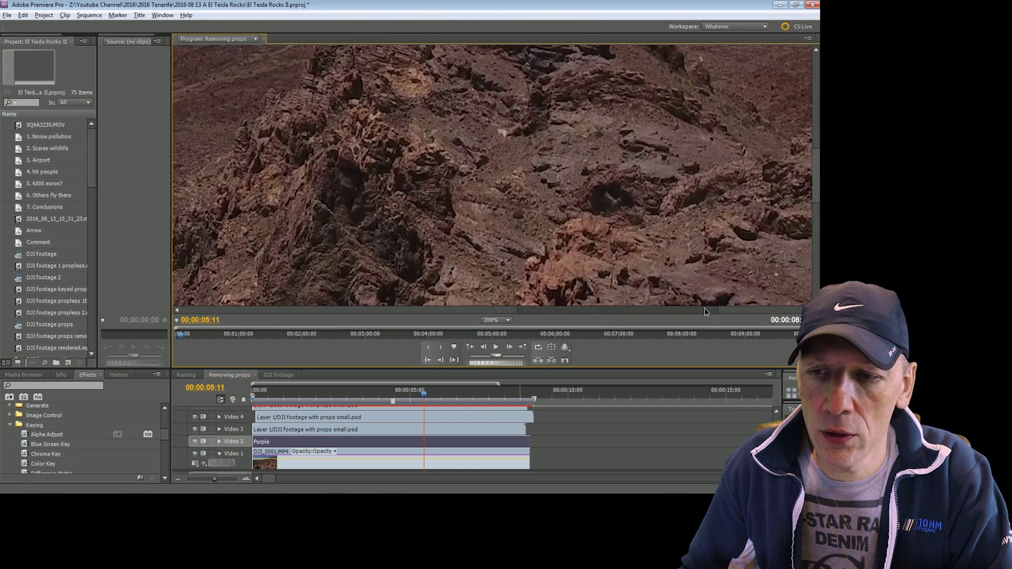
pyautogui.moveTo(816, 159); pyautogui.dragTo(815, 101)
pyautogui.moveTo(701, 308); pyautogui.dragTo(764, 310)
pyautogui.moveTo(812, 126); pyautogui.dragTo(812, 113)
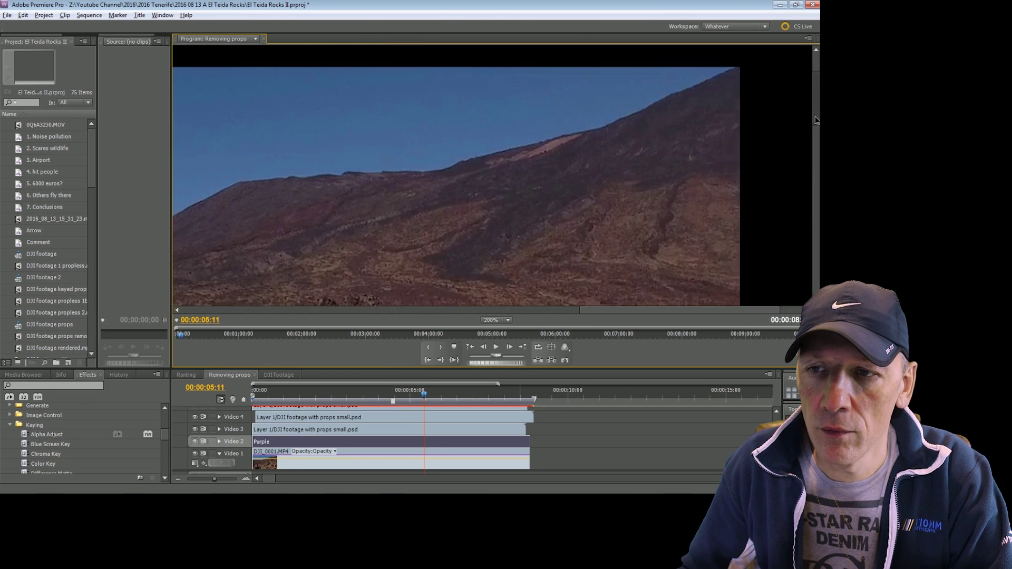
# Step through frames 00:00:05:09 to 00:00:05:16 to check the sky edge.
pyautogui.click(455, 388)
pyautogui.press('Right')
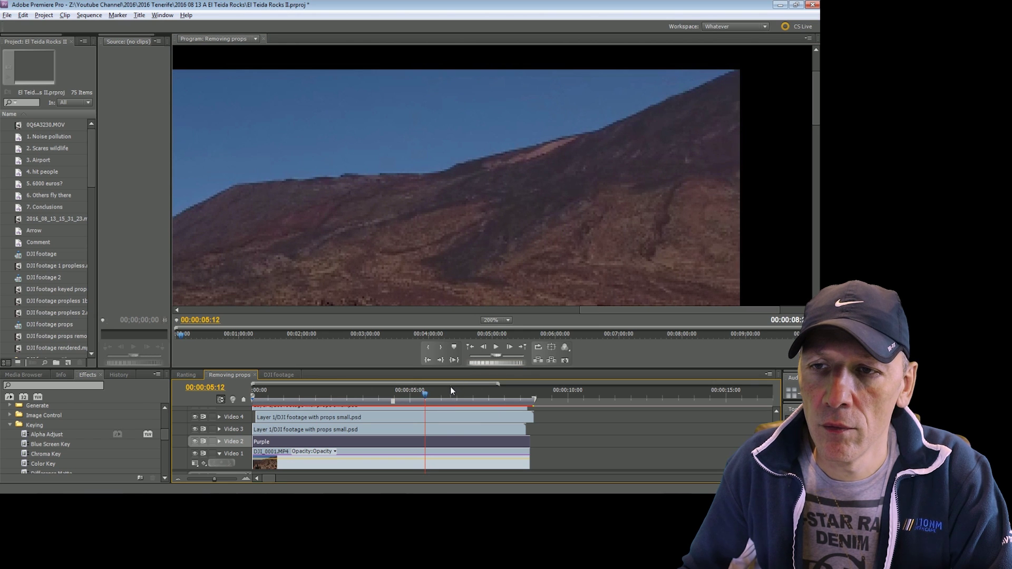
pyautogui.press('Left')
pyautogui.press('Left')
pyautogui.press('Left')
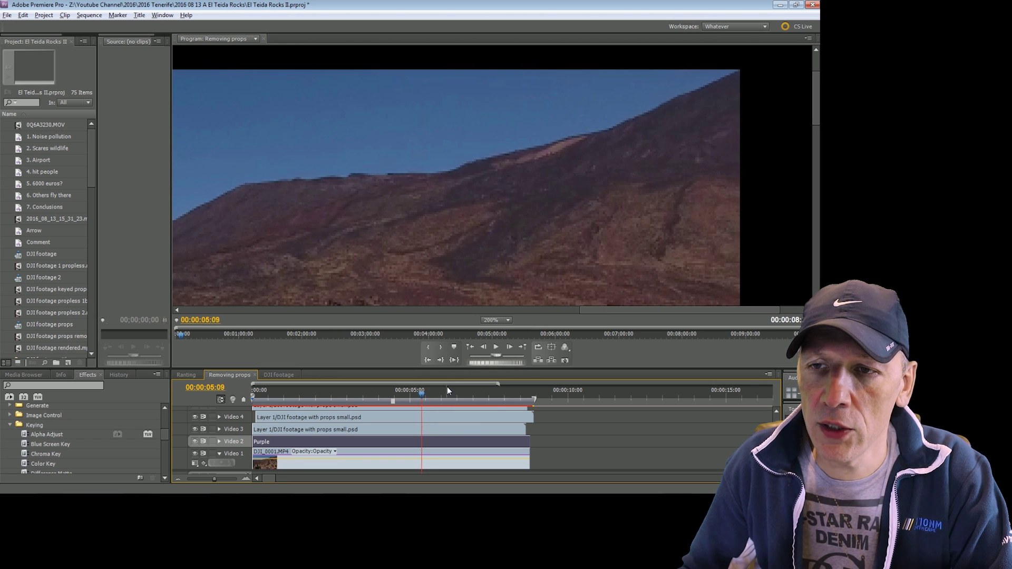
pyautogui.press('Right')
pyautogui.press('Right')
pyautogui.press('Right')
pyautogui.press('Right')
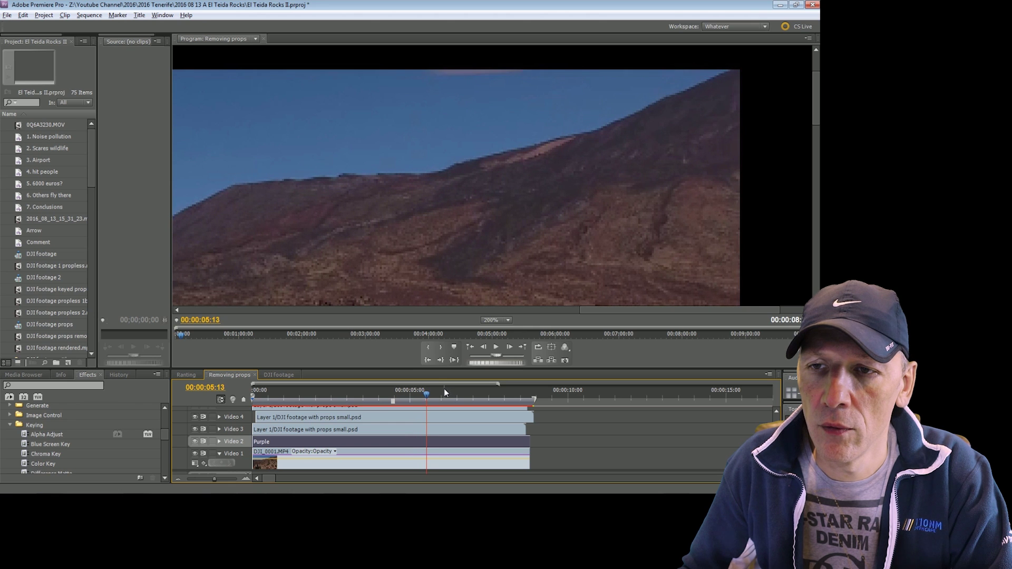
pyautogui.press('Right')
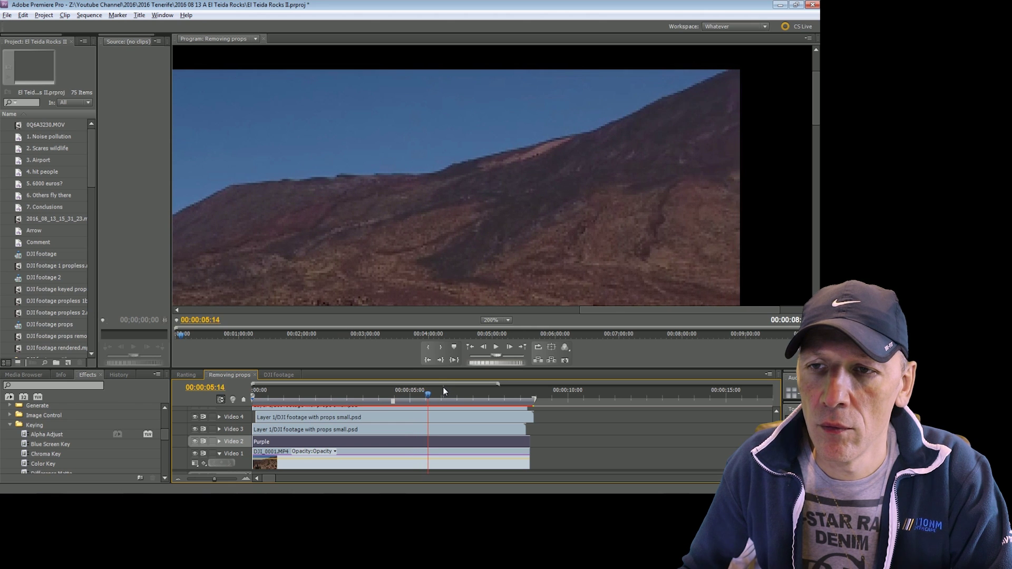
pyautogui.press('Right')
pyautogui.press('Right')
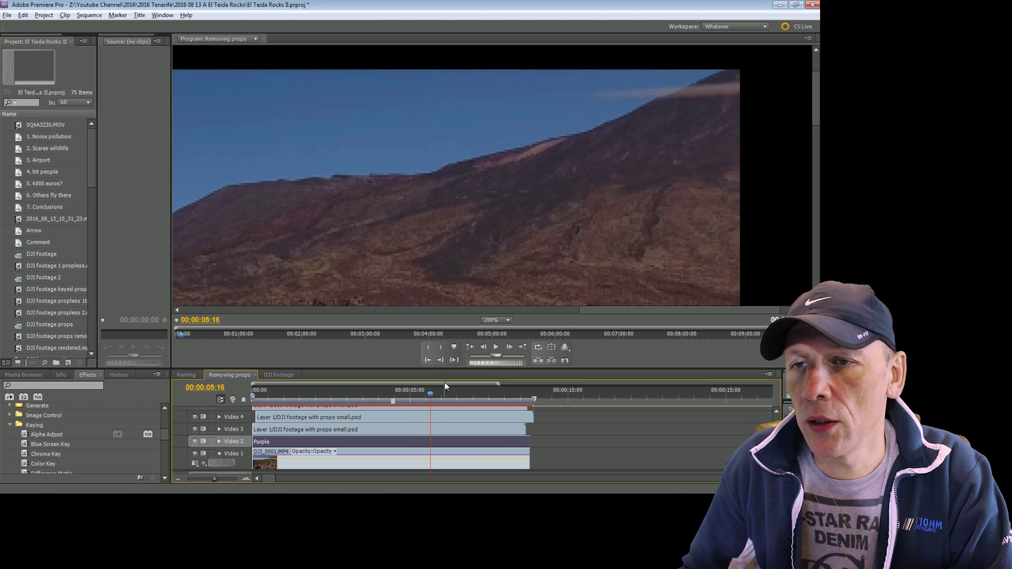
pyautogui.press('Left')
pyautogui.press('Left')
pyautogui.press('Left')
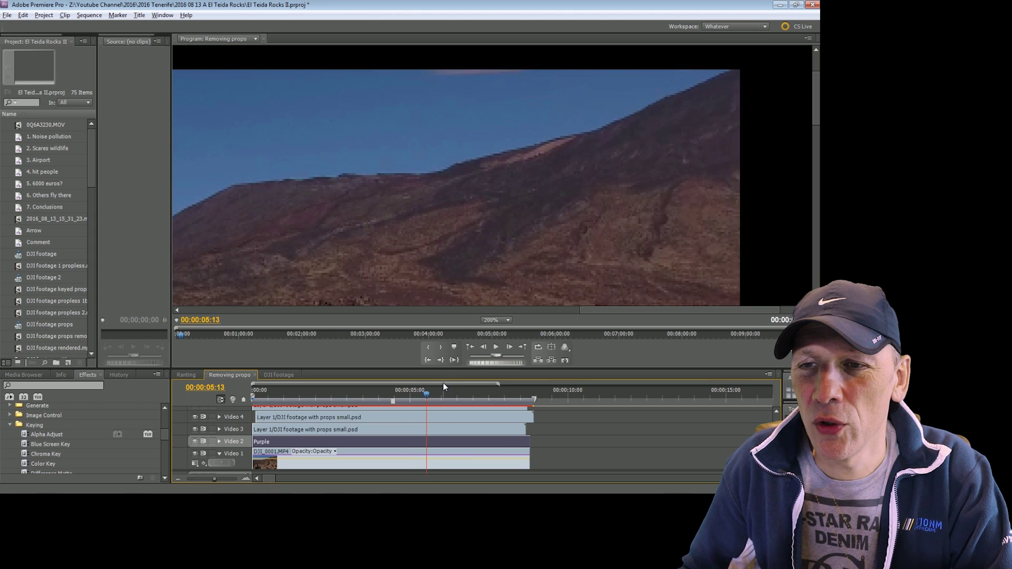
pyautogui.press('Left')
pyautogui.press('Left')
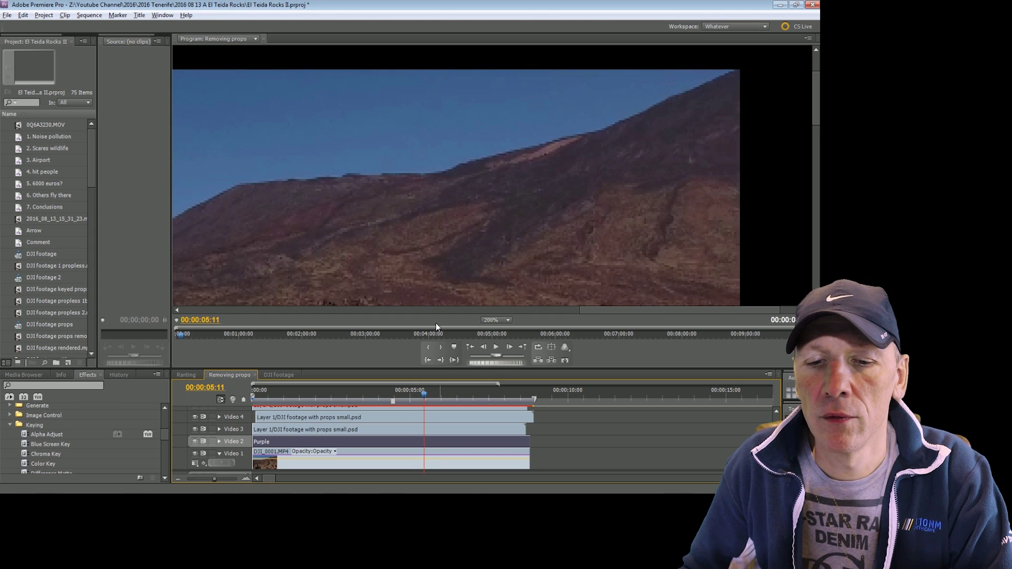
pyautogui.click(726, 28)
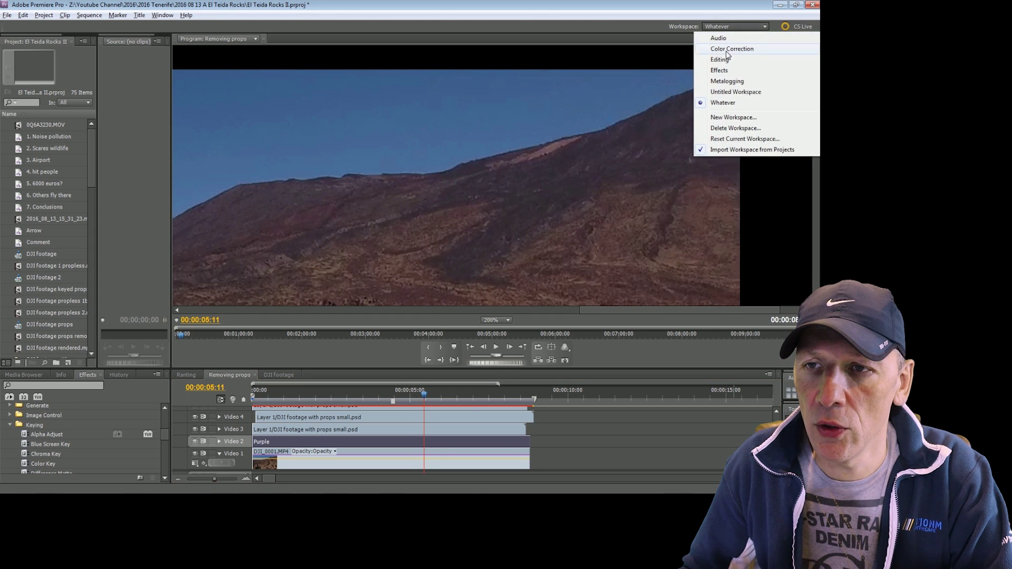
# Return to the Editing workspace with the Program monitor set to Fit.
pyautogui.click(720, 59)
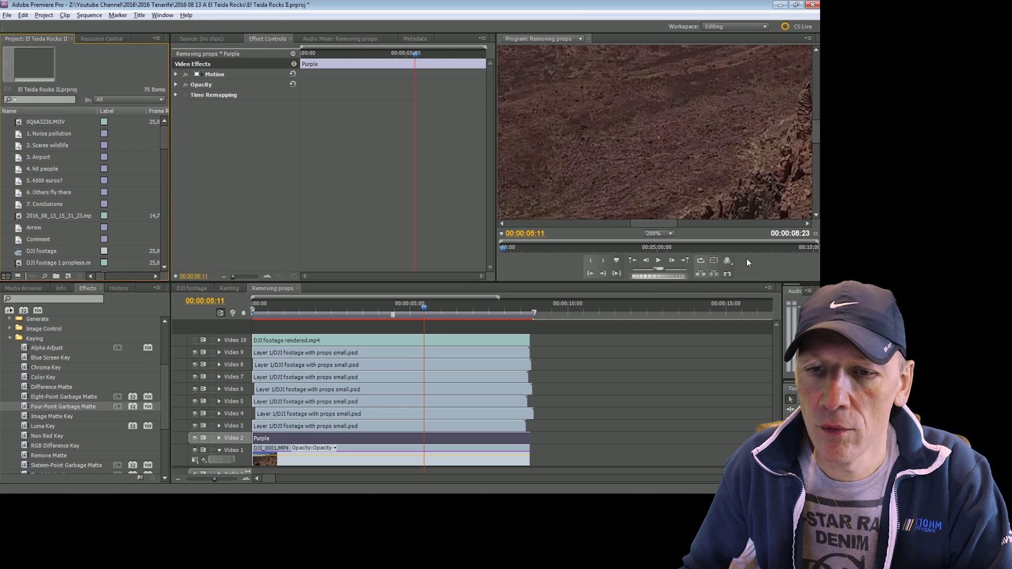
pyautogui.click(670, 233)
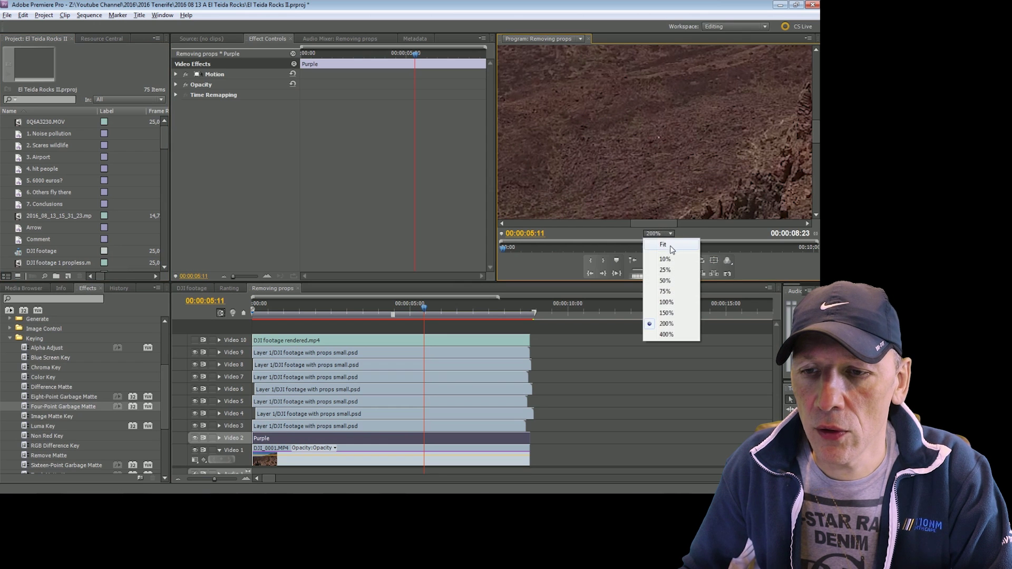
pyautogui.click(665, 245)
# Move 'DJI footage rendered.mp4' onto a new Video 11 track and pick the Razor tool.
pyautogui.click(425, 359)
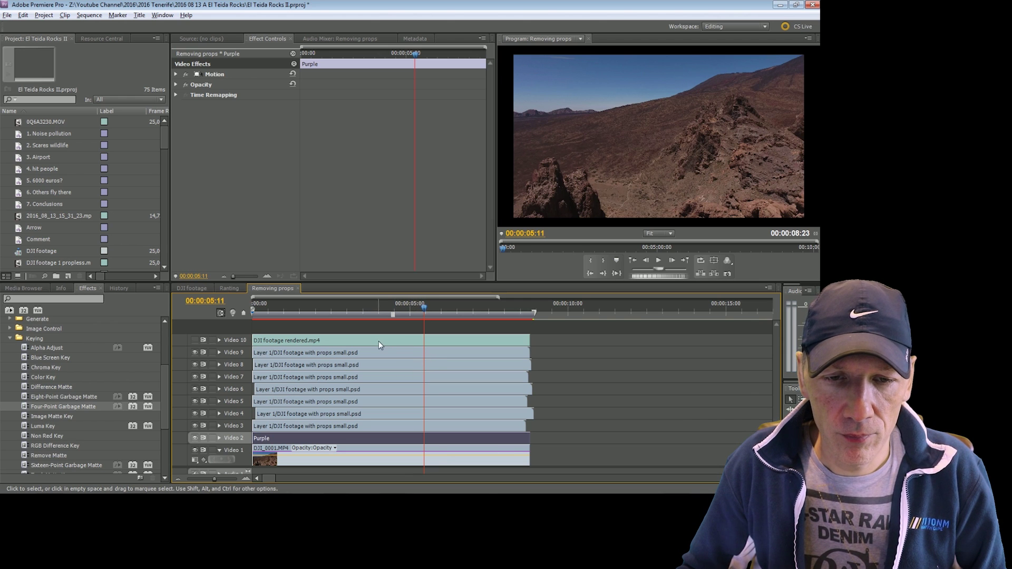
pyautogui.moveTo(378, 341); pyautogui.dragTo(379, 327)
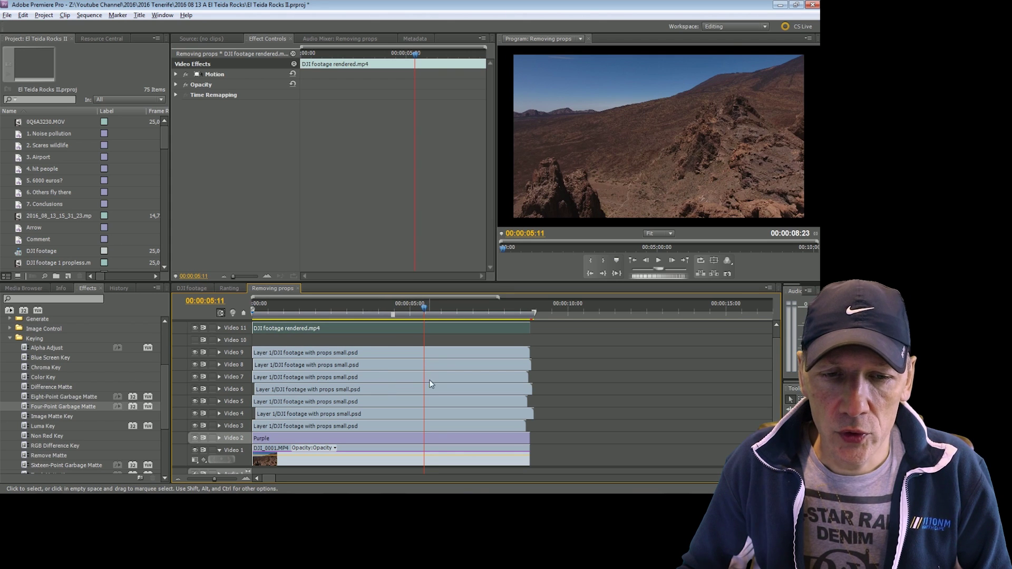
pyautogui.press('c')
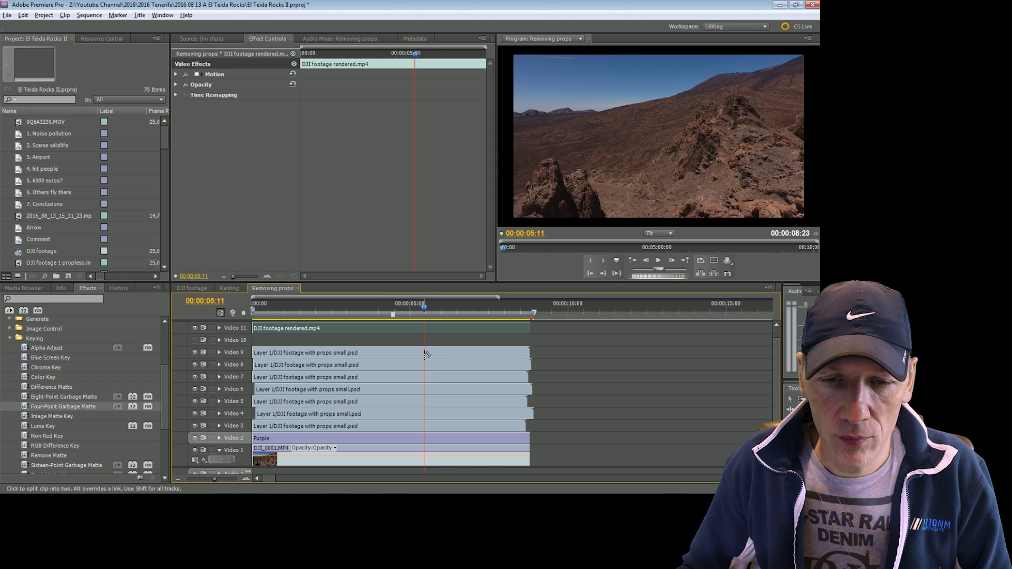
# Zoom the timeline in around the playhead and magnify the program image.
pyautogui.moveTo(219, 477); pyautogui.dragTo(237, 482)
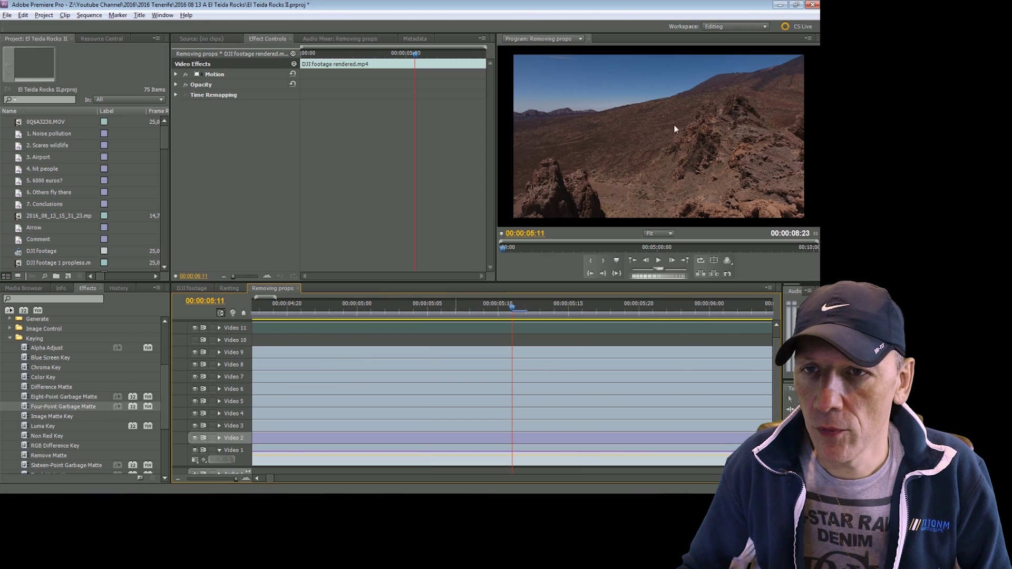
pyautogui.click(789, 70)
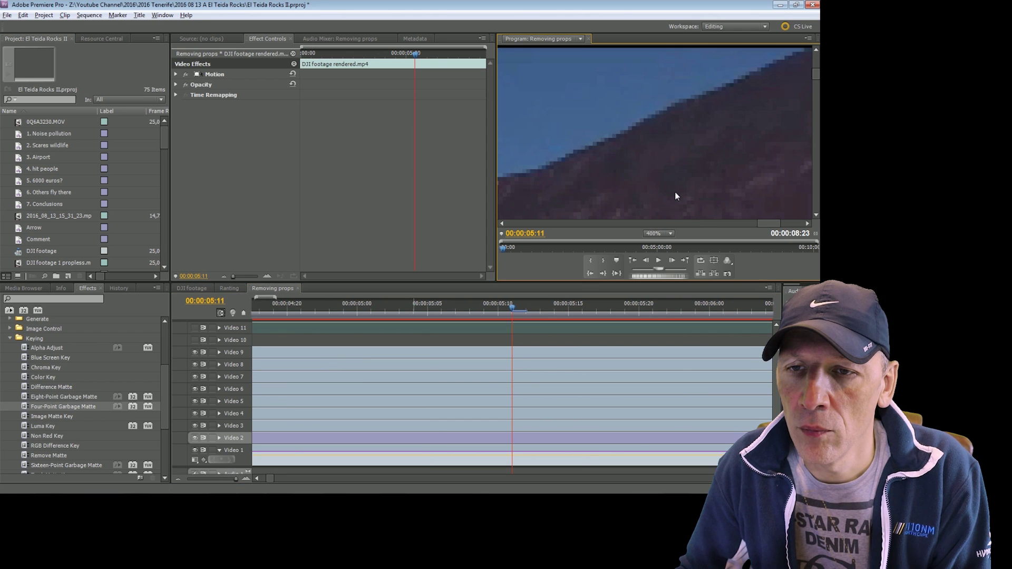
pyautogui.scroll(-1, 673, 188)
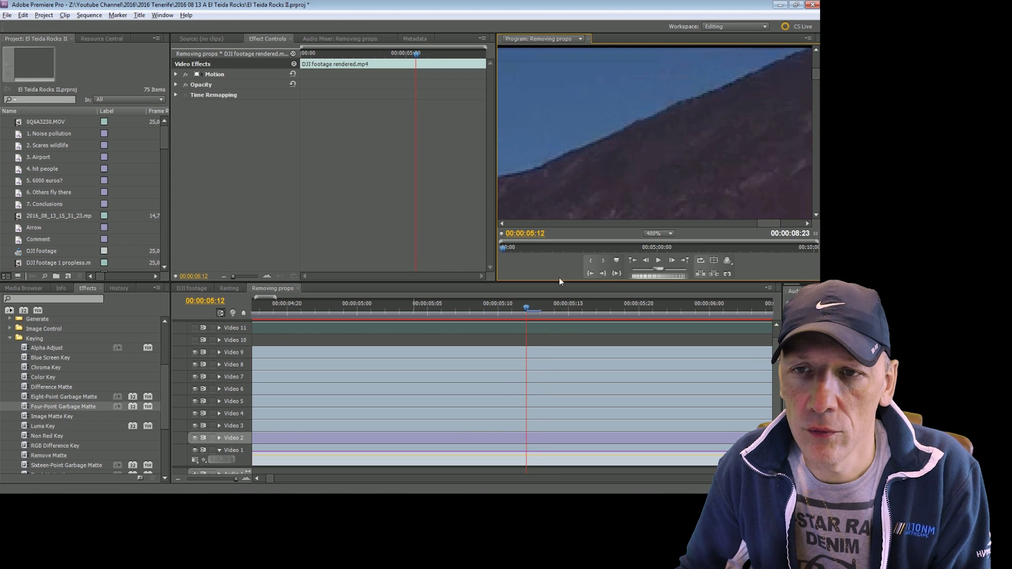
# Cut the 05:12 frame from the Video 9 clip, move it to Video 10, and fit the monitor.
pyautogui.press('c')
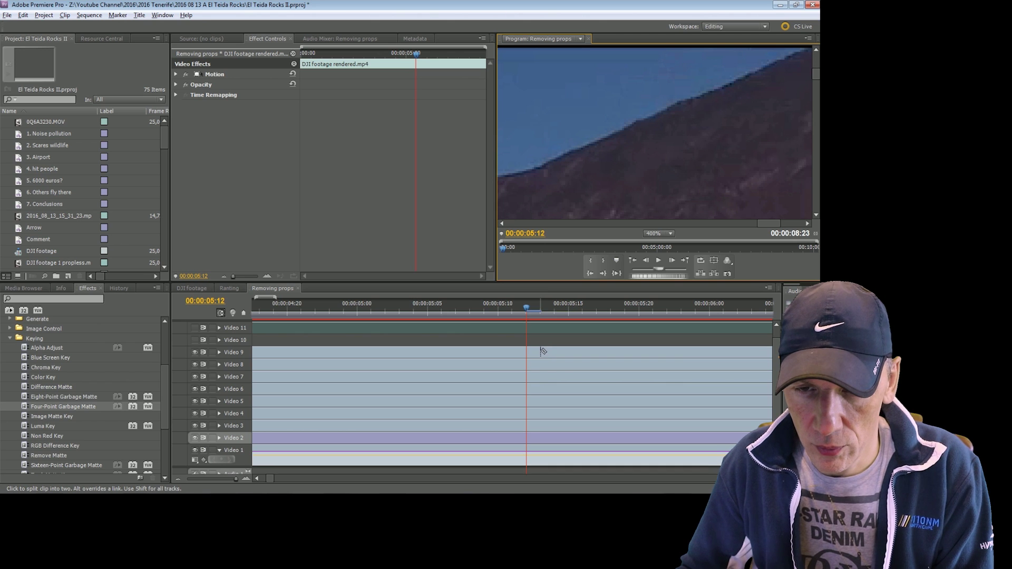
pyautogui.click(543, 352)
pyautogui.click(555, 351)
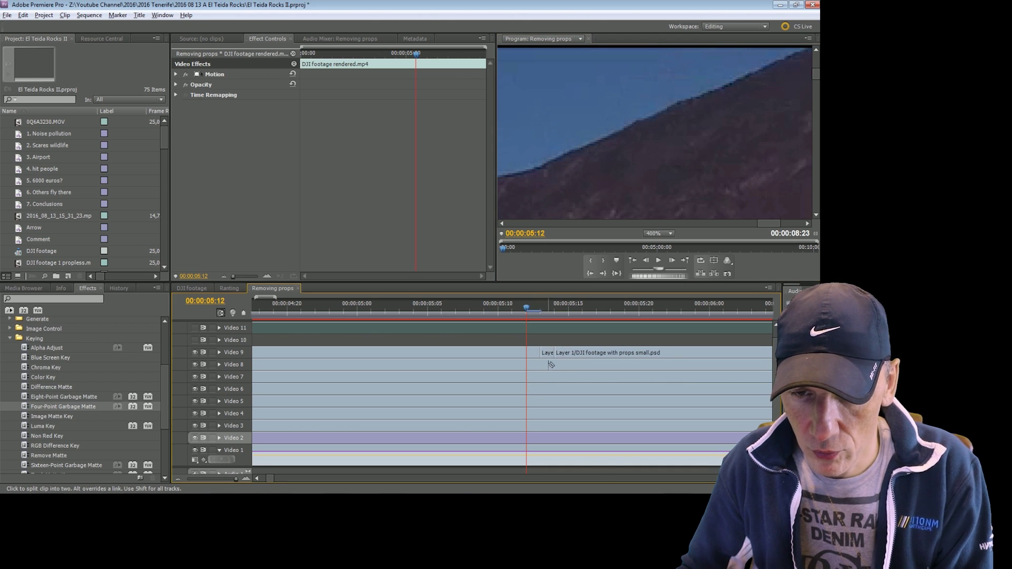
pyautogui.press('v')
pyautogui.moveTo(549, 353)
pyautogui.mouseDown()
pyautogui.moveTo(551, 341)
pyautogui.moveTo(537, 340)
pyautogui.mouseUp()
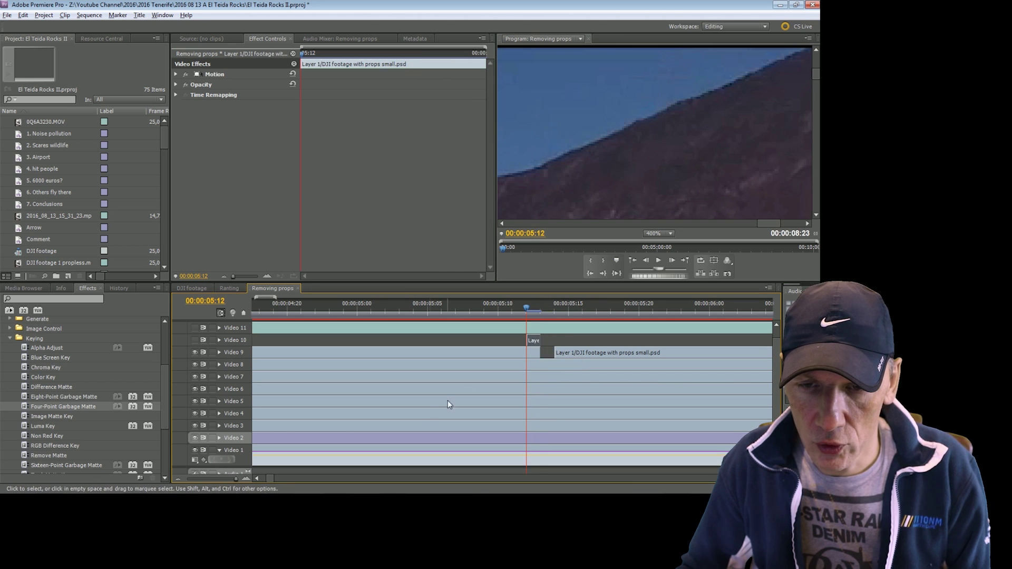
pyautogui.click(669, 233)
pyautogui.click(665, 246)
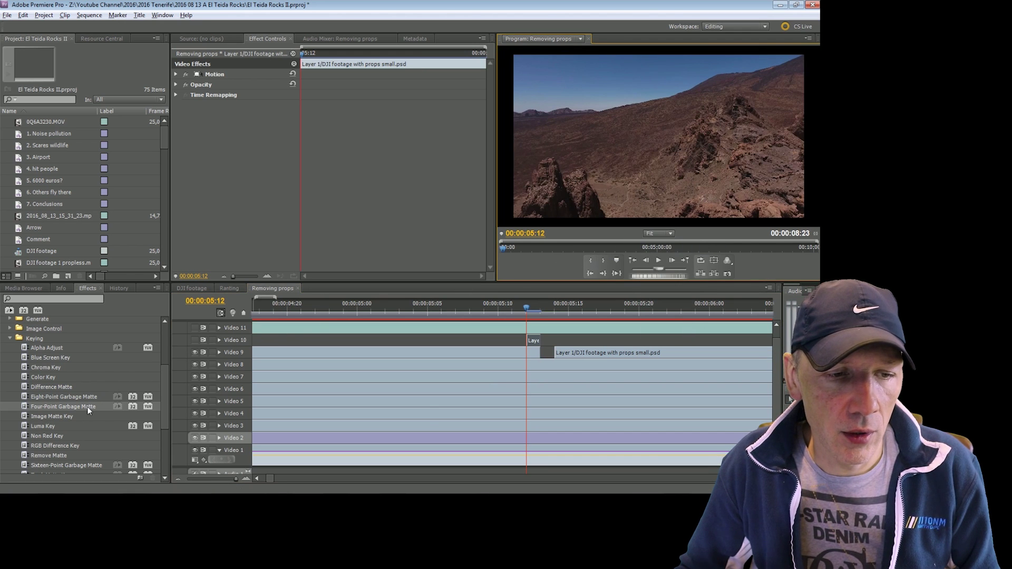
# Apply Four-Point Garbage Matte to the one-frame clip and pull its top-left corner right.
pyautogui.moveTo(87, 407); pyautogui.dragTo(533, 340)
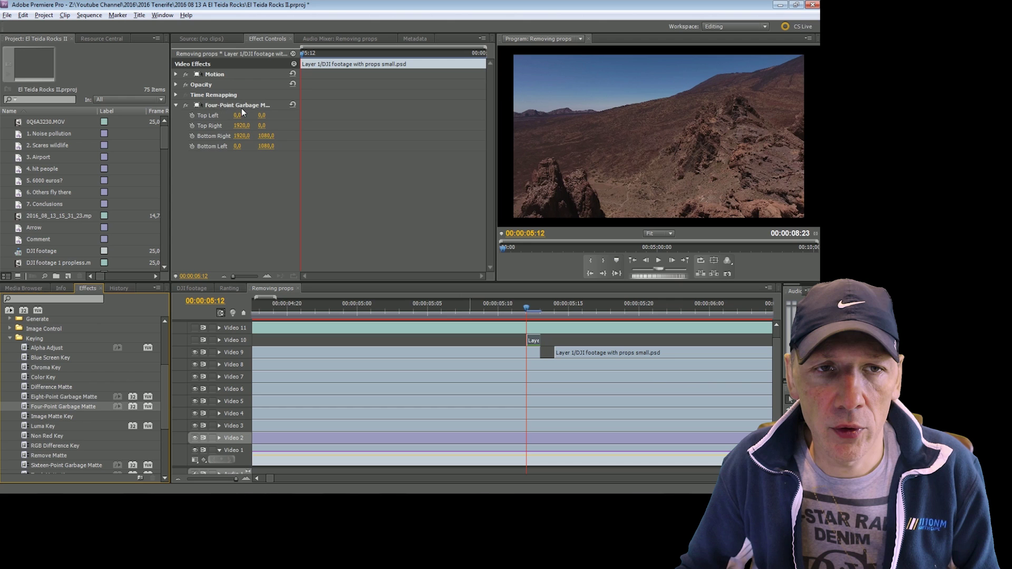
pyautogui.click(240, 104)
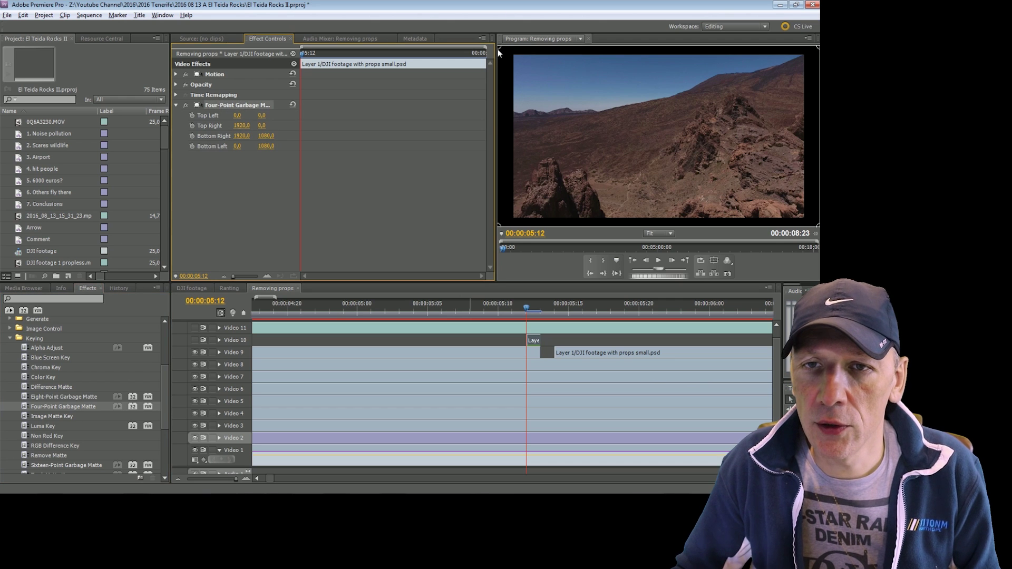
pyautogui.moveTo(499, 50); pyautogui.dragTo(781, 51)
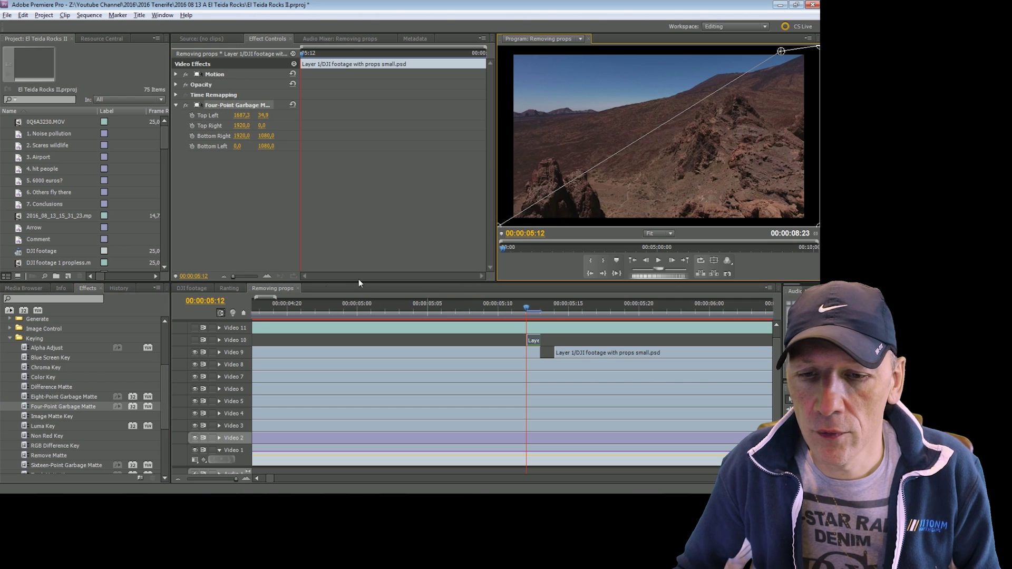
# Pull the matte's bottom-left and bottom-right corners up toward the top-right corner.
pyautogui.click(194, 328)
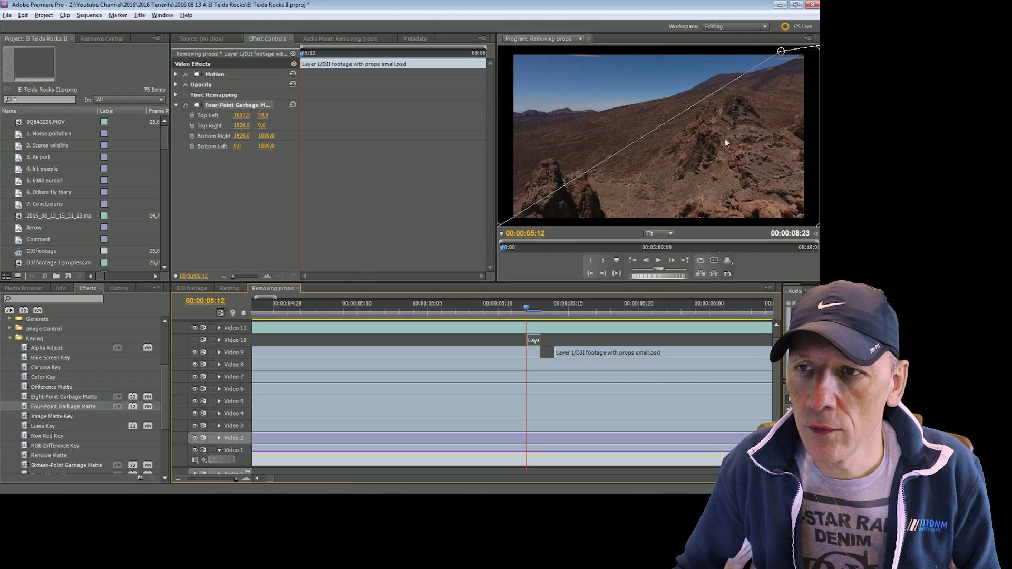
pyautogui.moveTo(502, 227); pyautogui.dragTo(772, 62)
pyautogui.moveTo(818, 224); pyautogui.dragTo(811, 62)
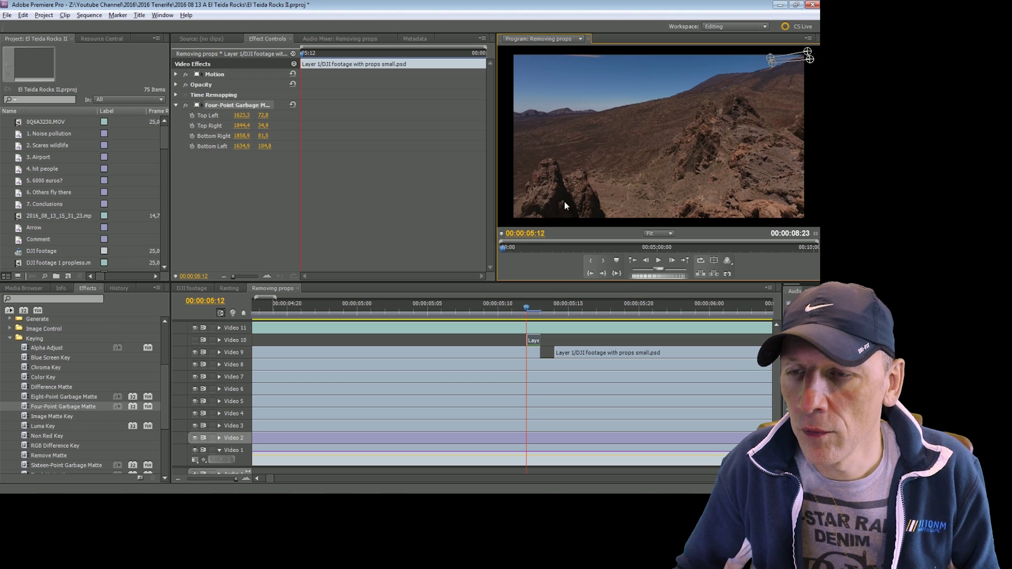
pyautogui.click(195, 327)
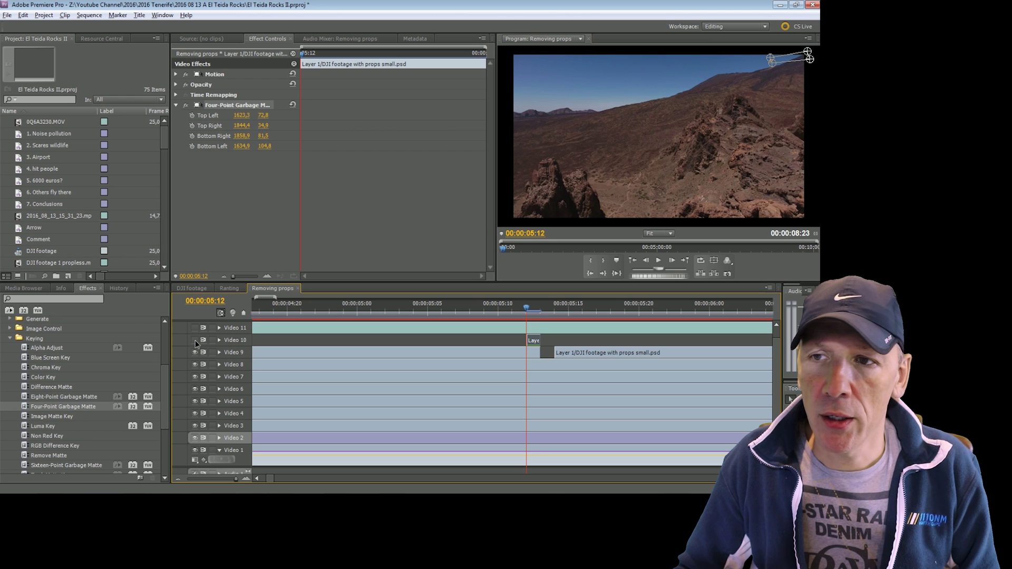
pyautogui.click(670, 234)
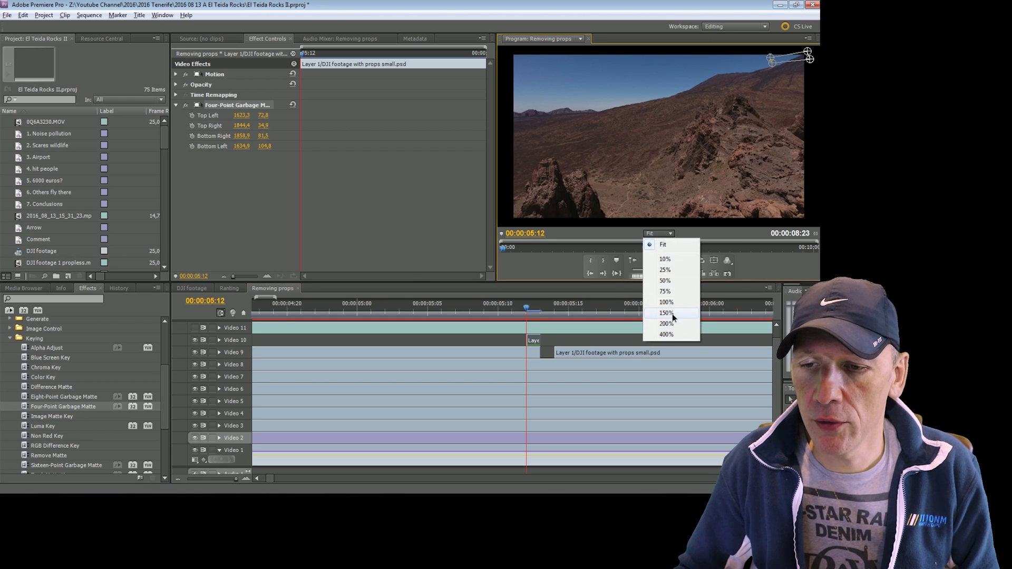
# Set the Program monitor to 150% and toggle Video 10 and 11 outputs to compare the patch.
pyautogui.click(667, 313)
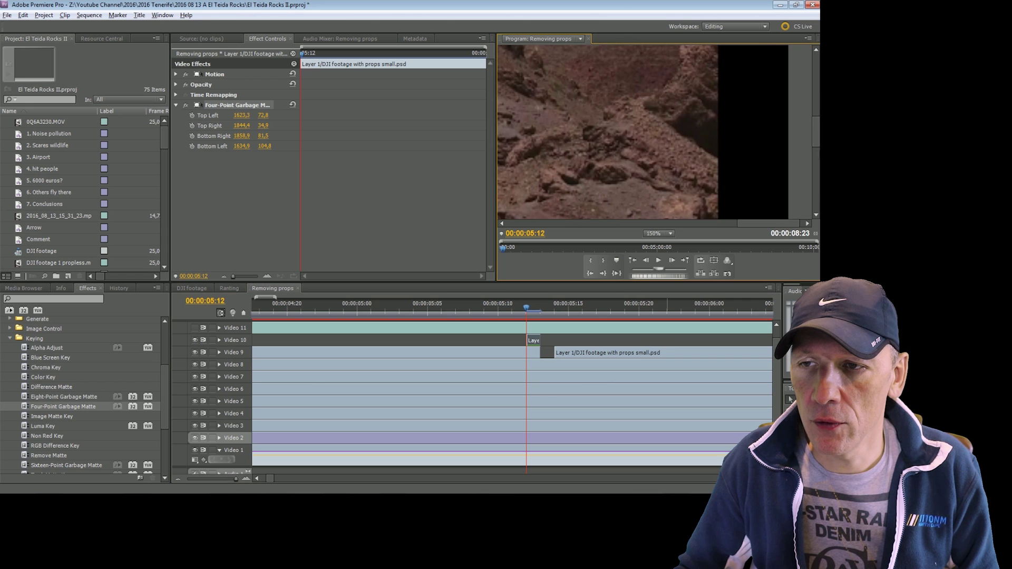
pyautogui.moveTo(816, 135); pyautogui.dragTo(816, 71)
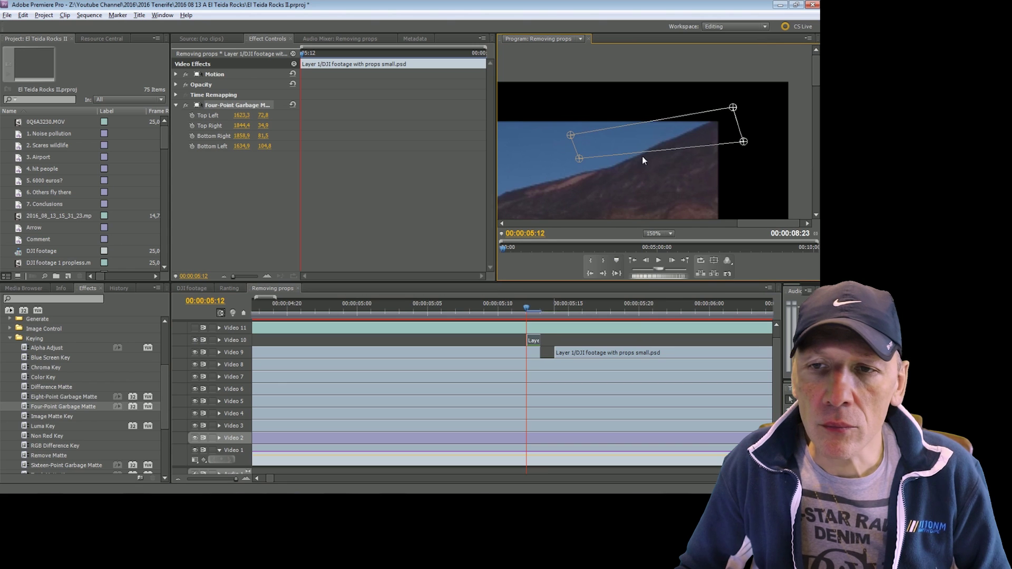
pyautogui.click(195, 340)
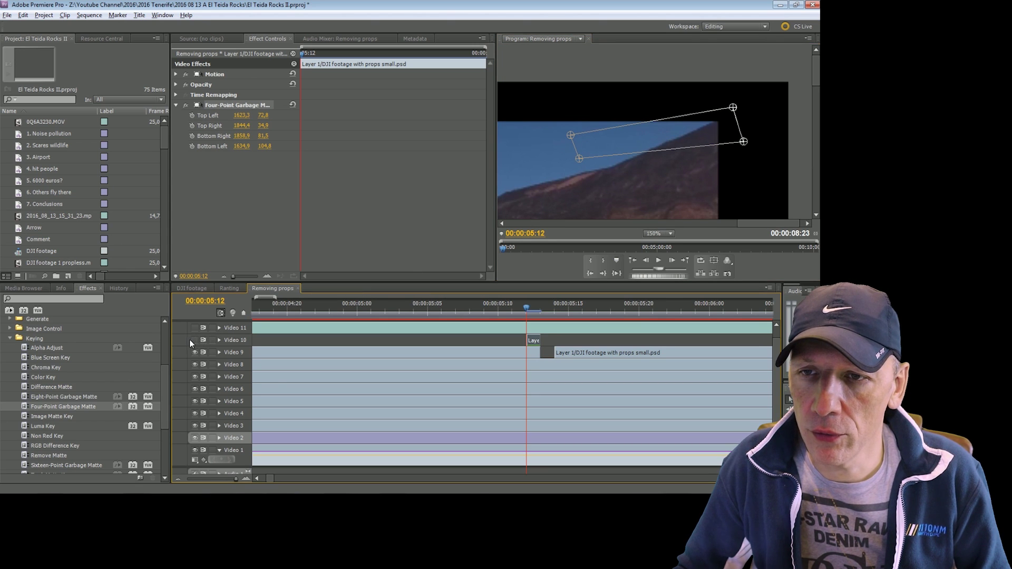
pyautogui.click(189, 340)
pyautogui.click(195, 340)
pyautogui.click(194, 328)
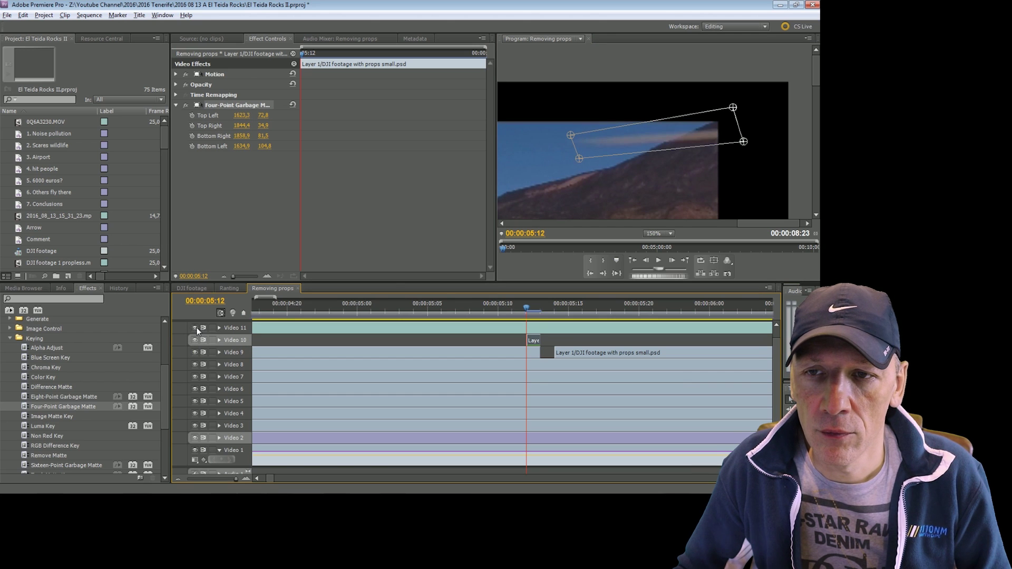
pyautogui.click(195, 328)
pyautogui.click(194, 328)
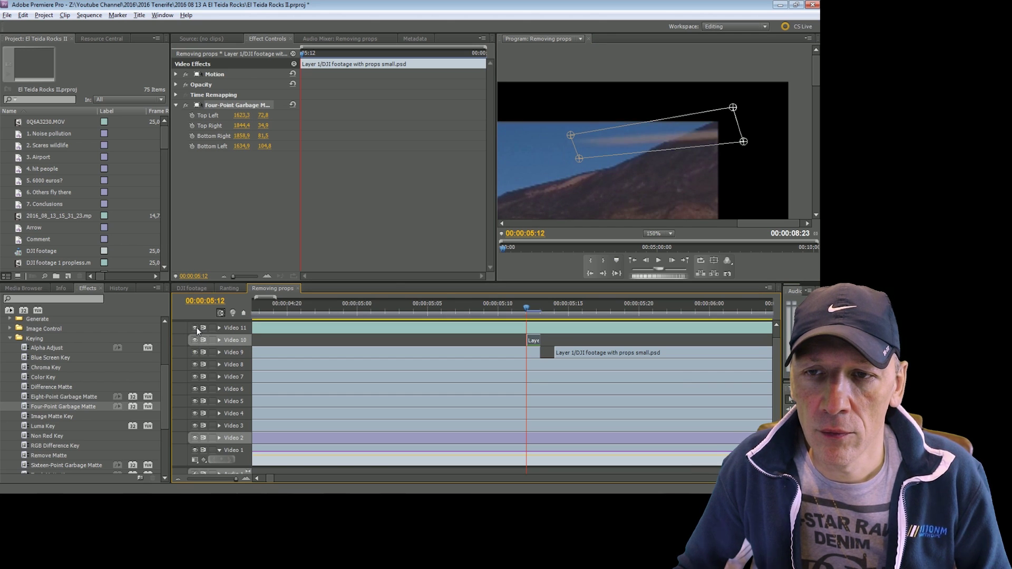
pyautogui.click(197, 327)
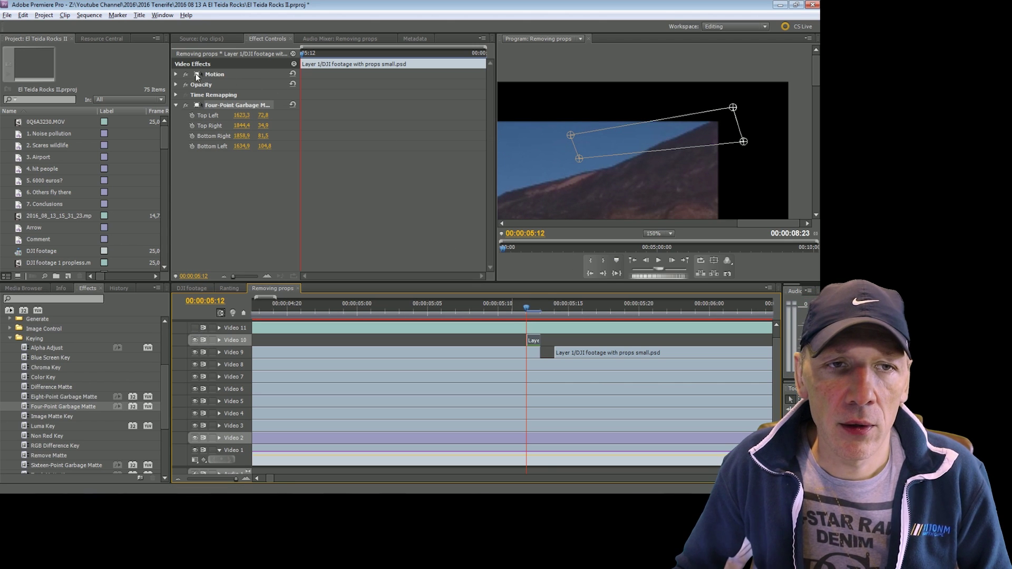
# Set the patch clip's Motion Position X to 961 and compare it against Video 9.
pyautogui.click(176, 75)
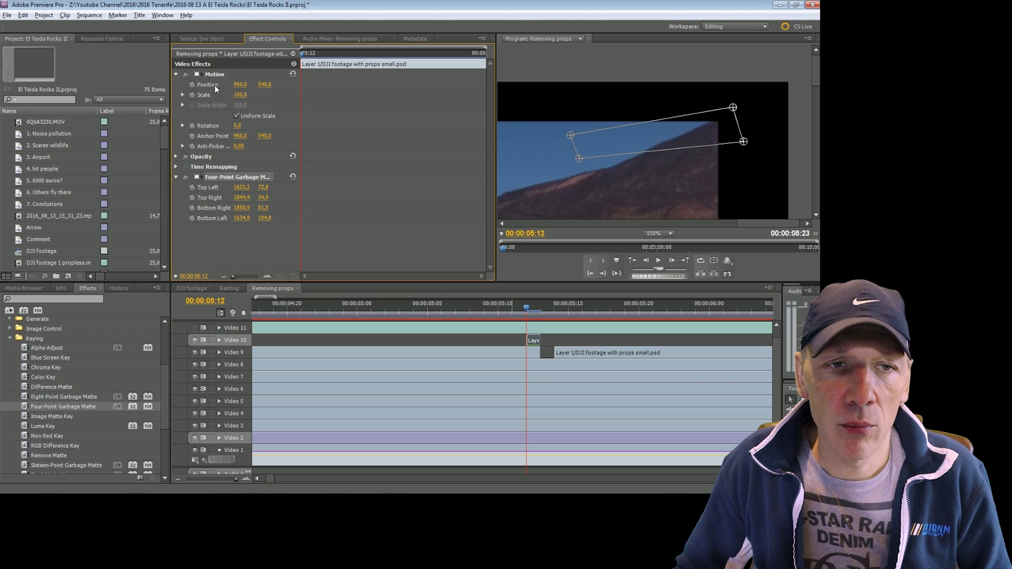
pyautogui.click(213, 85)
pyautogui.click(243, 85)
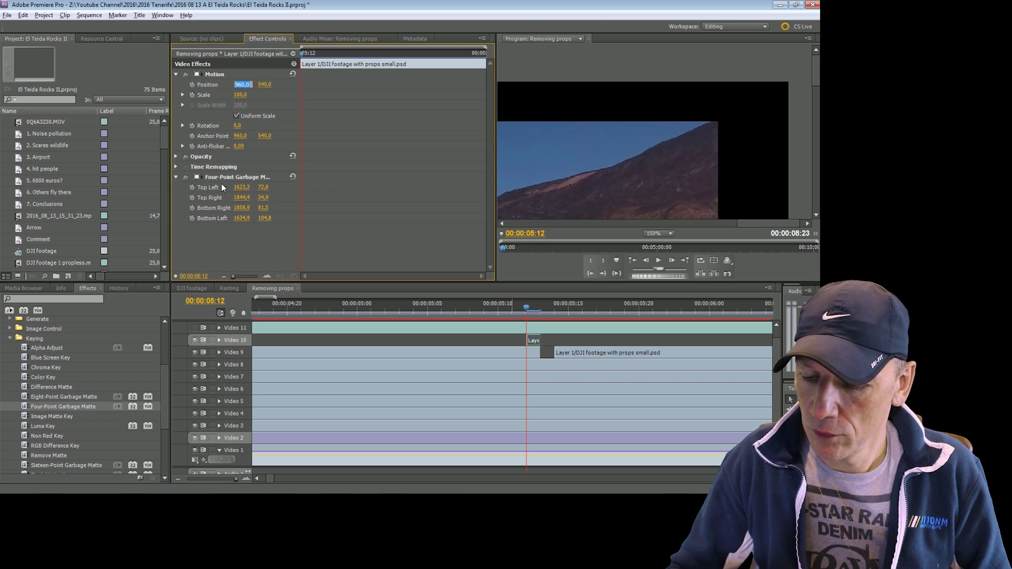
pyautogui.write('961')
pyautogui.press('Return')
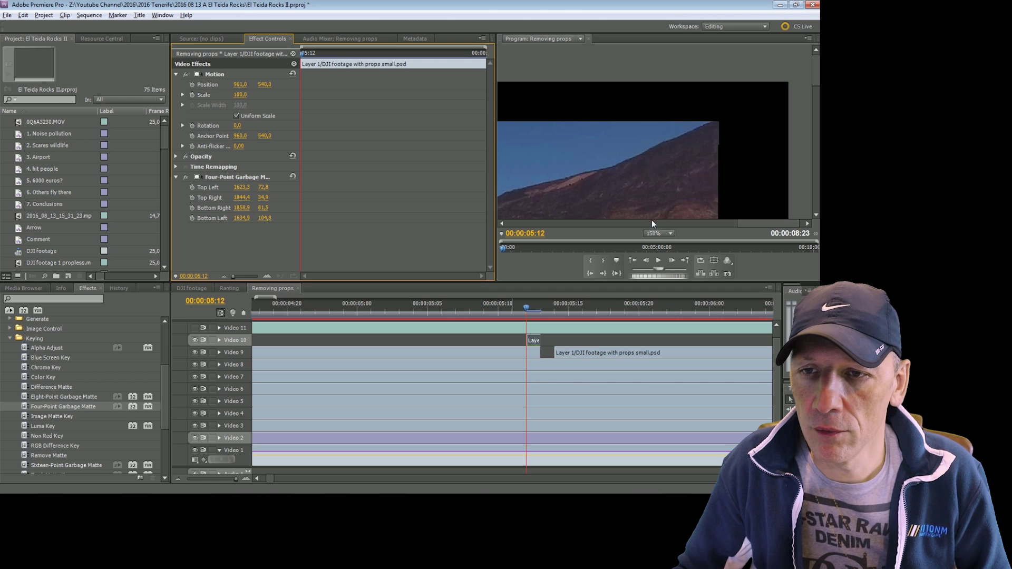
pyautogui.click(526, 309)
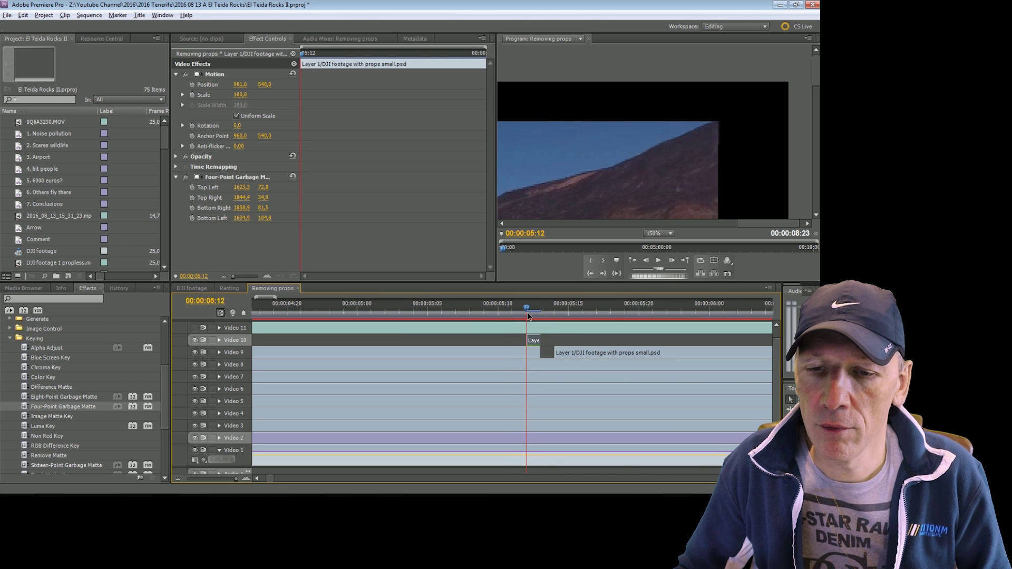
pyautogui.click(195, 340)
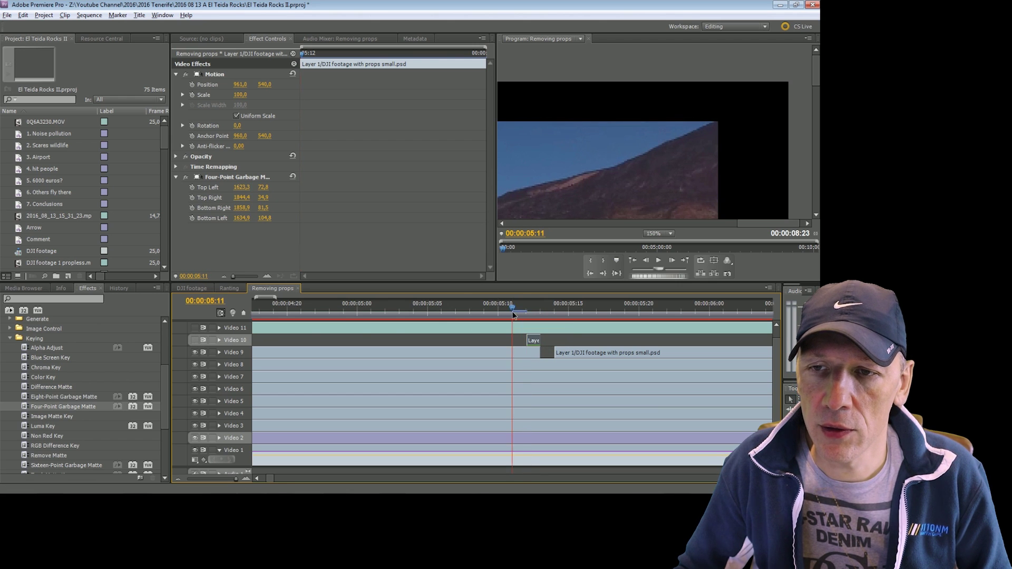
pyautogui.click(555, 352)
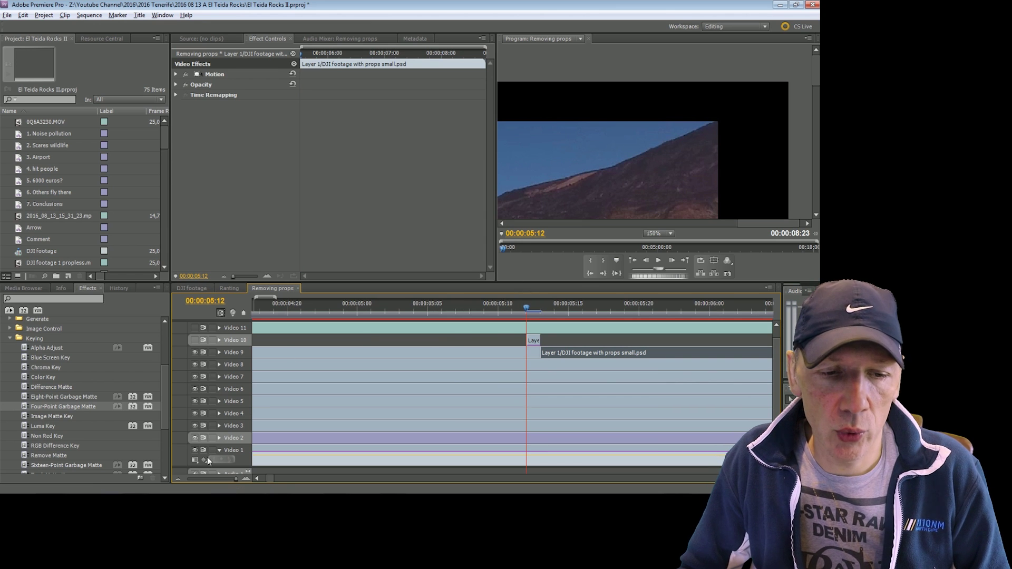
# Zoom the timeline out until the full Removing props sequence is visible.
pyautogui.moveTo(235, 480); pyautogui.dragTo(214, 476)
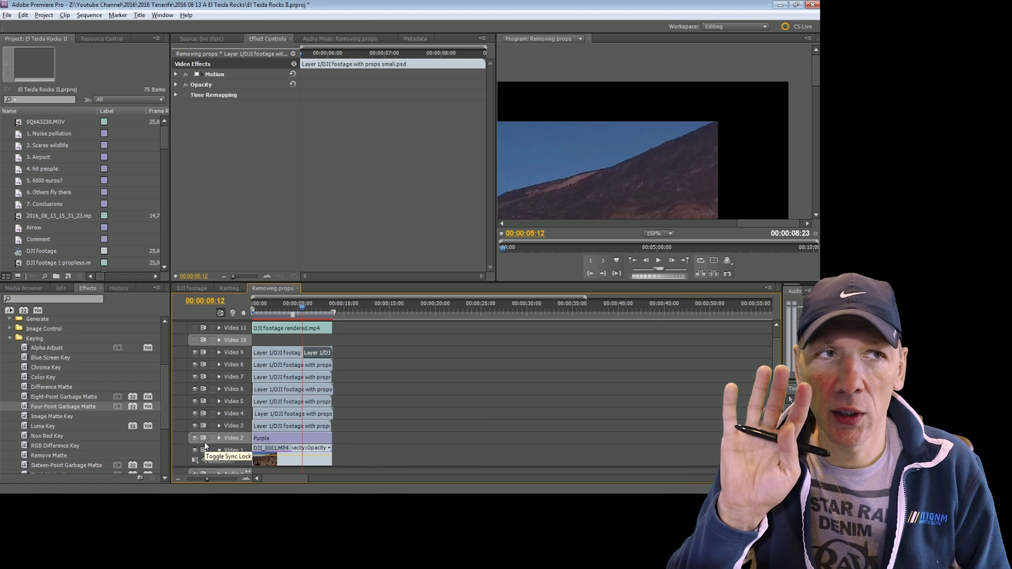